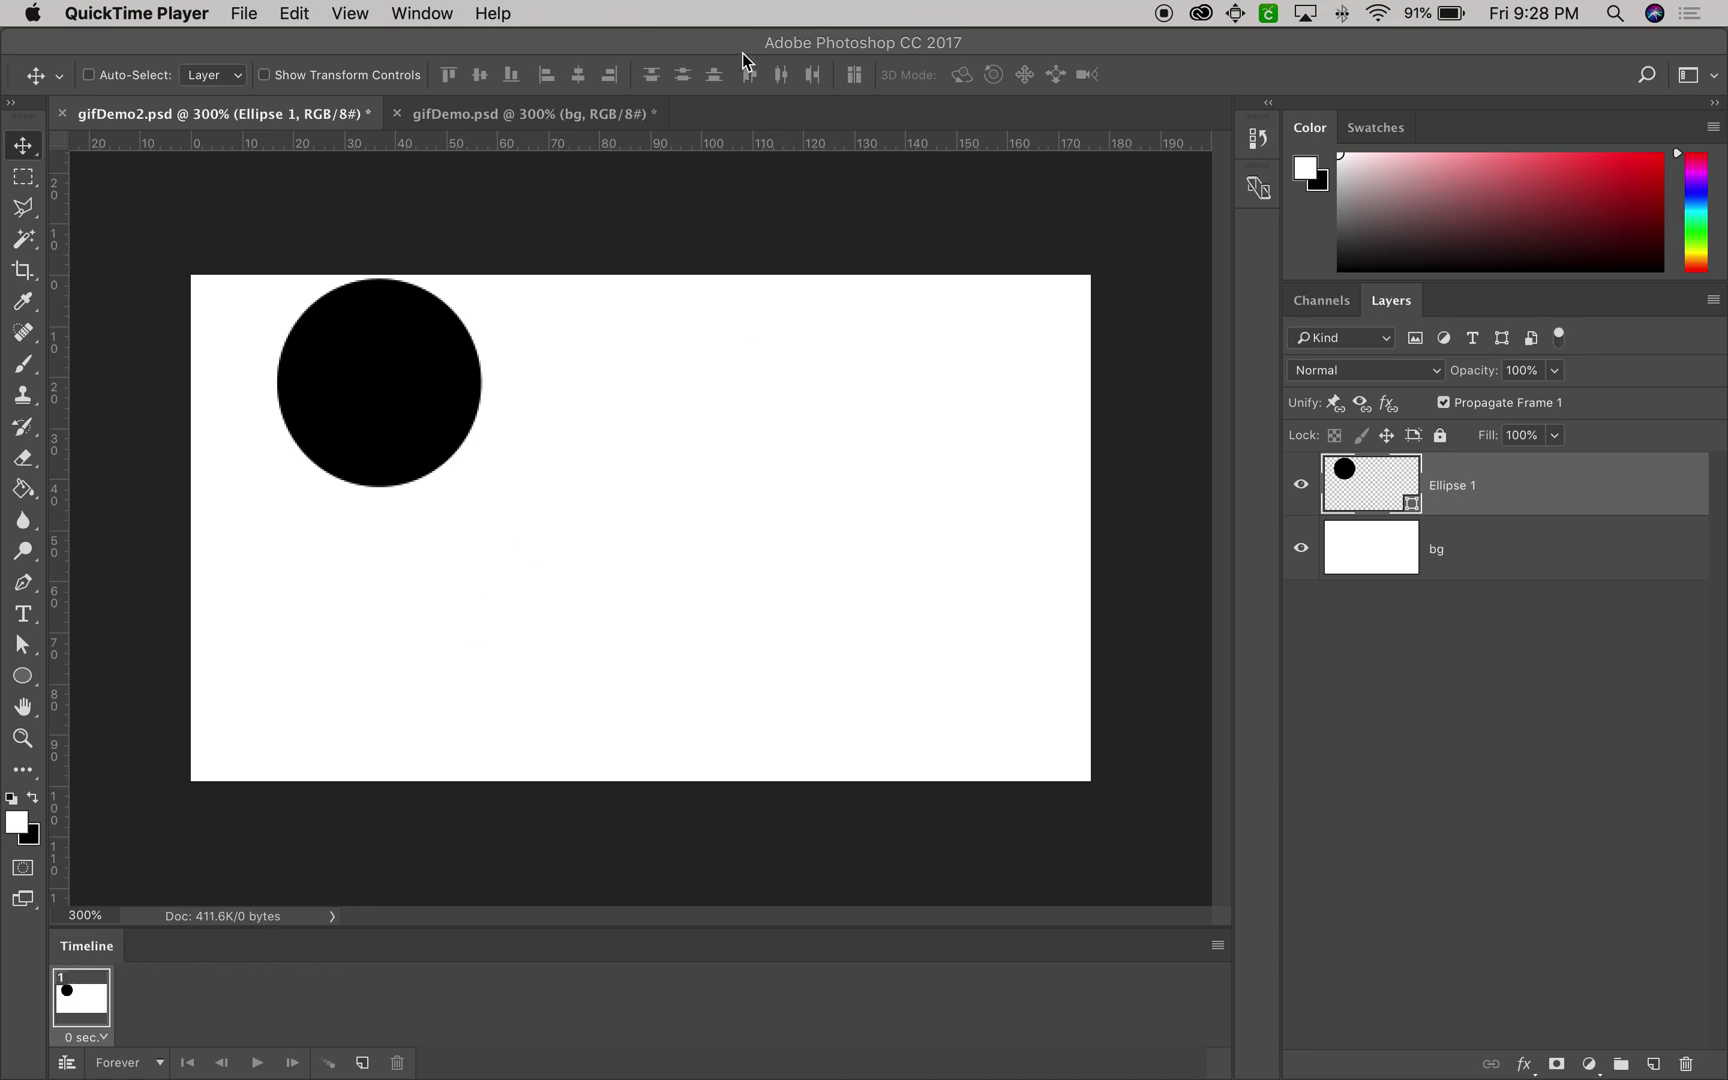
- Hide the Timeline panel and show it again
left_click(434, 16)
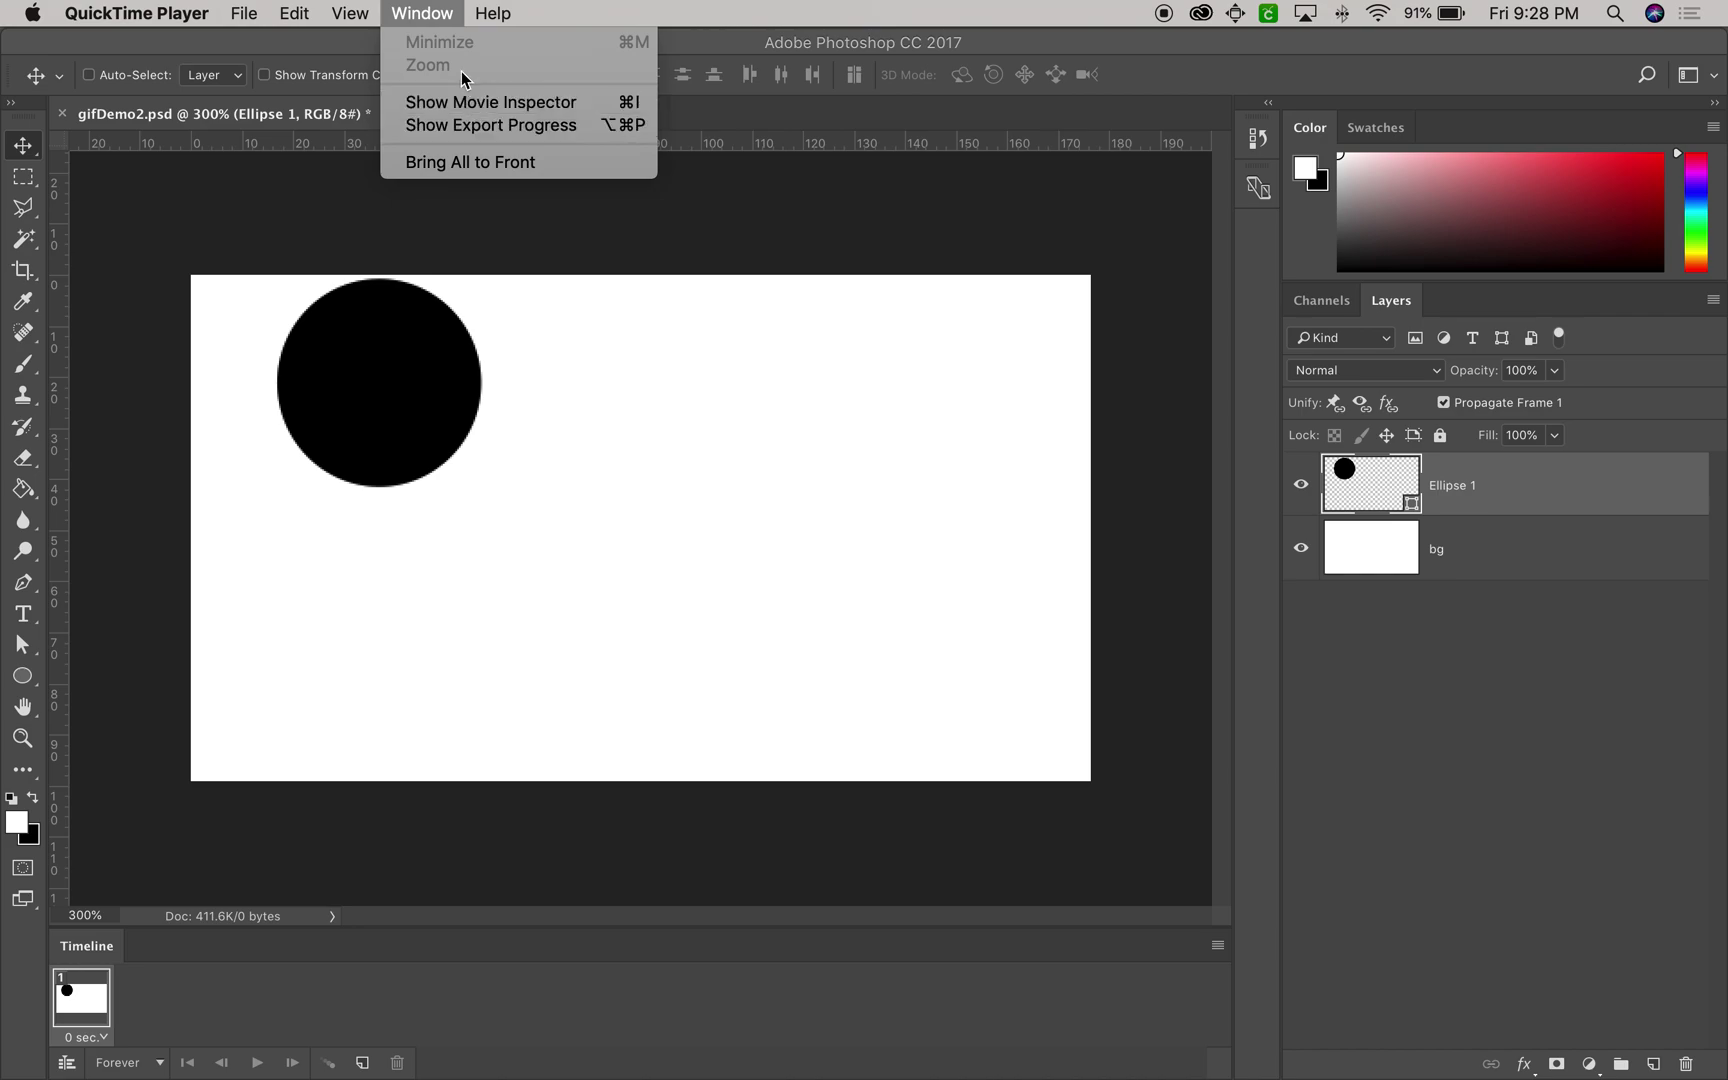
left_click(428, 10)
left_click(483, 32)
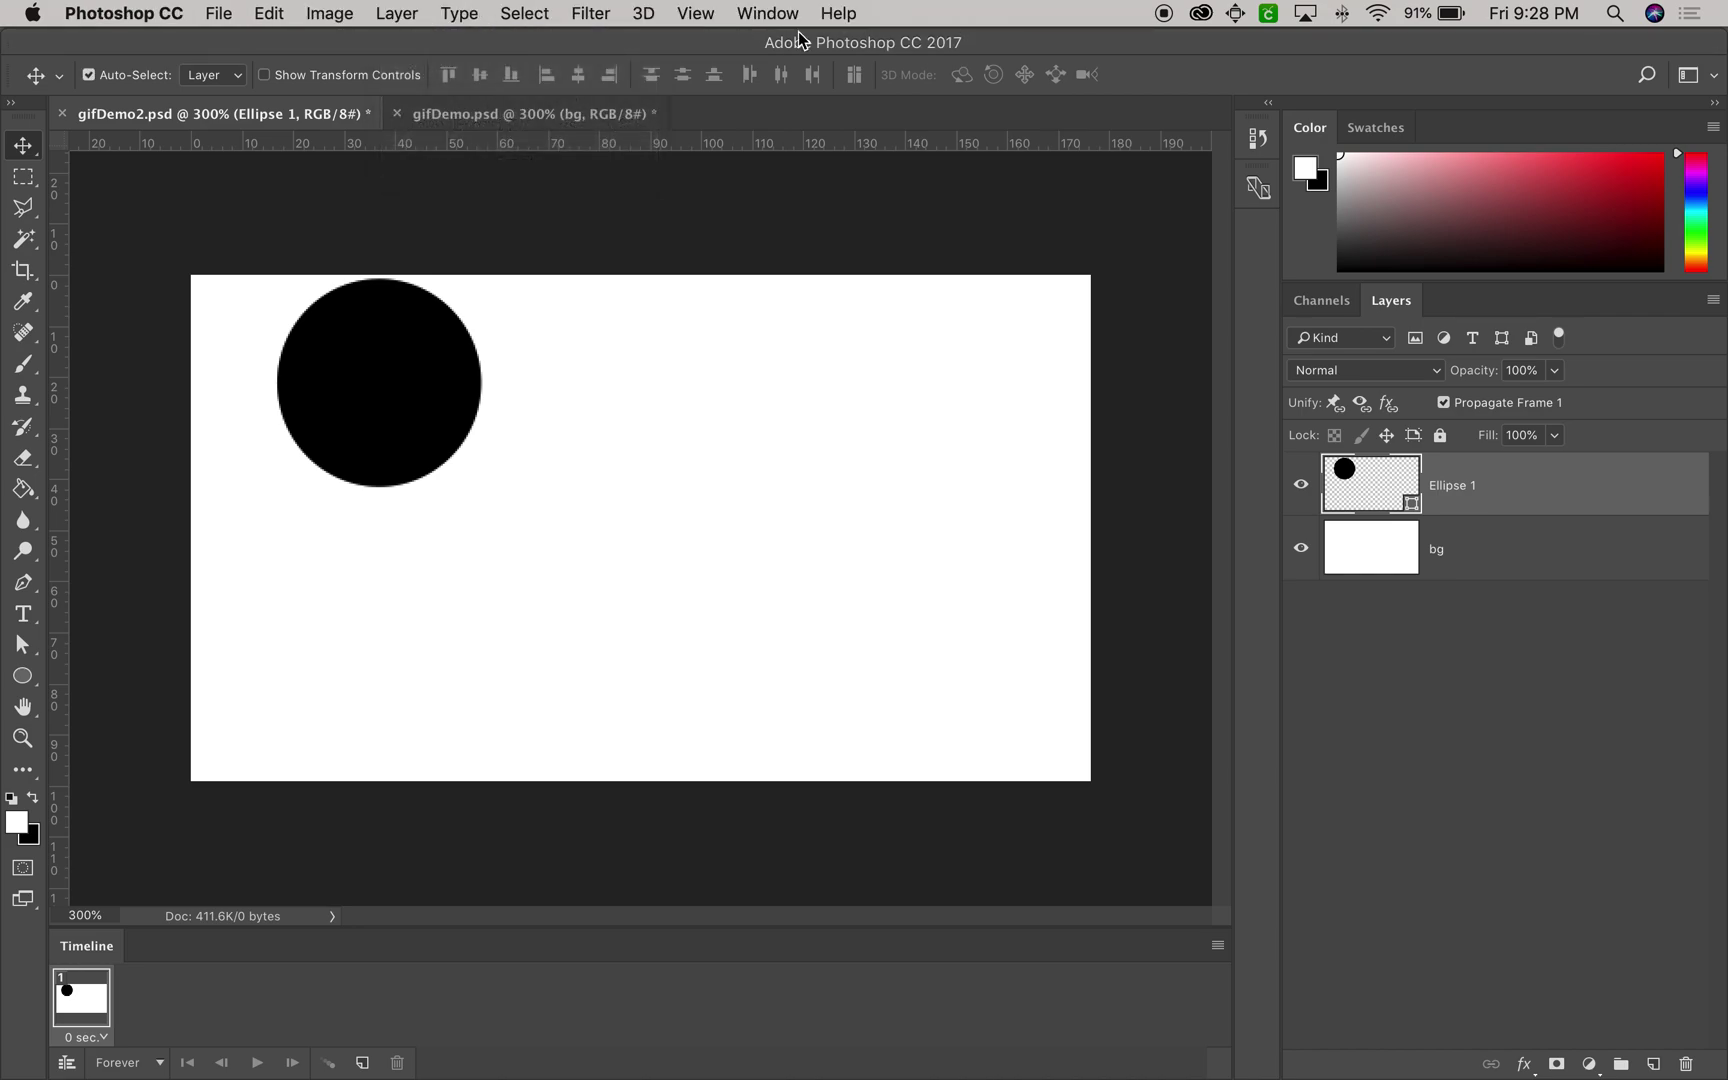
left_click(767, 13)
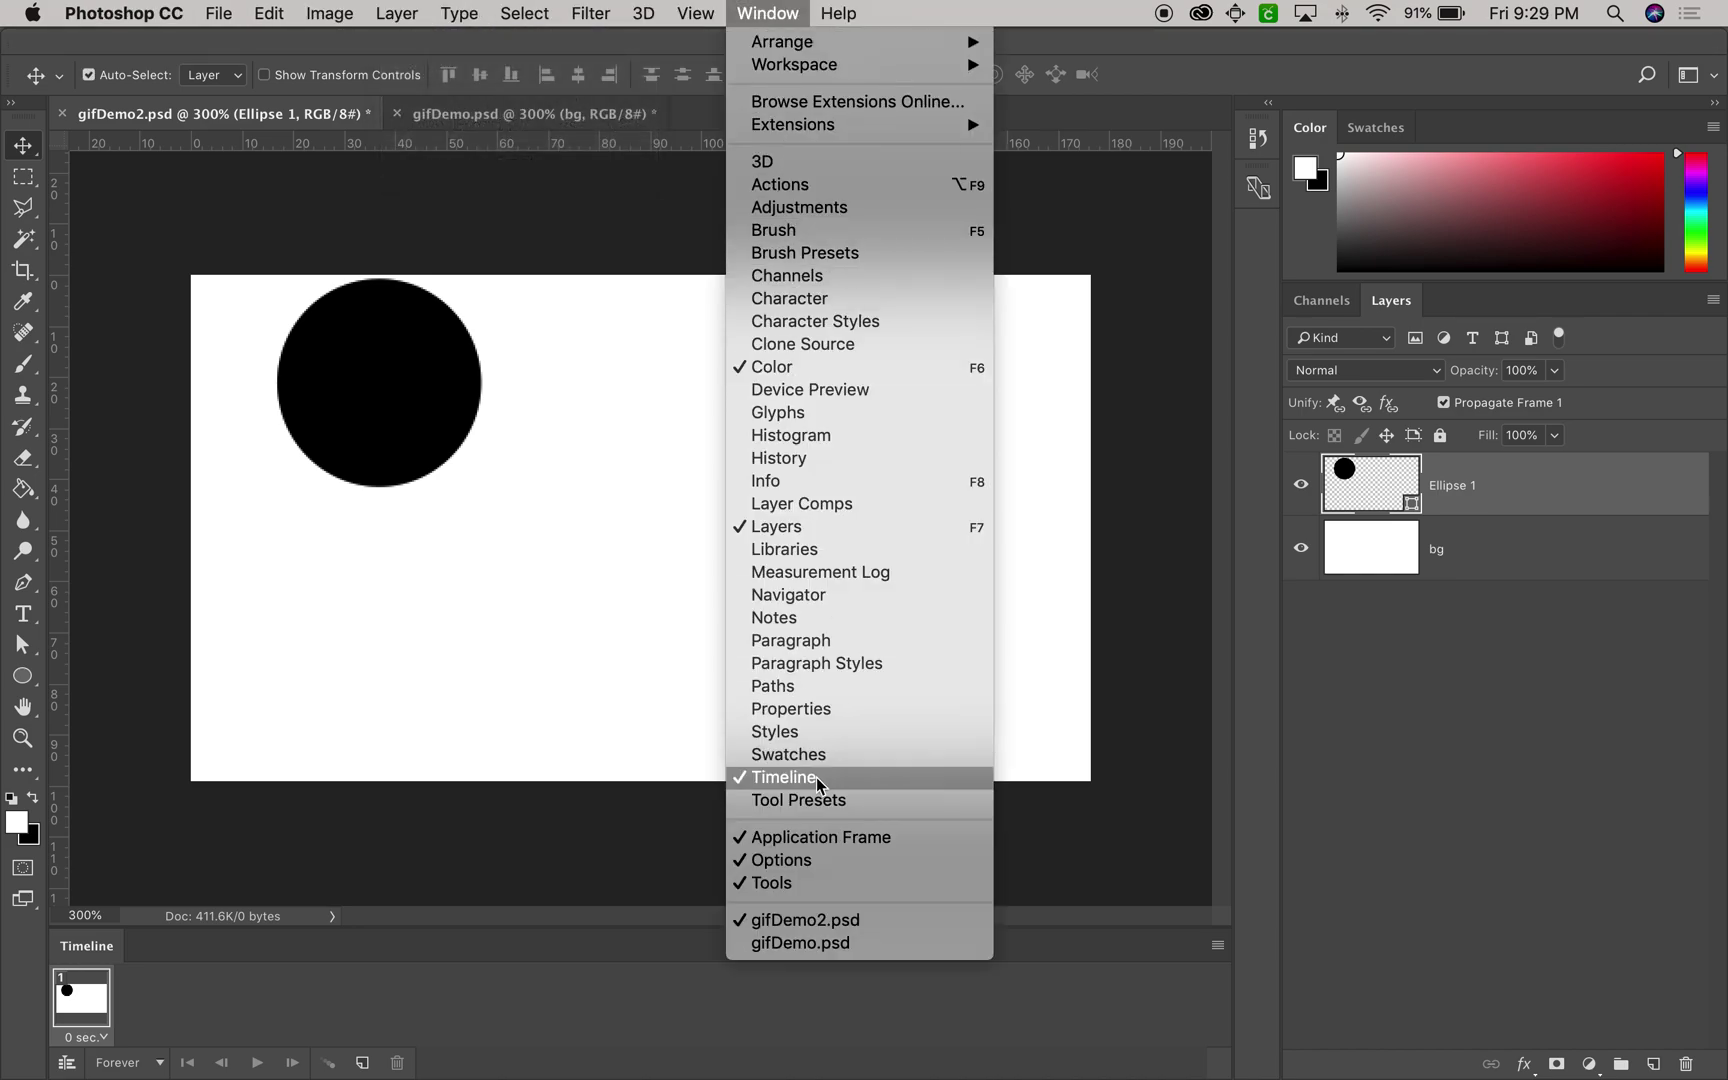
left_click(783, 777)
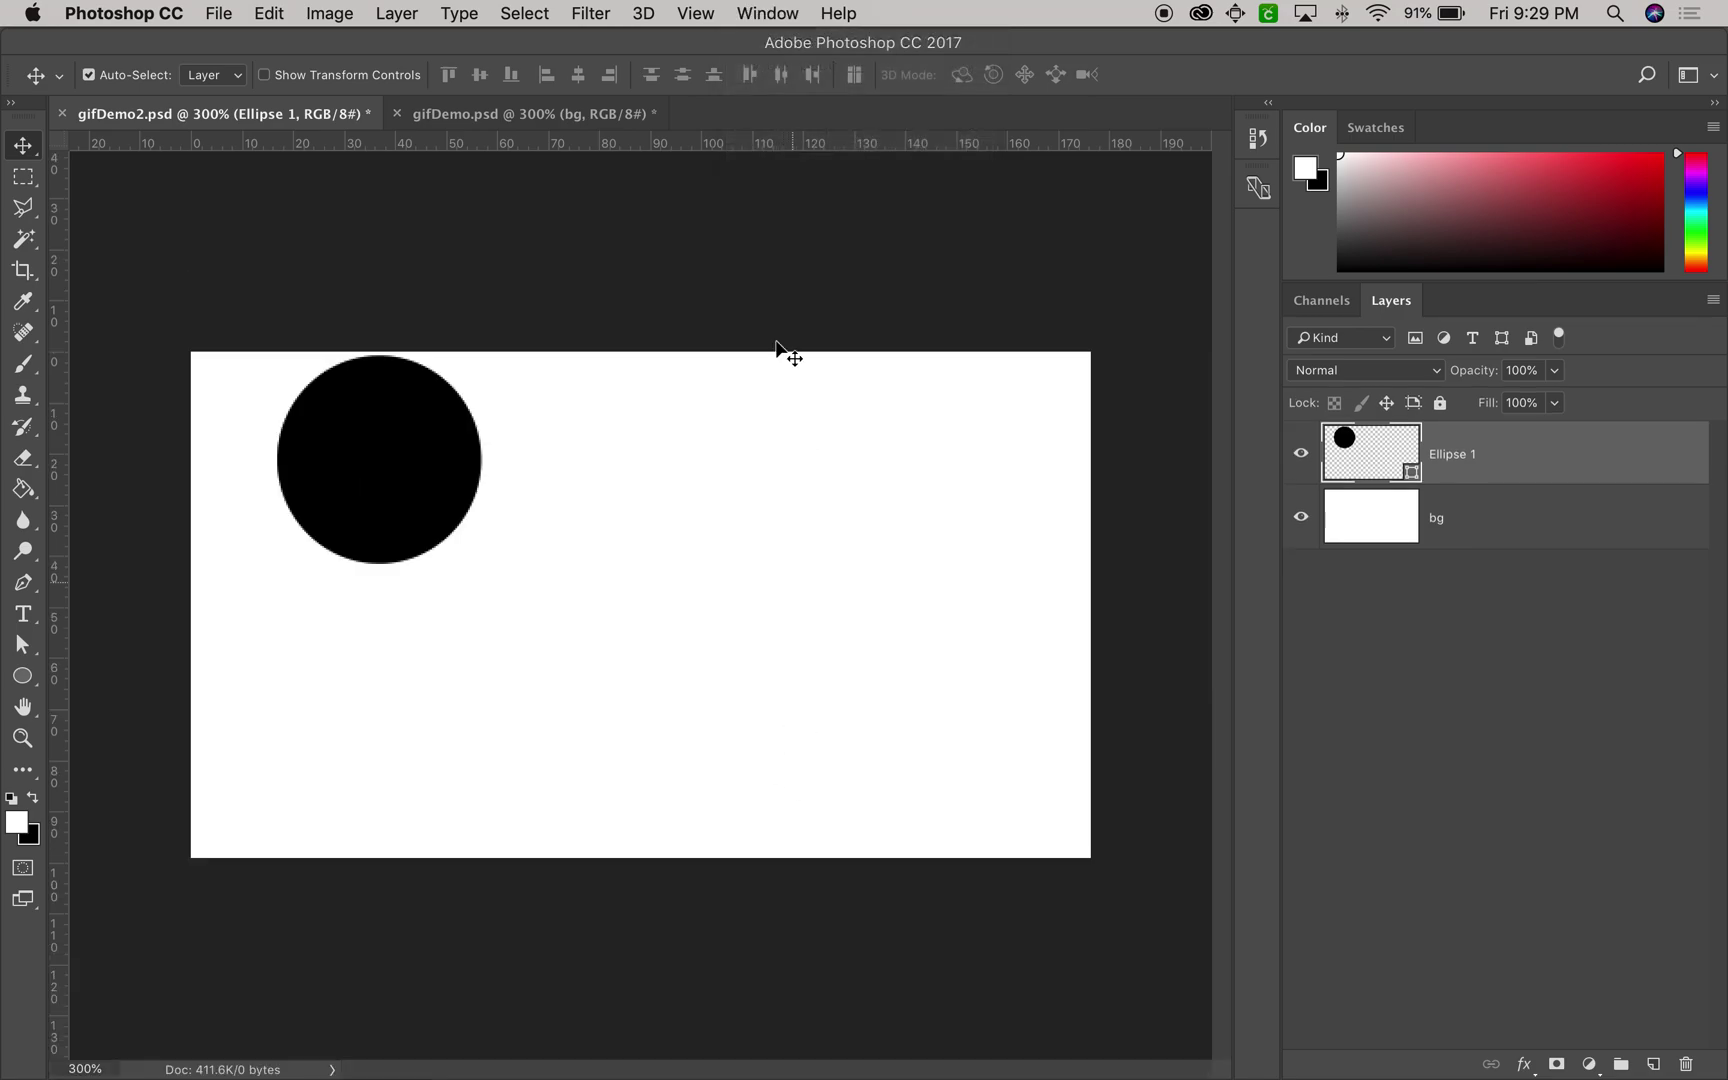
left_click(767, 13)
left_click(785, 777)
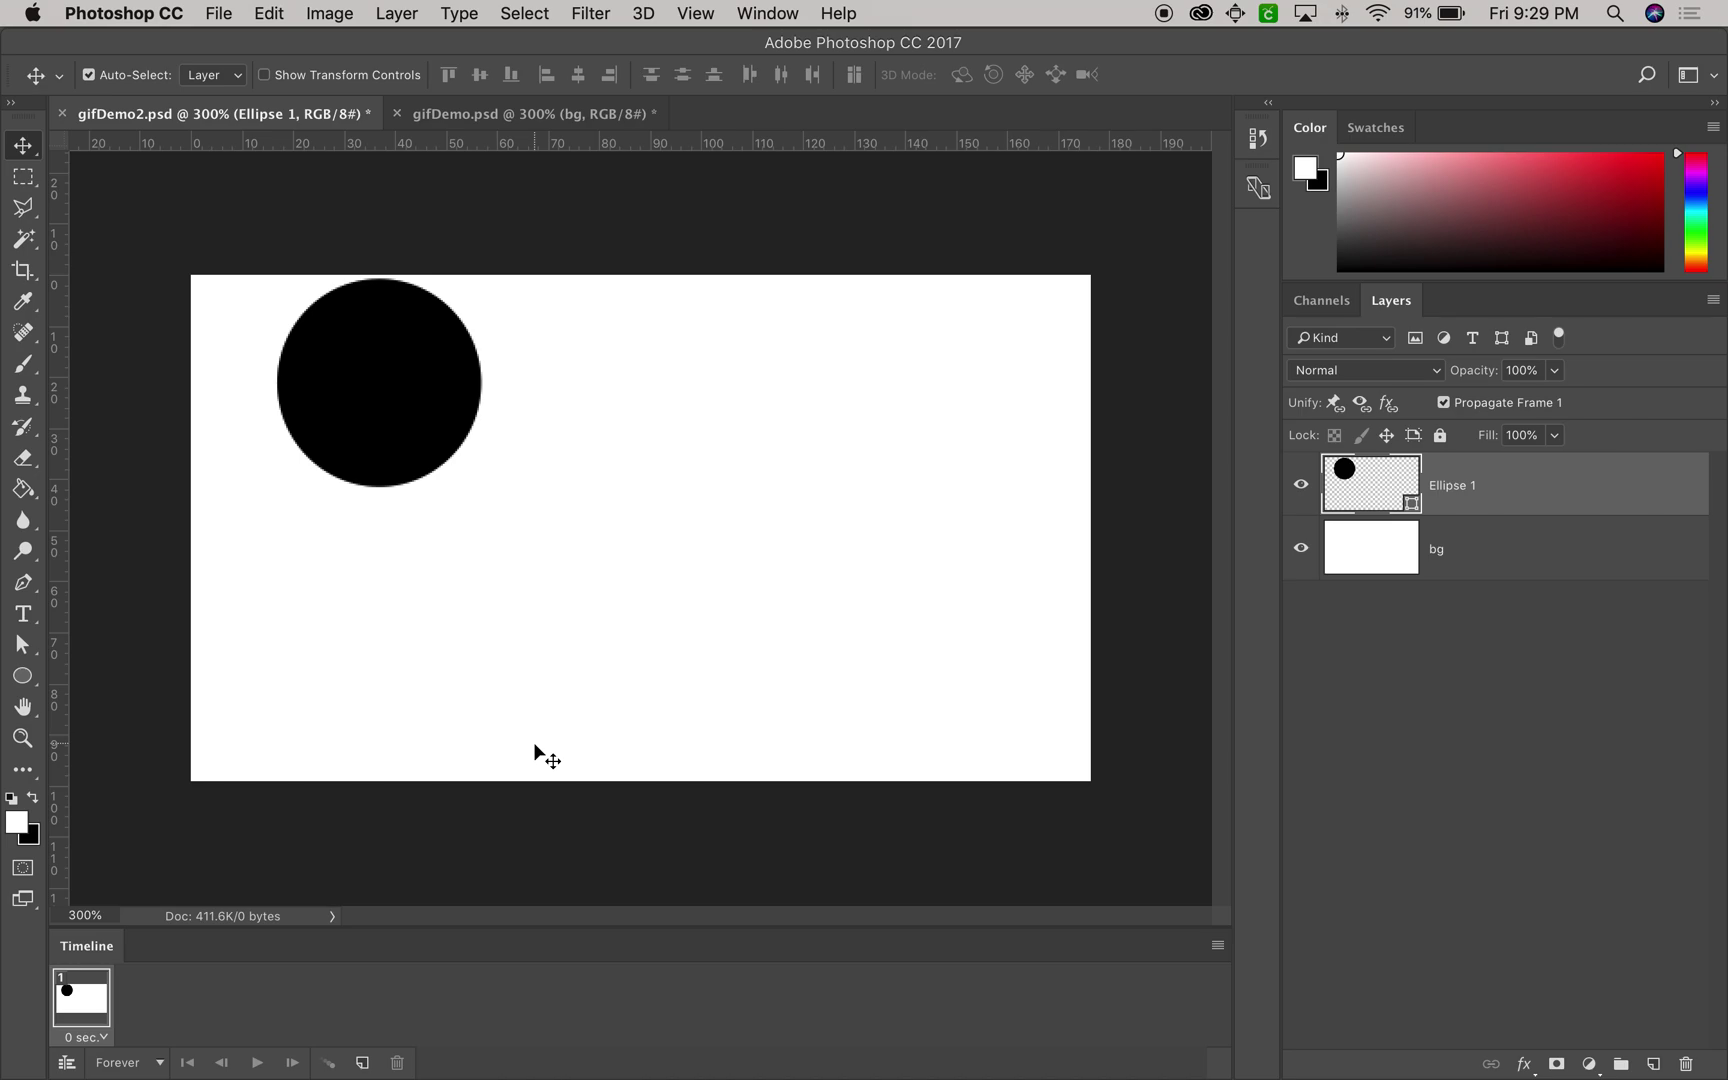
- Convert the frame animation to a video timeline and switch it back to frame animation
left_click(67, 1066)
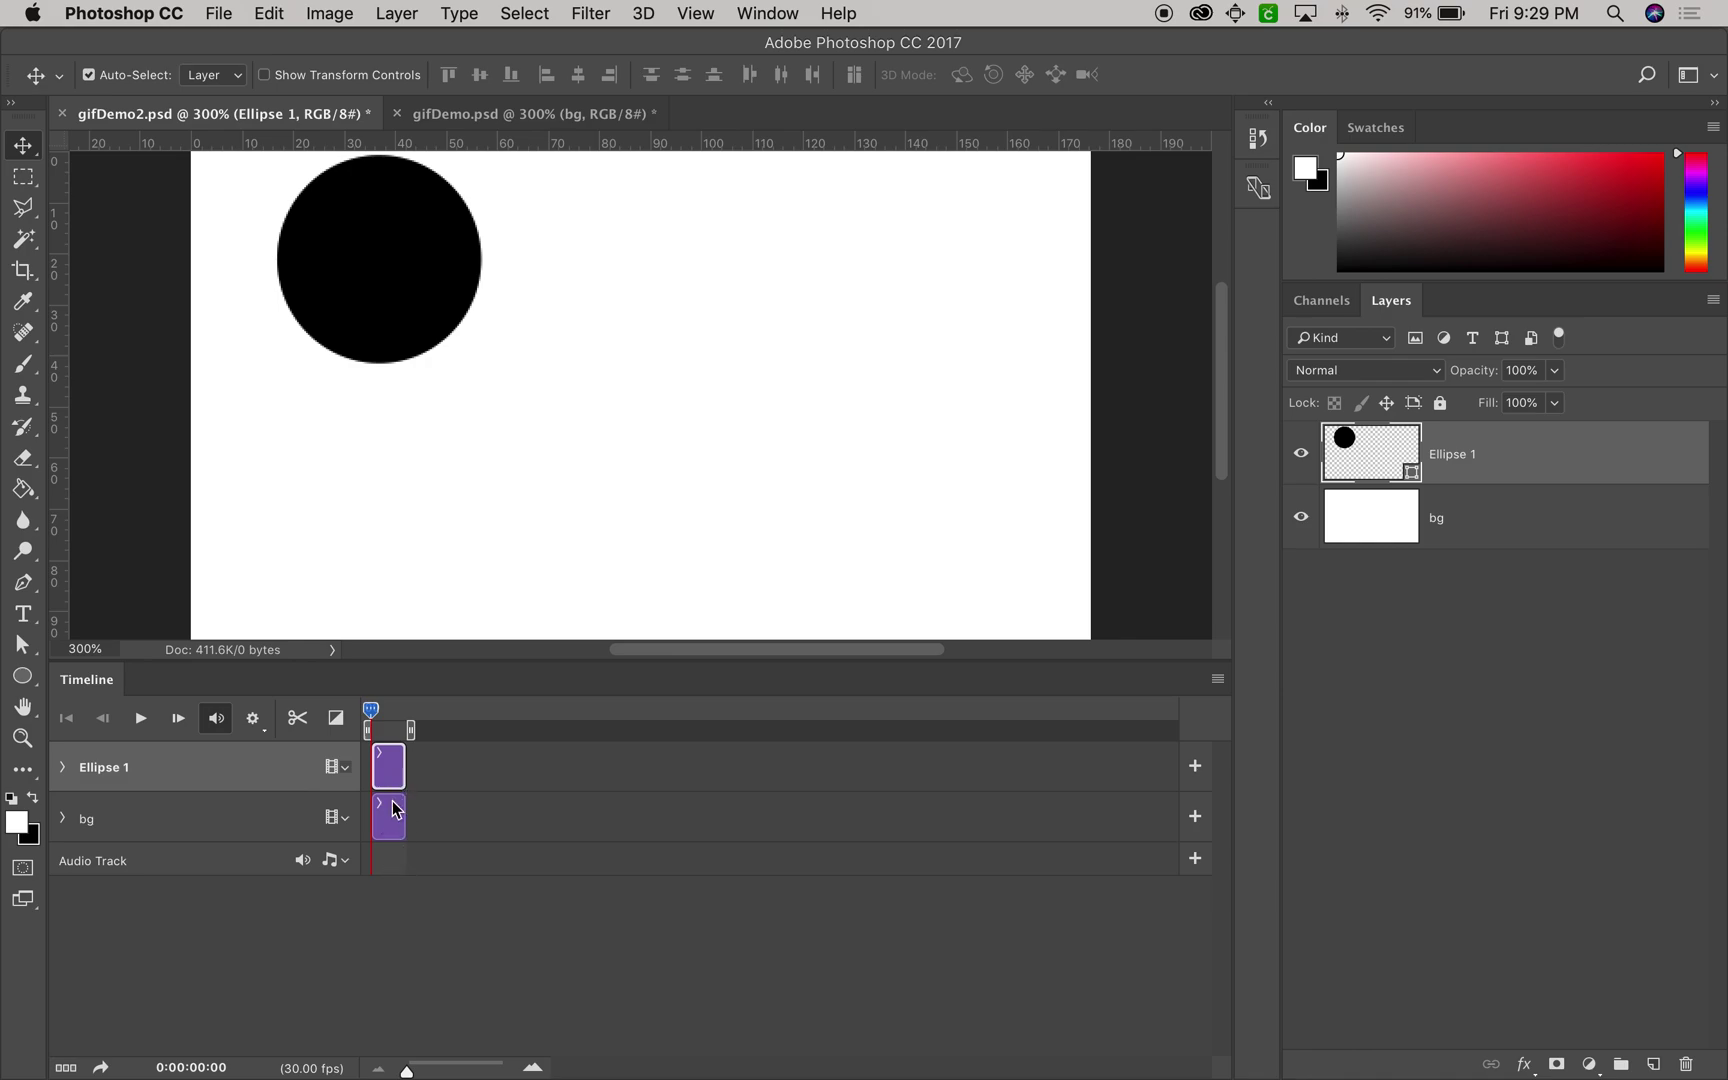
left_click(63, 1068)
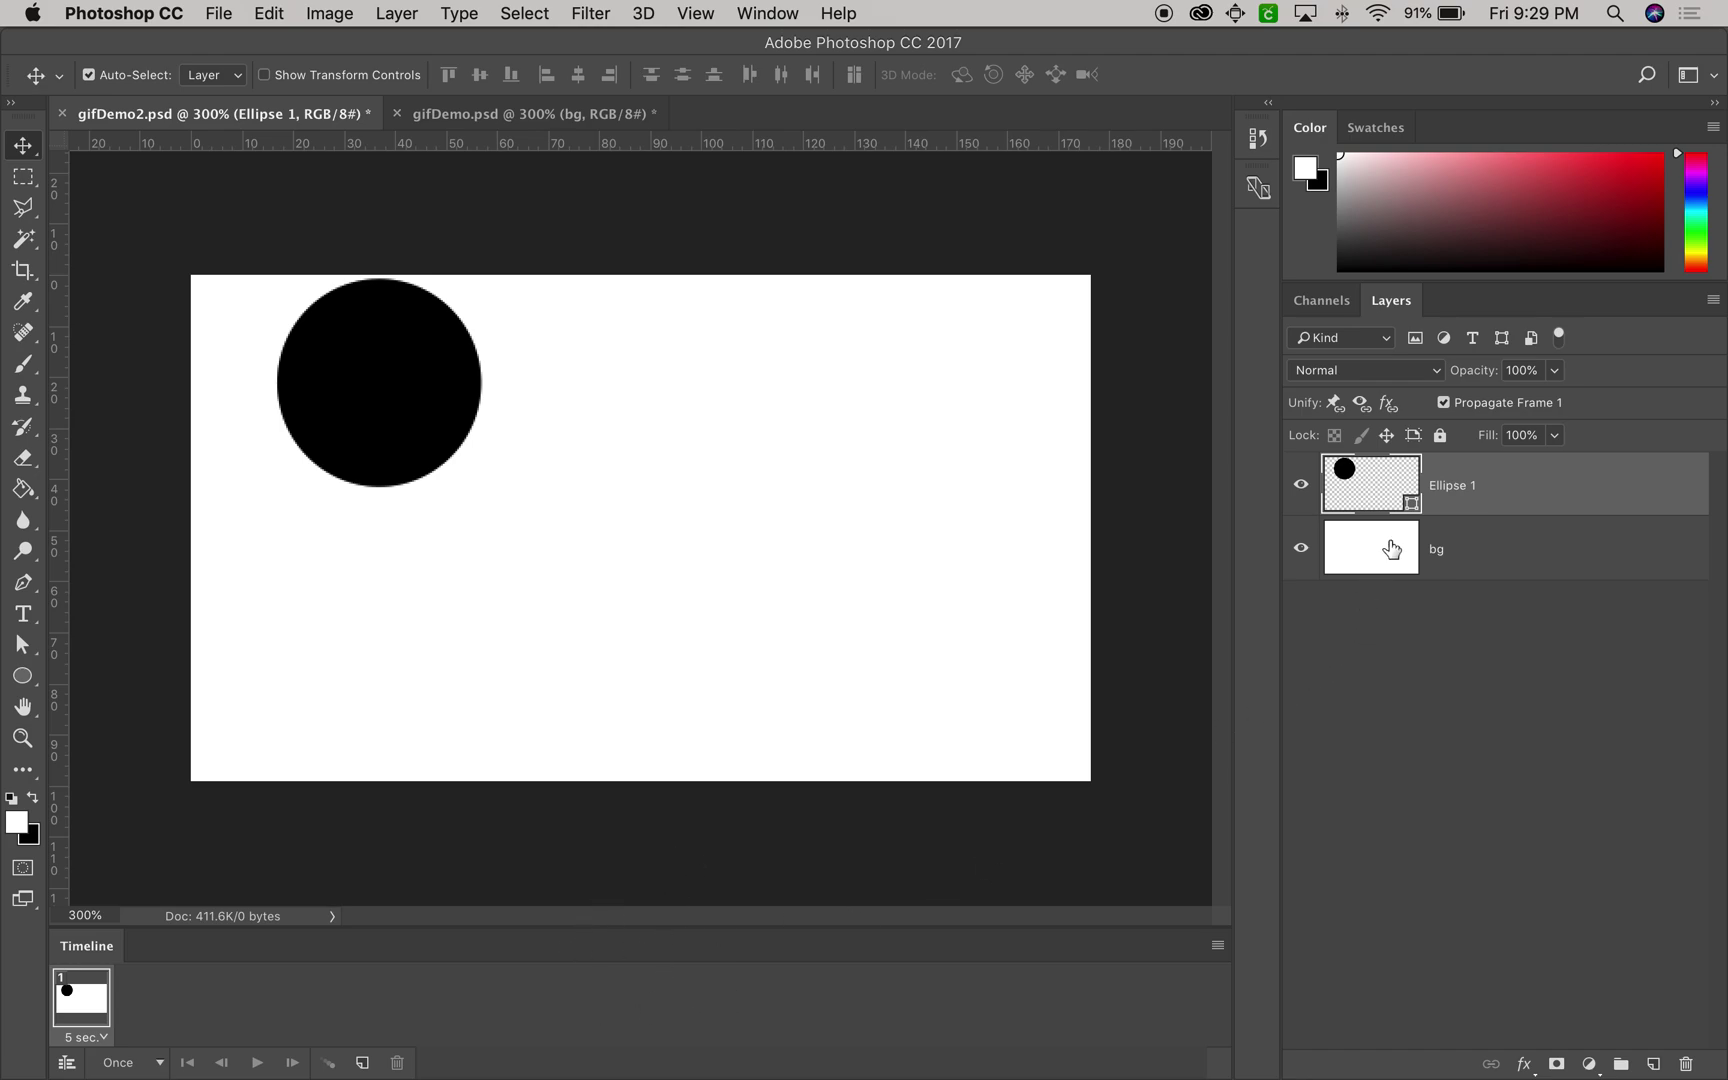
- Add a second animation frame and move the black circle down and slightly to the right in it
left_click(363, 1064)
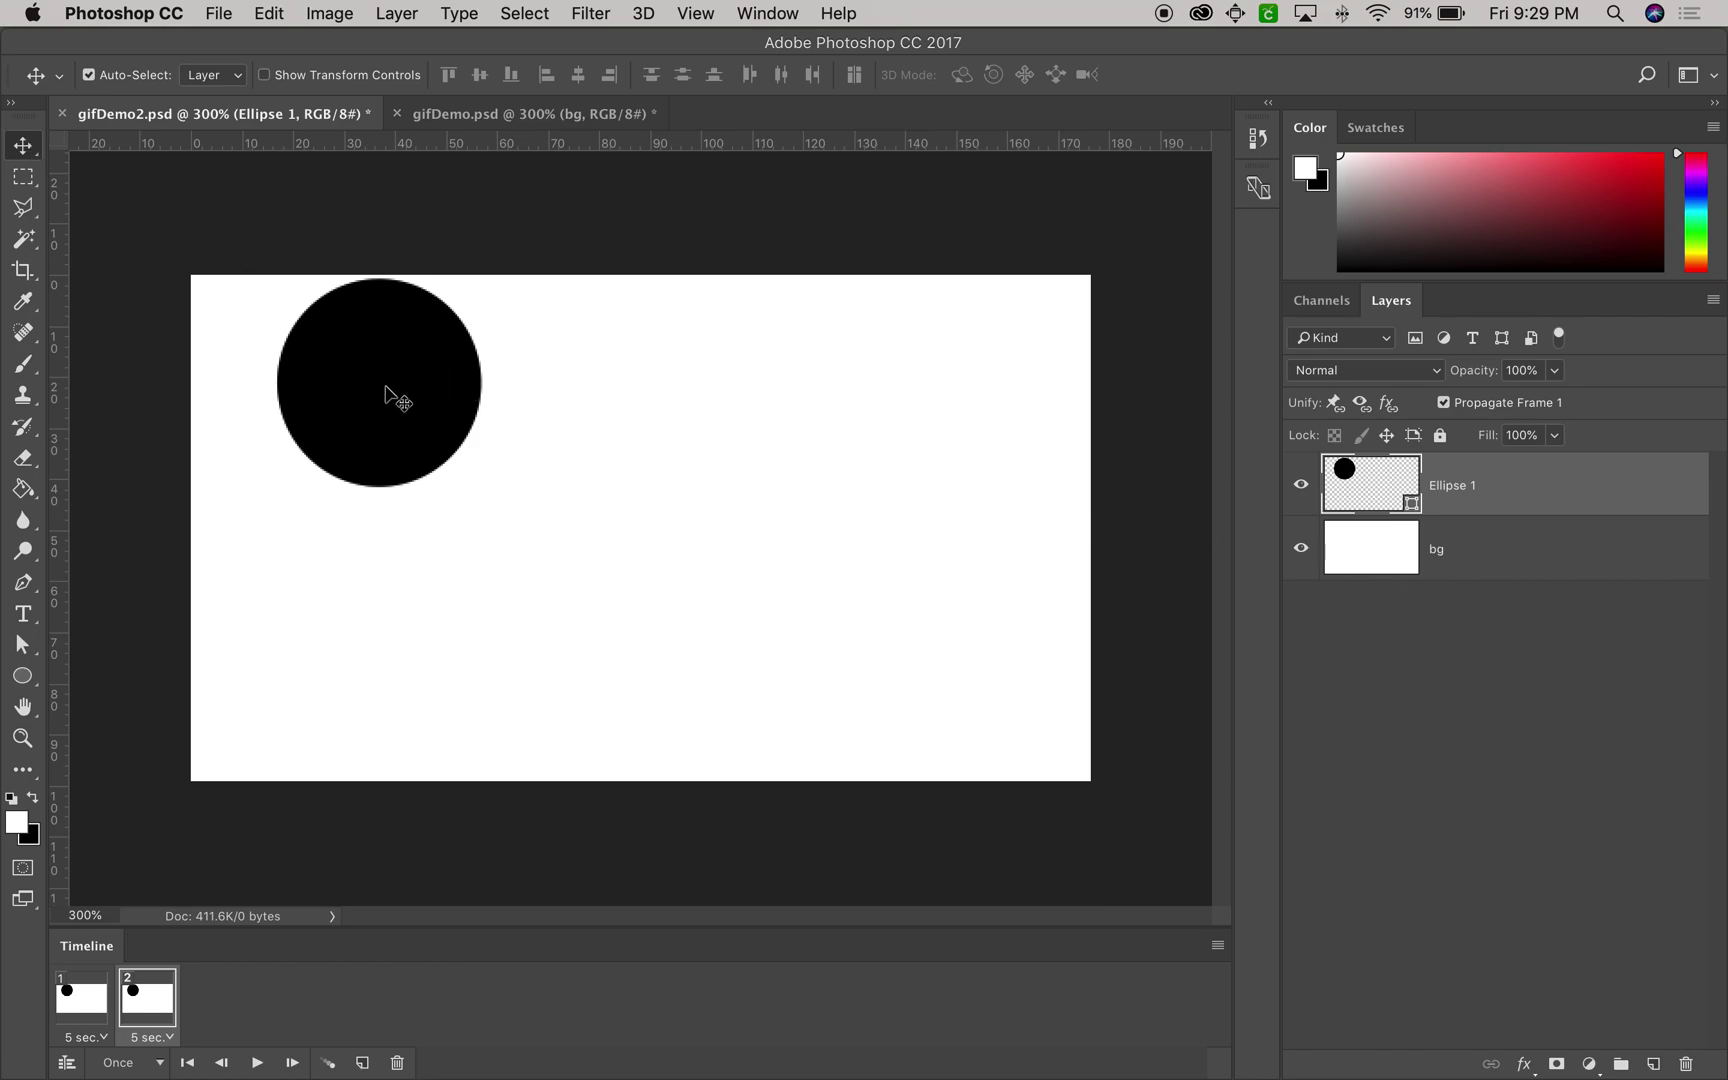
left_click(386, 401)
left_click_drag(386, 401, 419, 474)
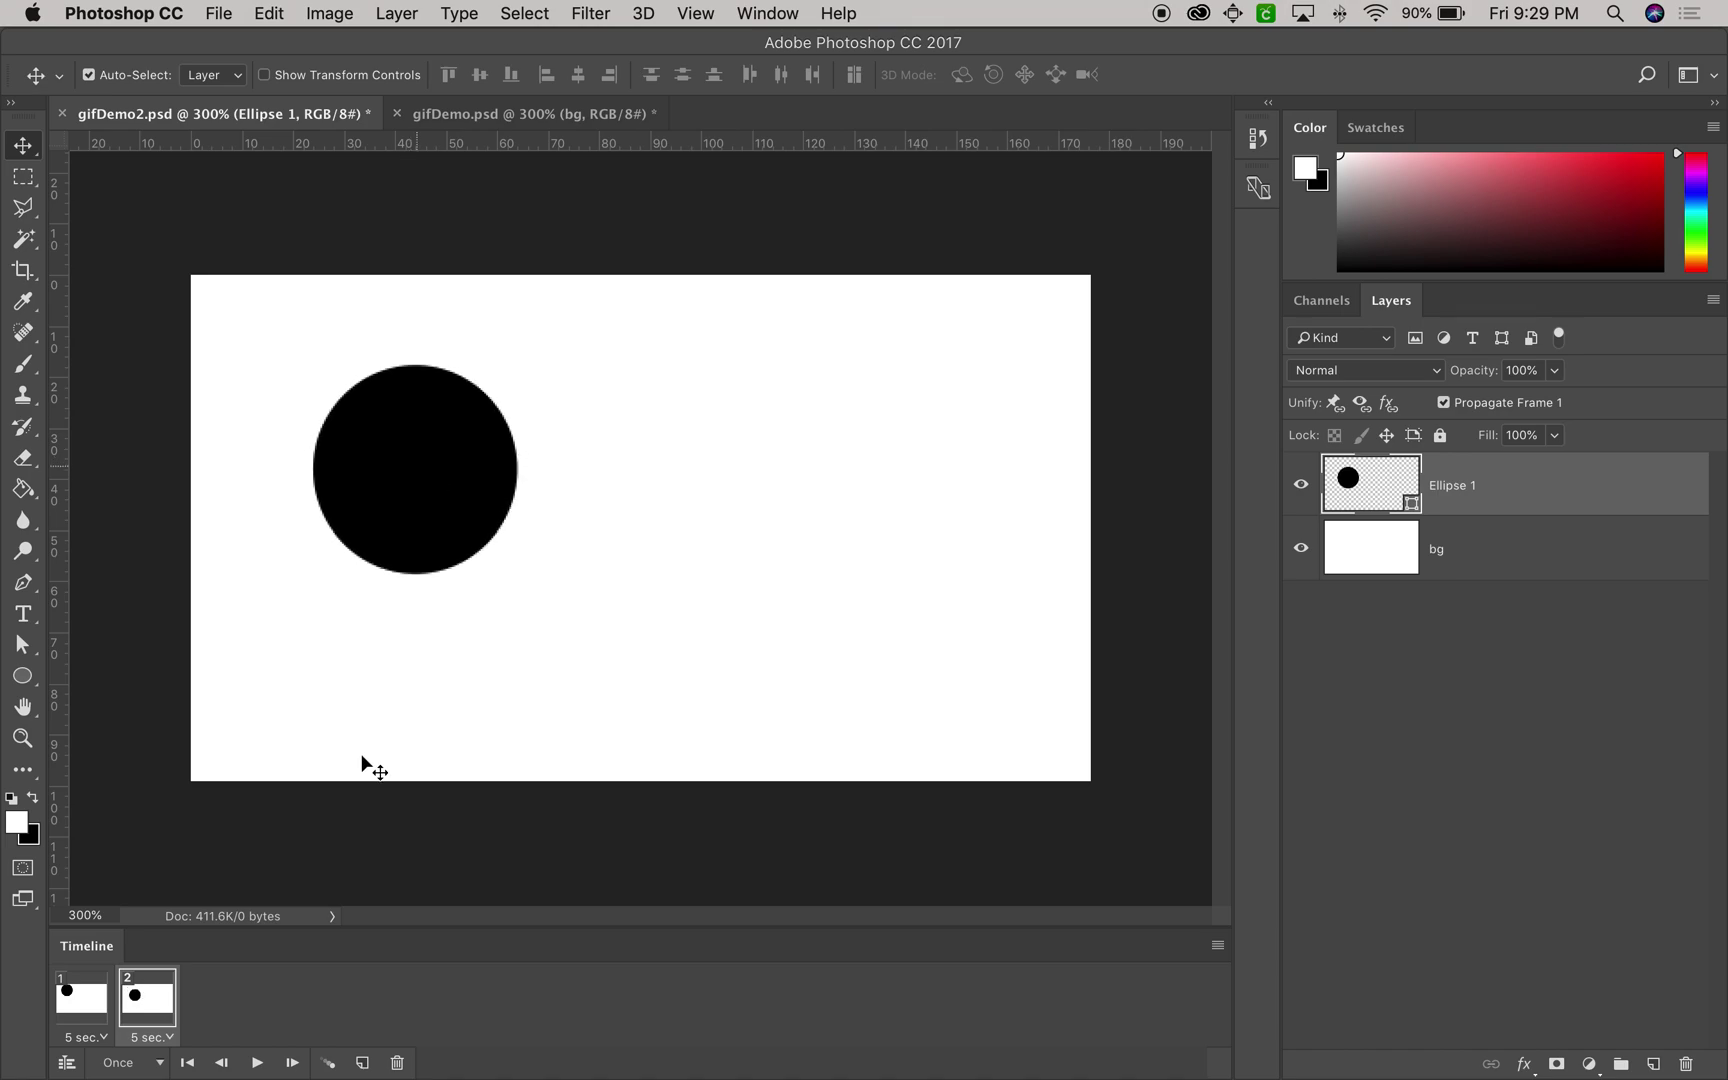
- Add animation frames 3 to 7, repositioning the circle in each so it drops and bounces toward the middle of the canvas
left_click(362, 1063)
left_click_drag(438, 497, 757, 447)
left_click(362, 1063)
left_click(355, 1063)
left_click(362, 1063)
left_click(362, 1063)
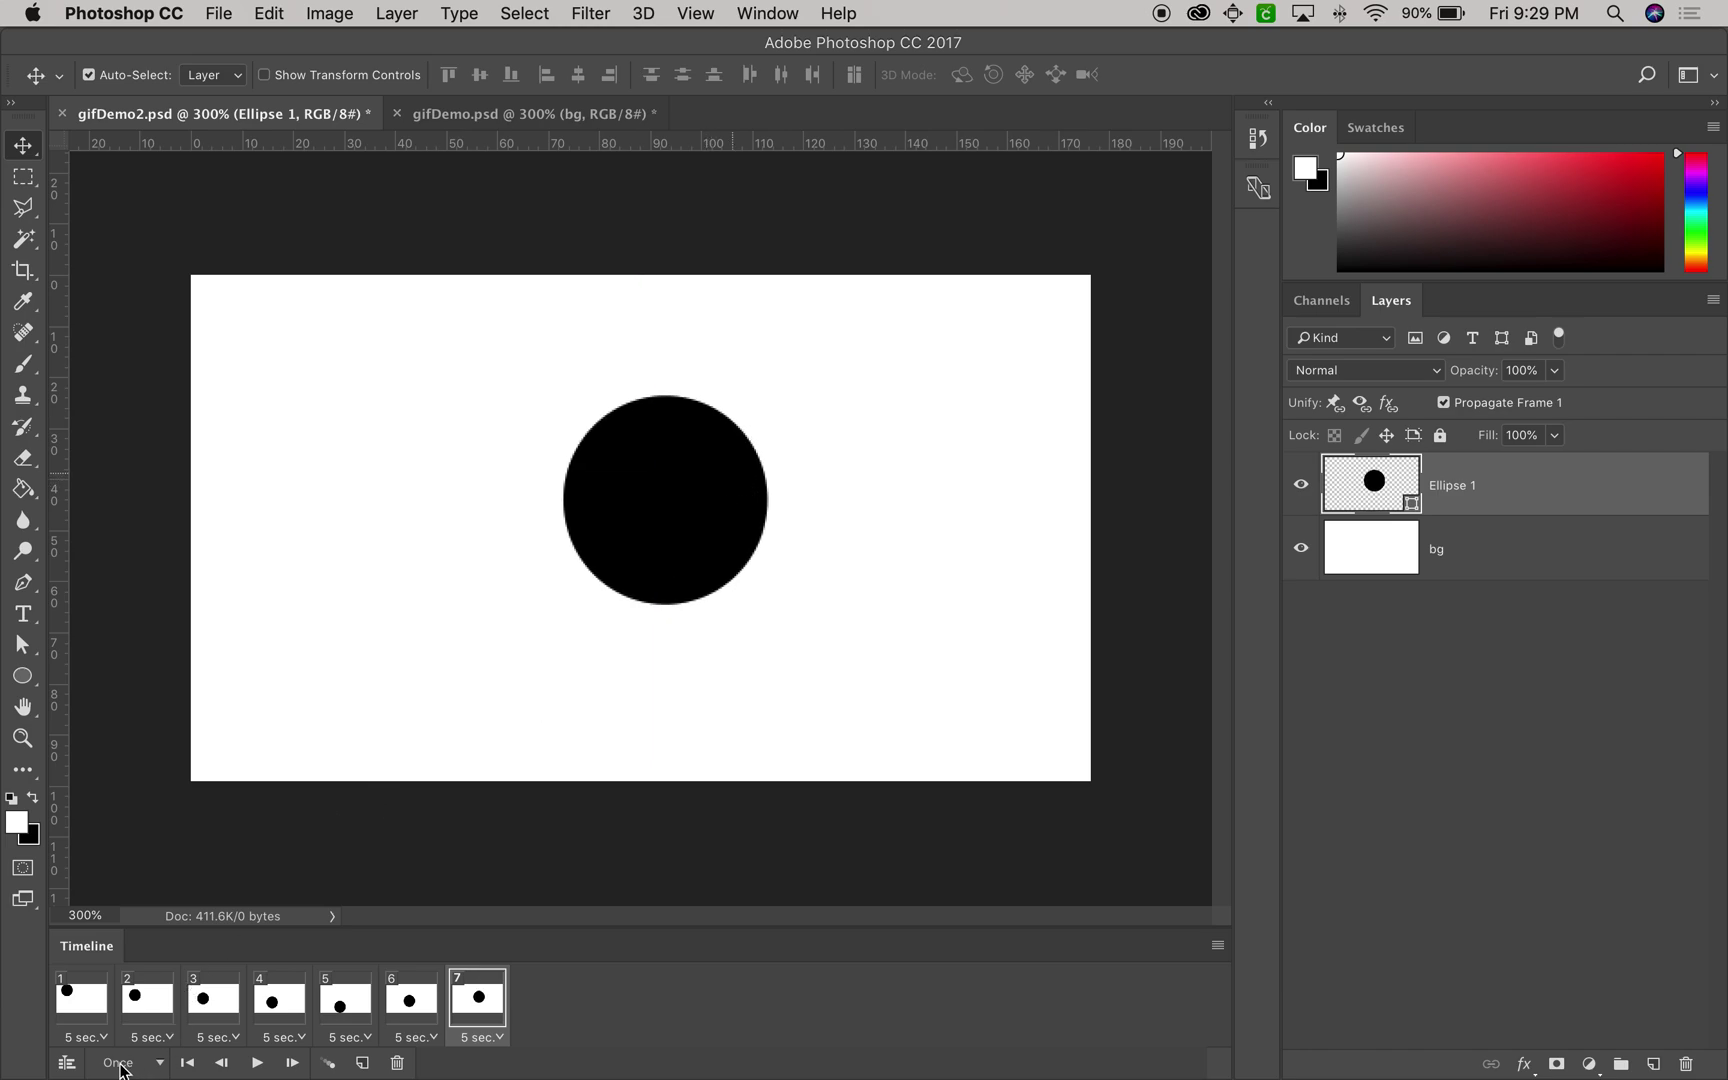
- Preview the animation before and after setting all seven frames to No delay
left_click(257, 1063)
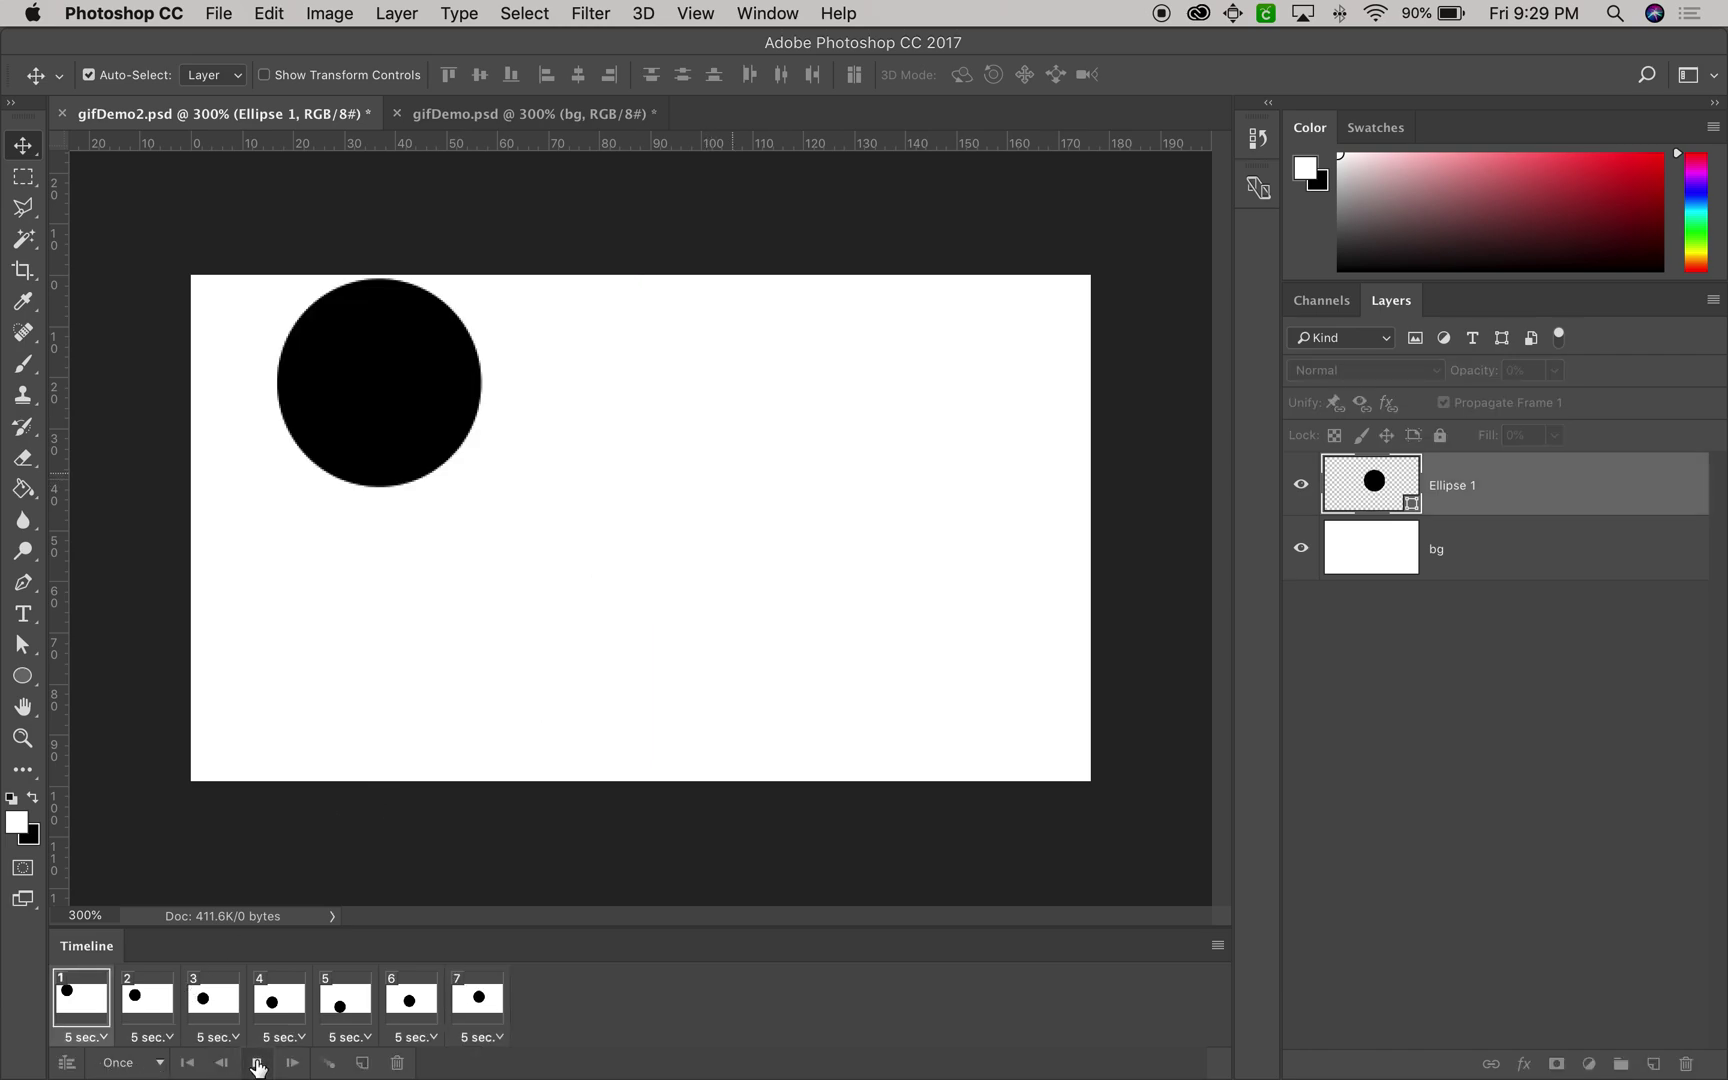
left_click(257, 1063)
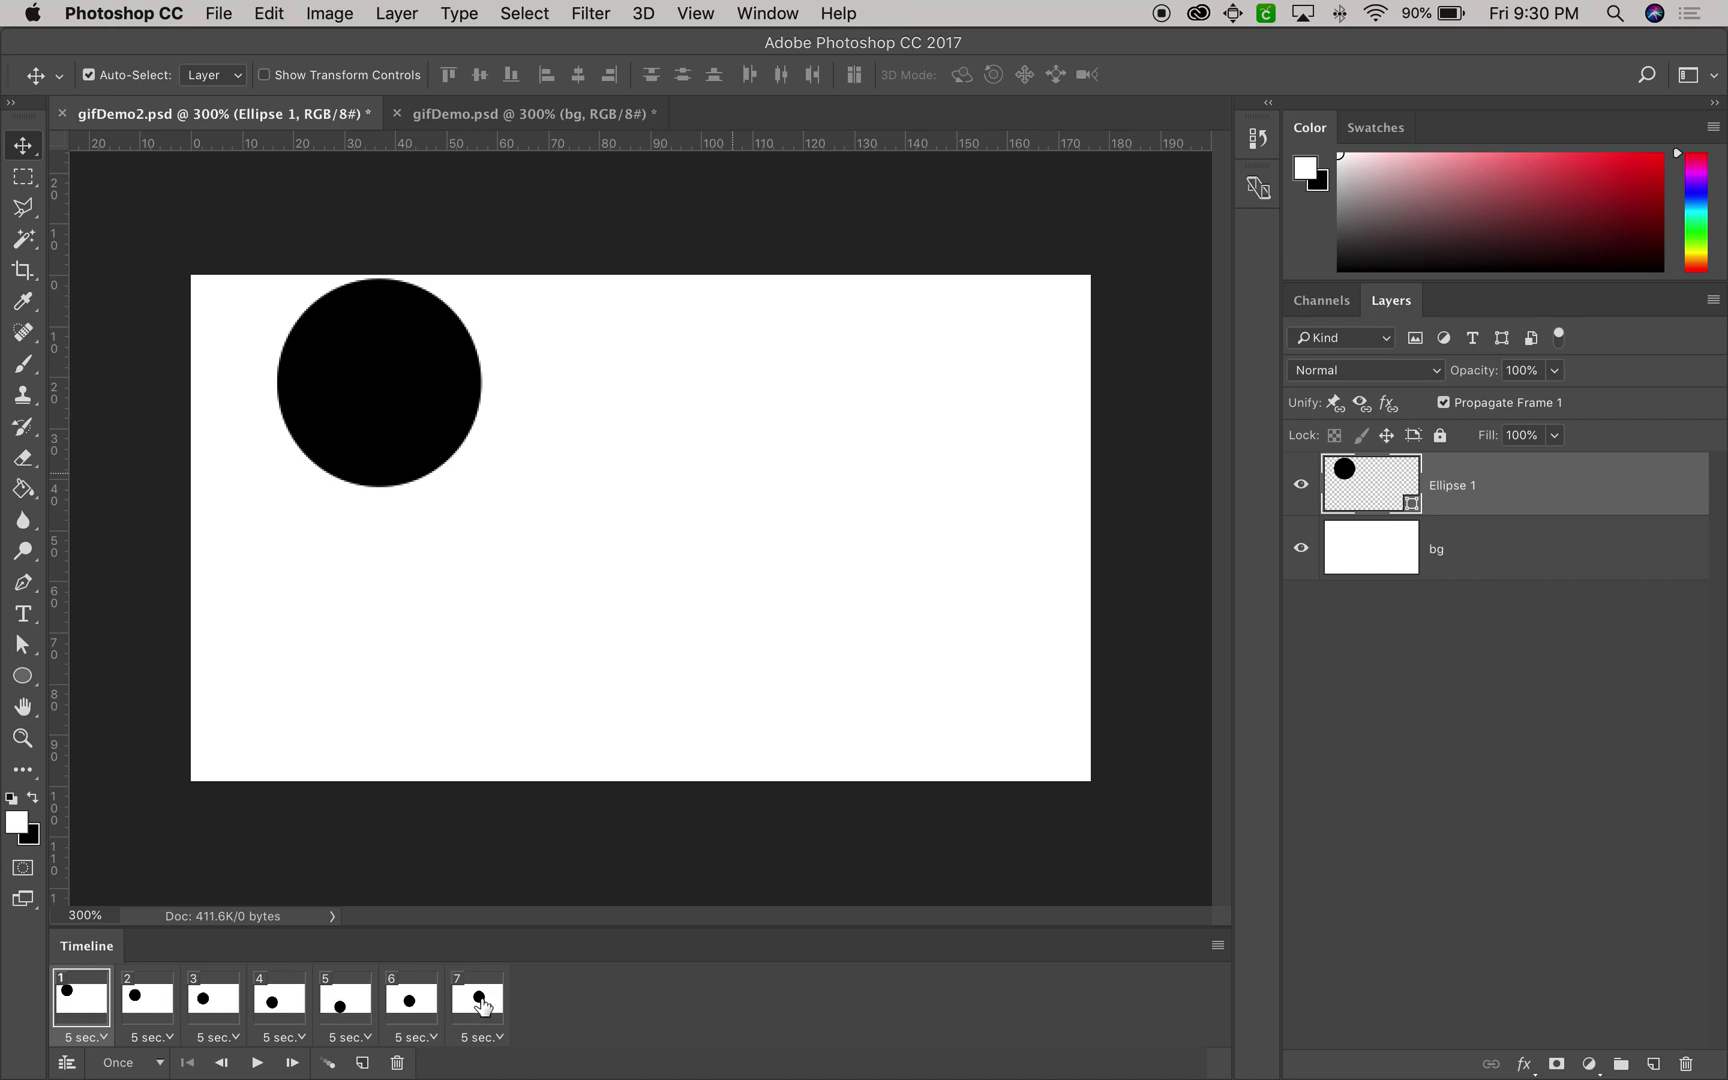
left_click(478, 1003, "shift")
left_click(501, 1041)
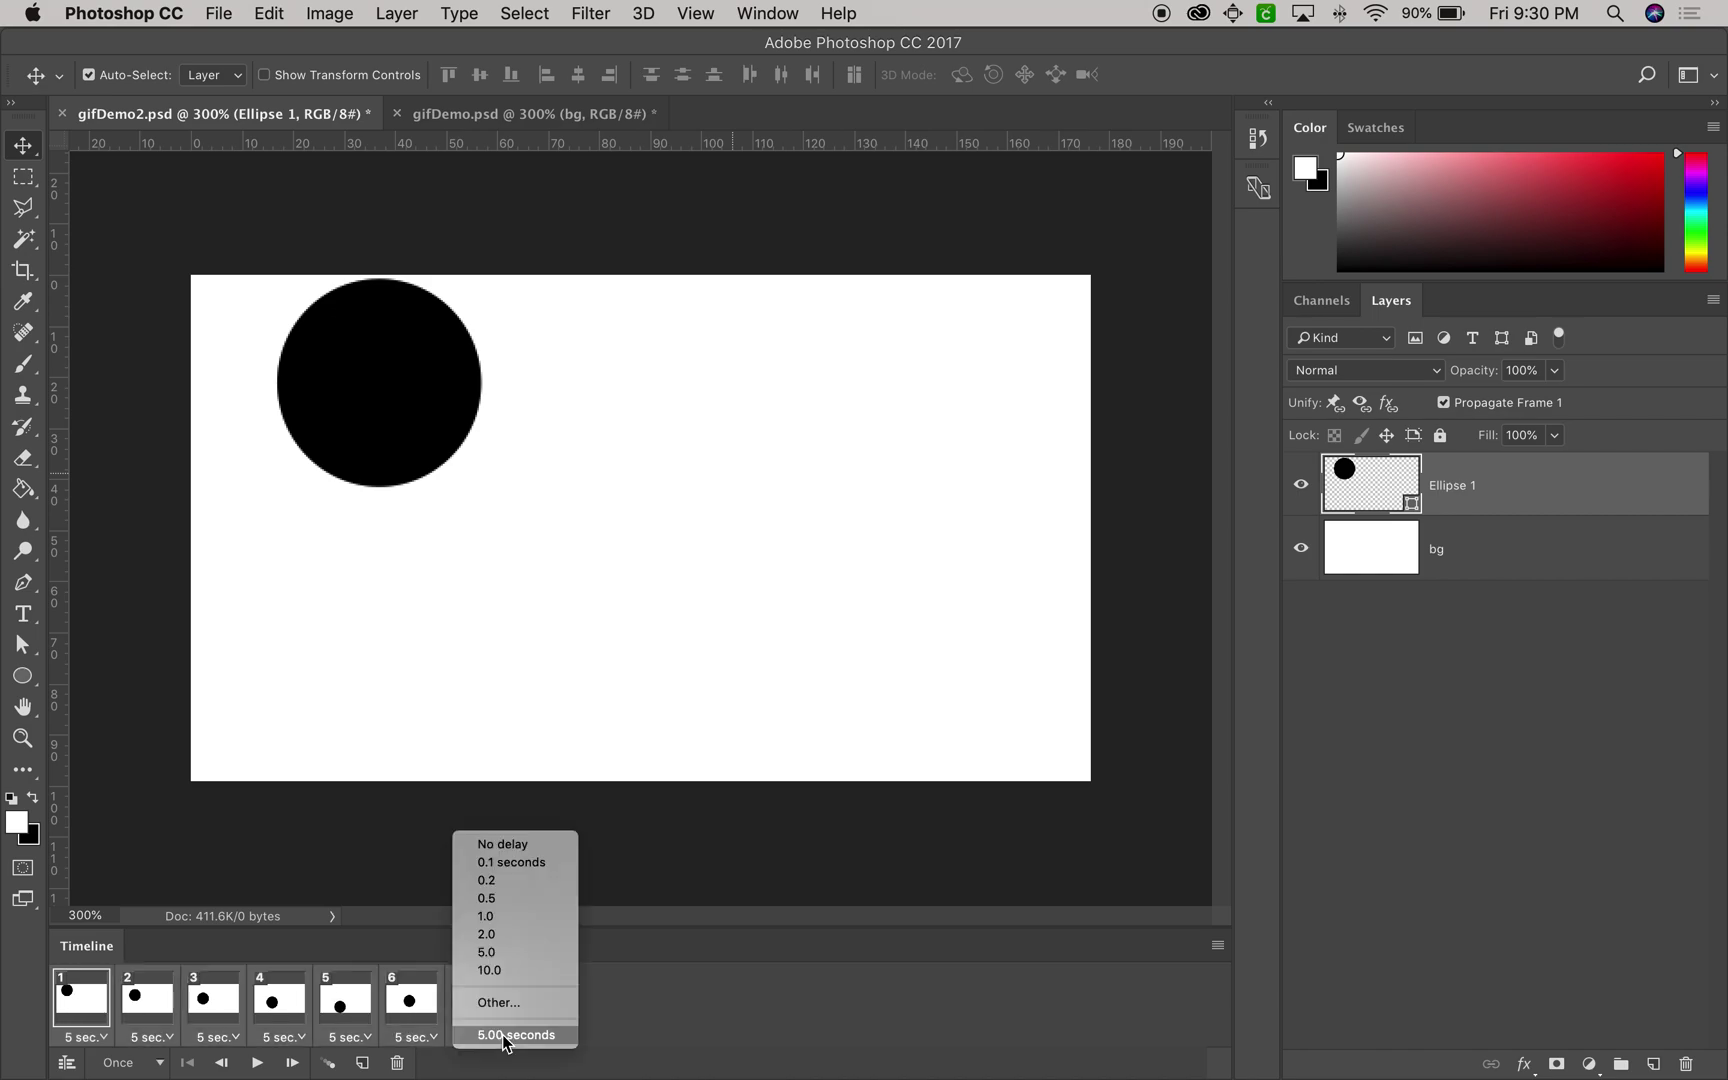
left_click(504, 846)
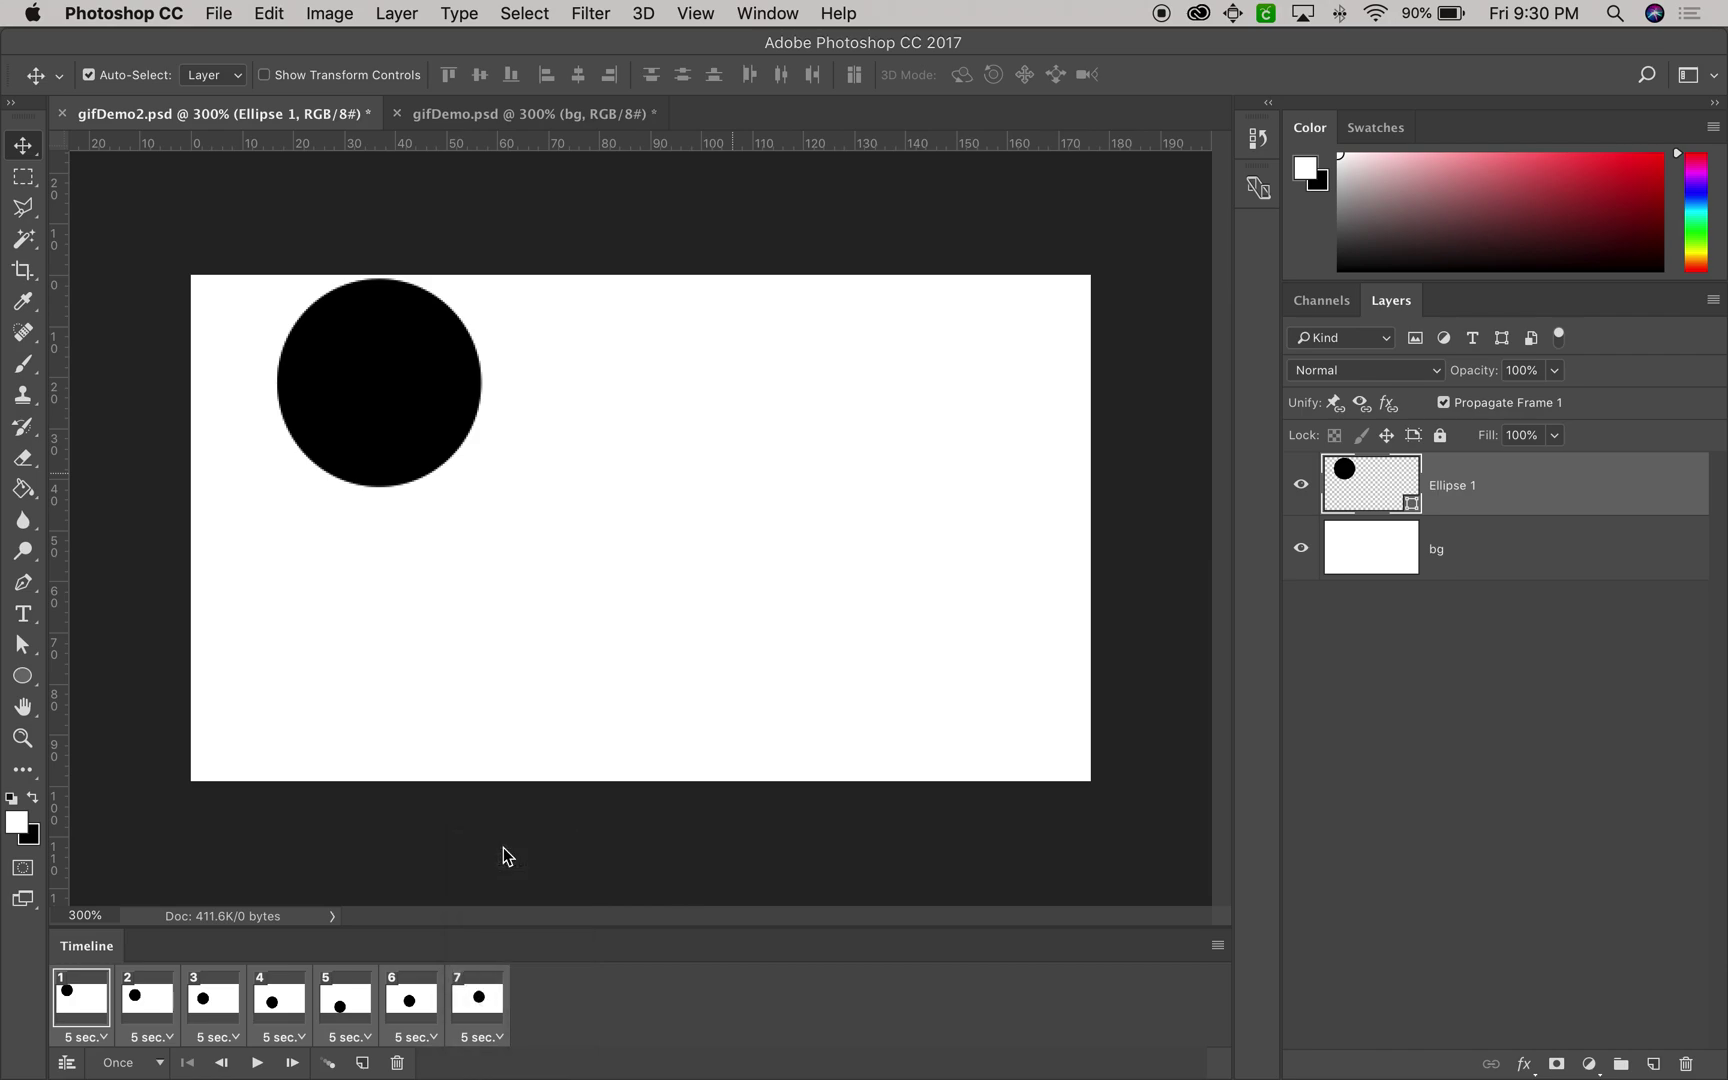
left_click(258, 1064)
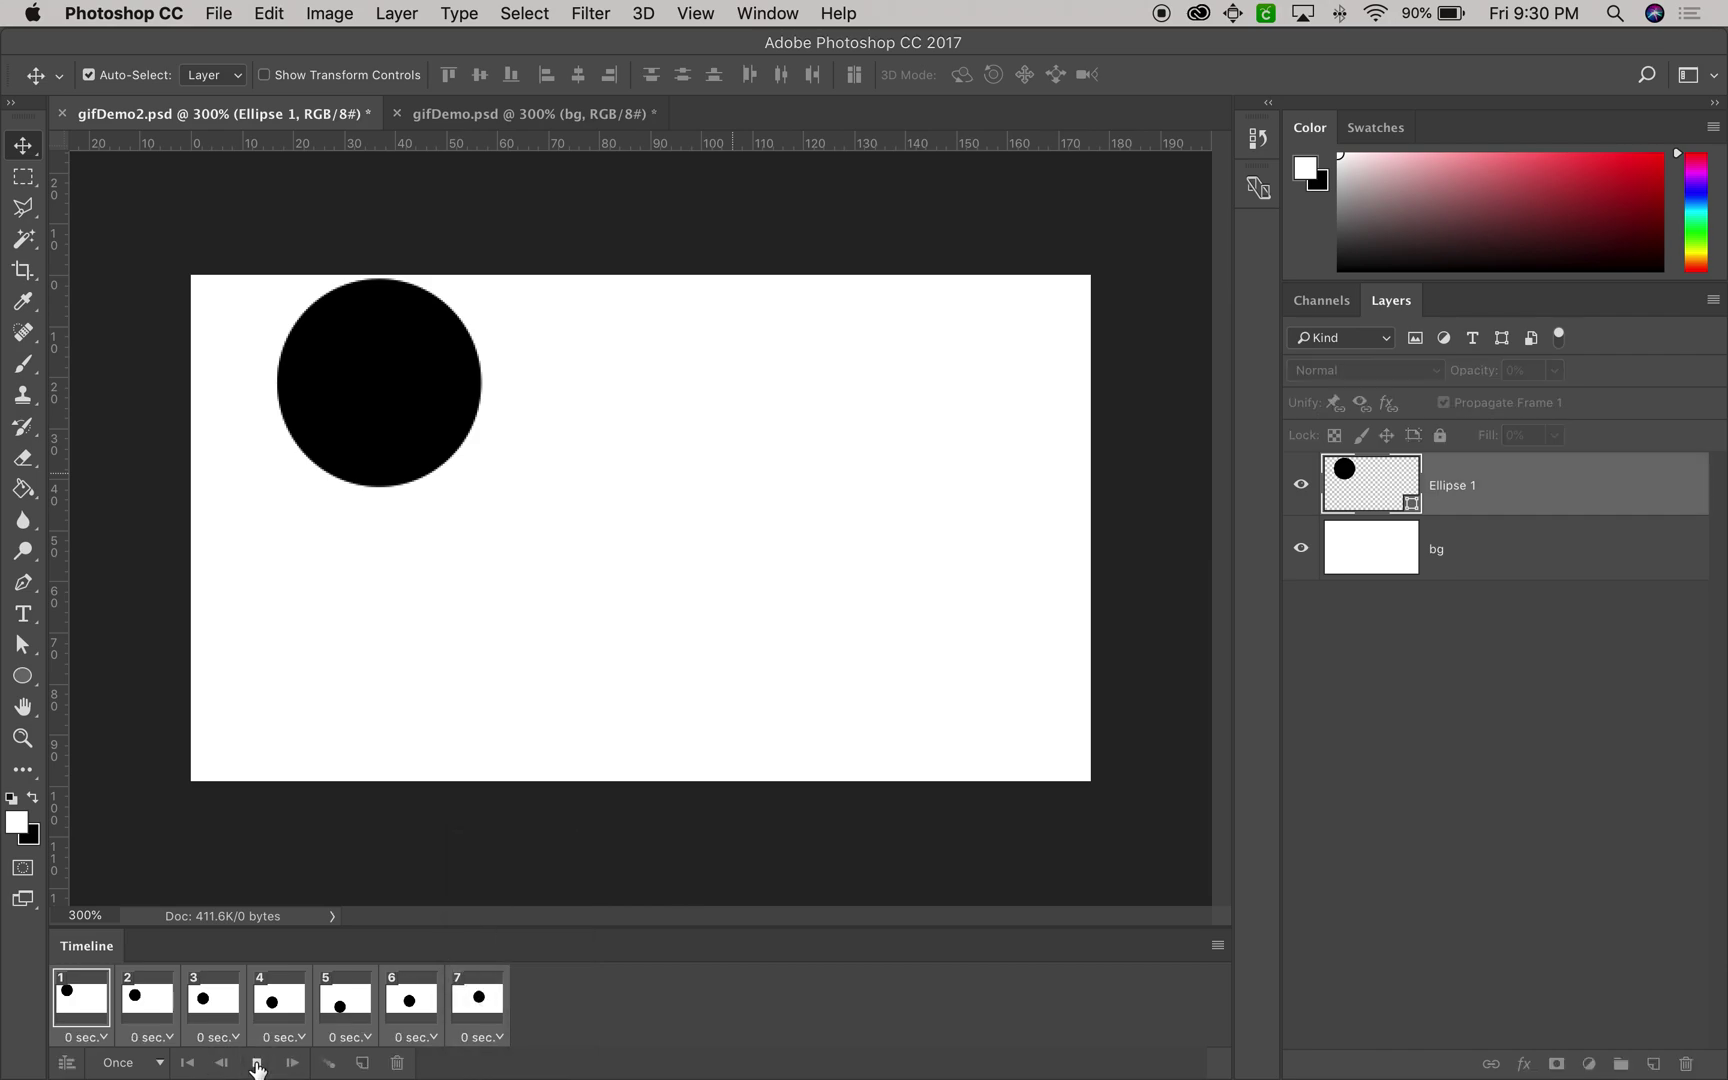
left_click(258, 1064)
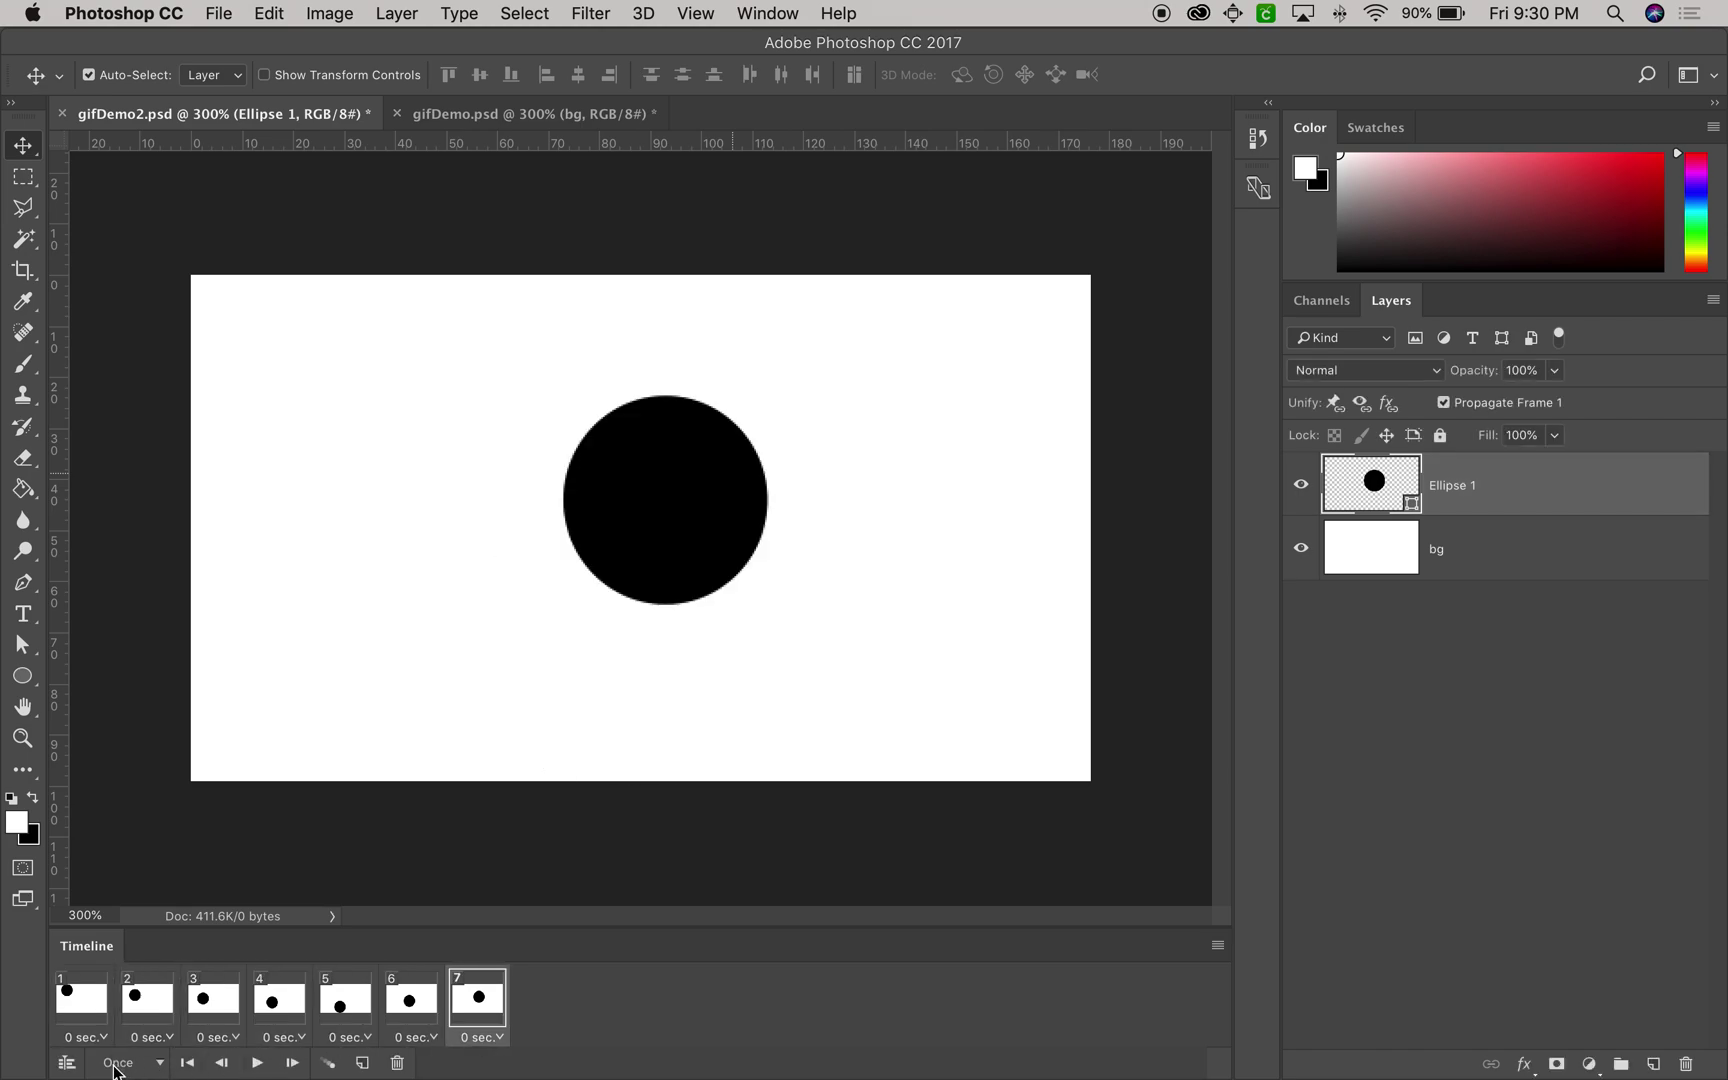
- Set the animation's looping to Forever and preview the playback
left_click(115, 1064)
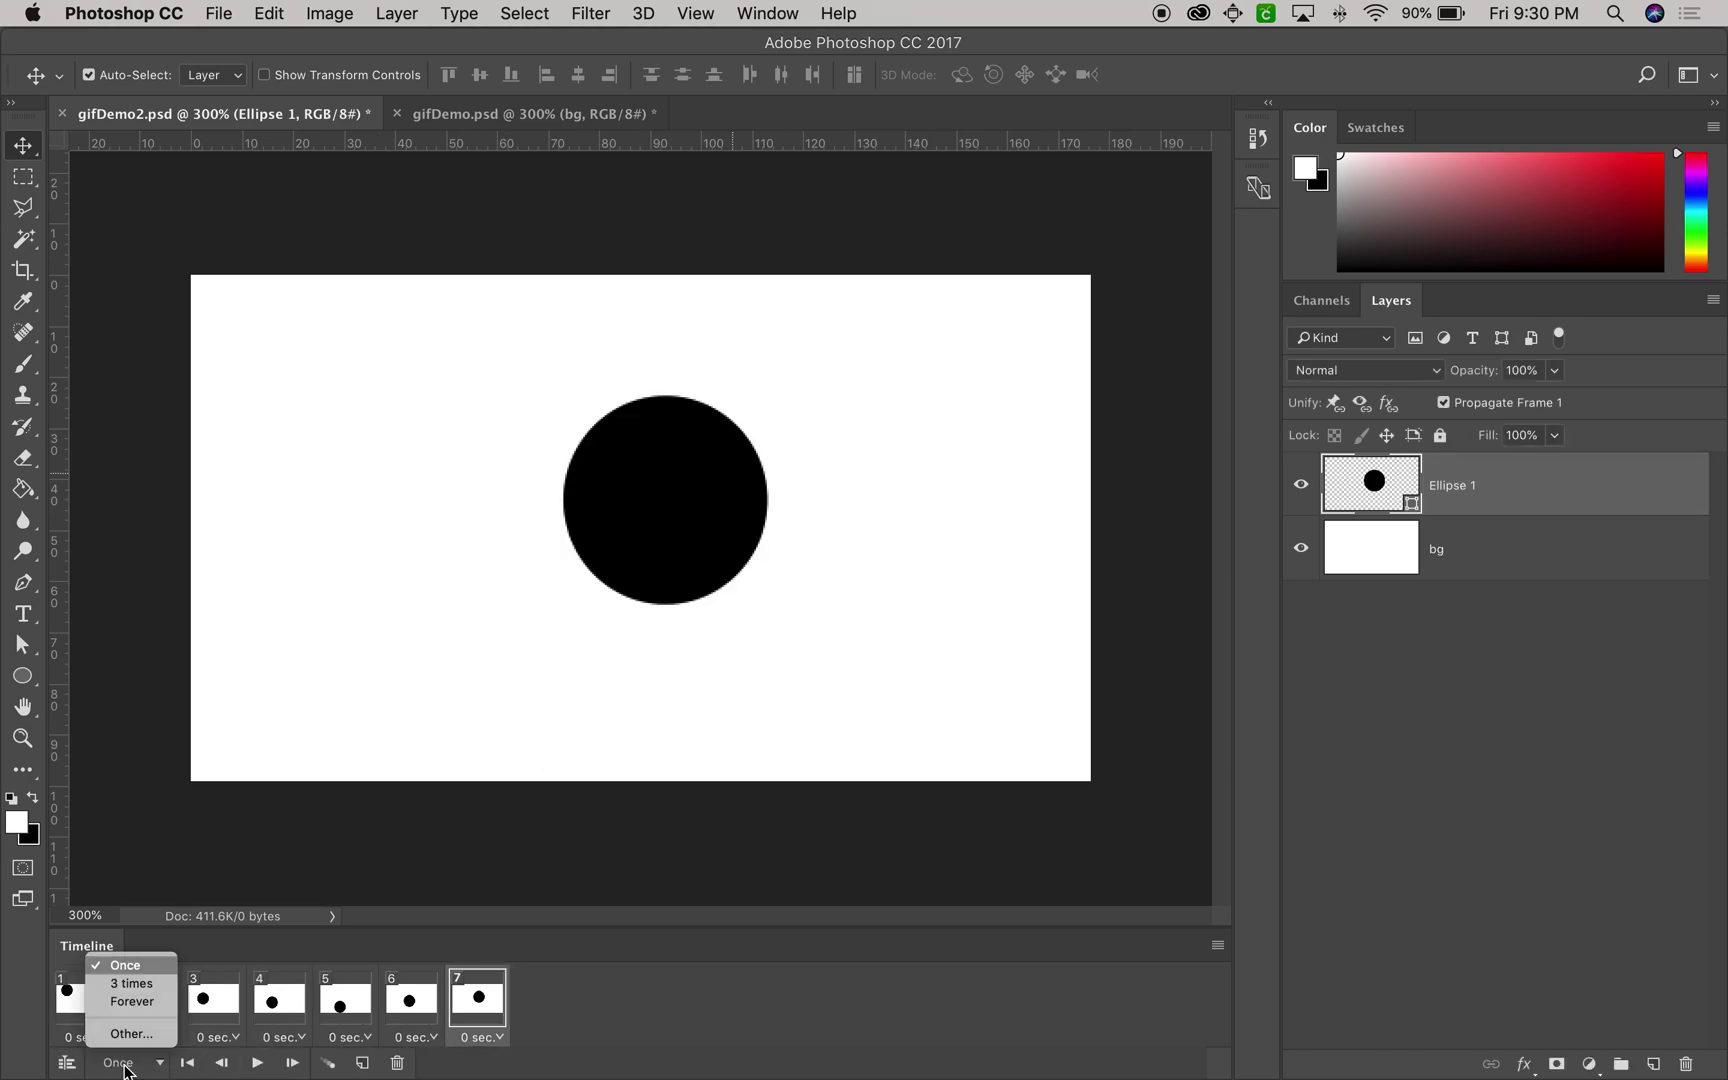
left_click(122, 1001)
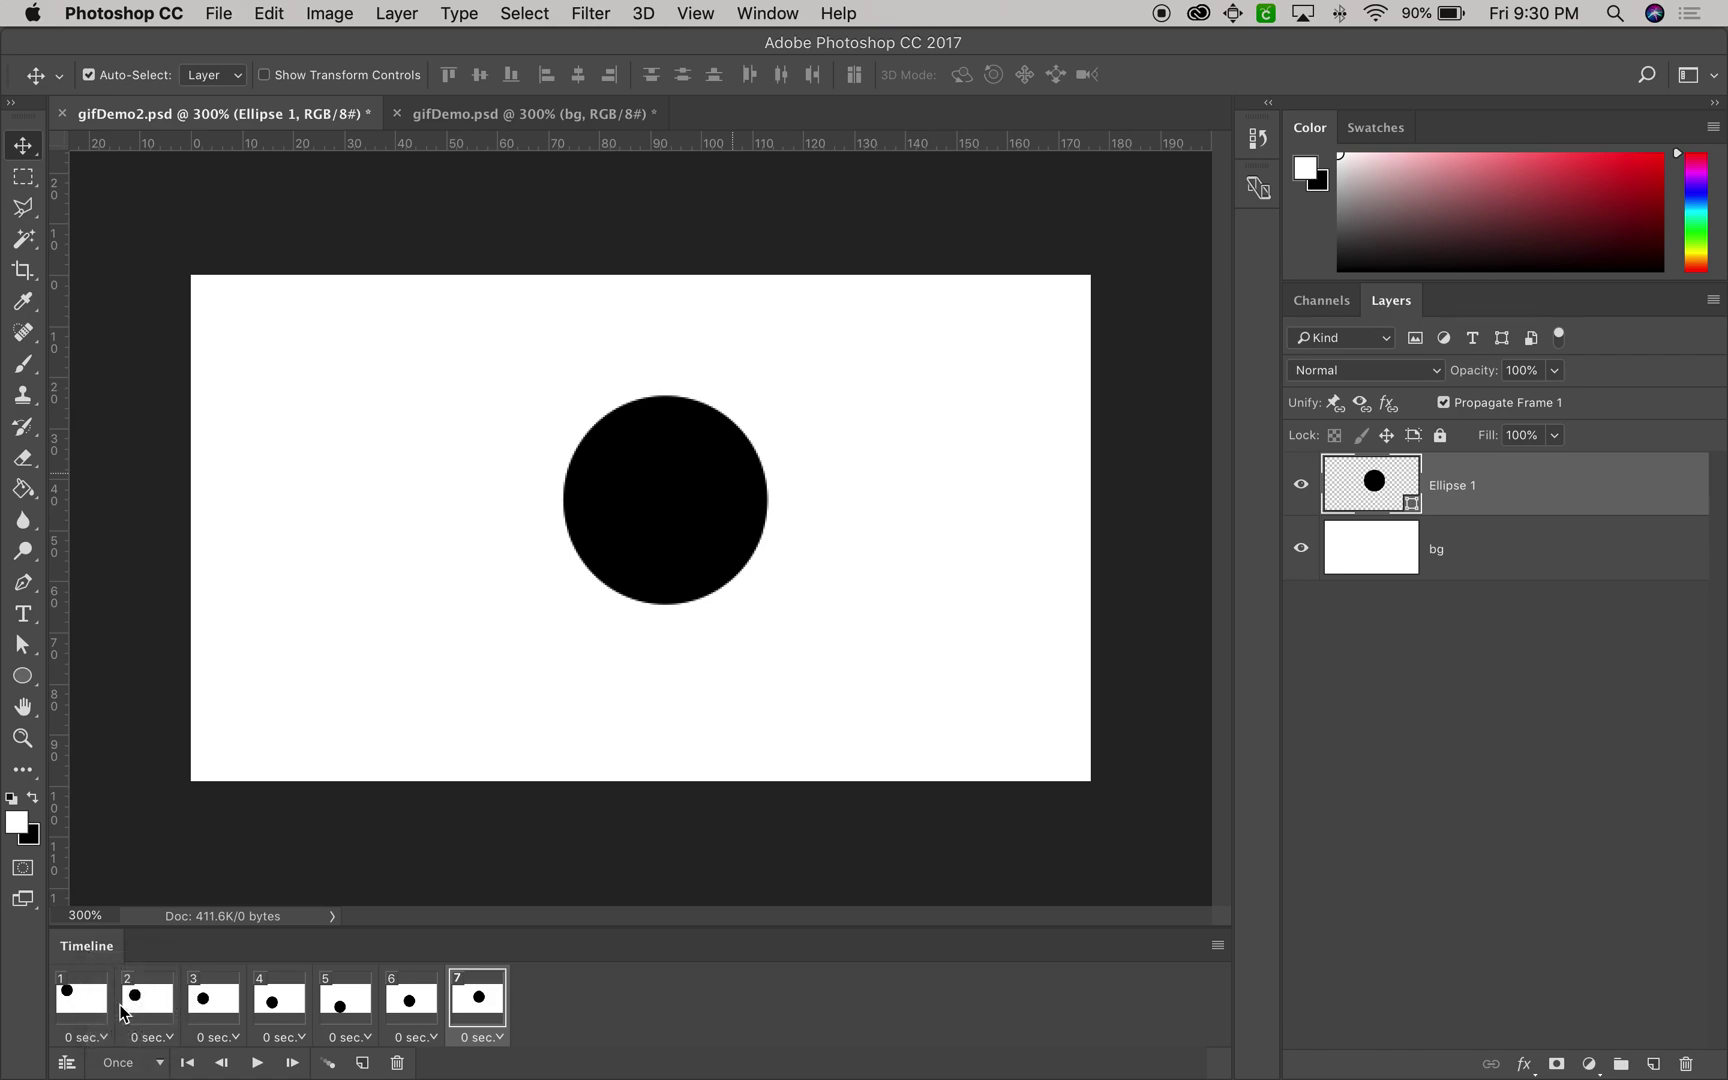
left_click(257, 1065)
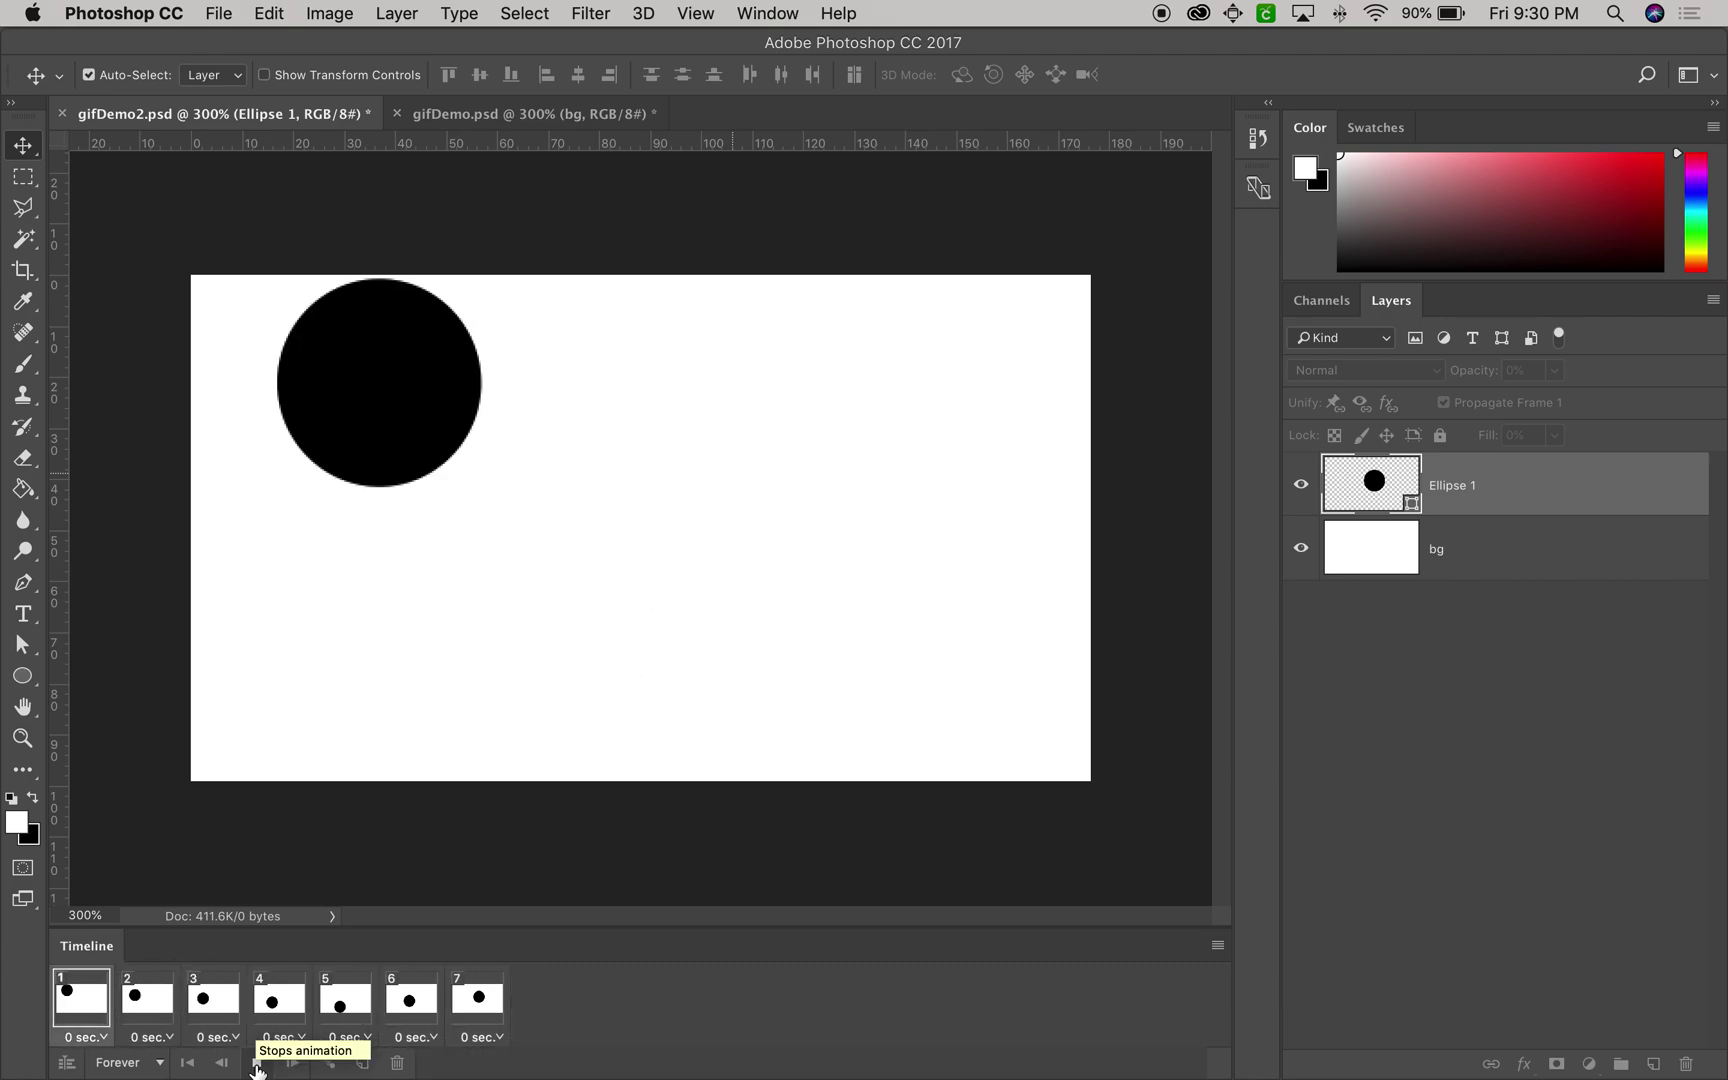
left_click(257, 1065)
- Set the delay of all seven circle frames to 0.1 seconds and preview the animation
left_click(80, 1003)
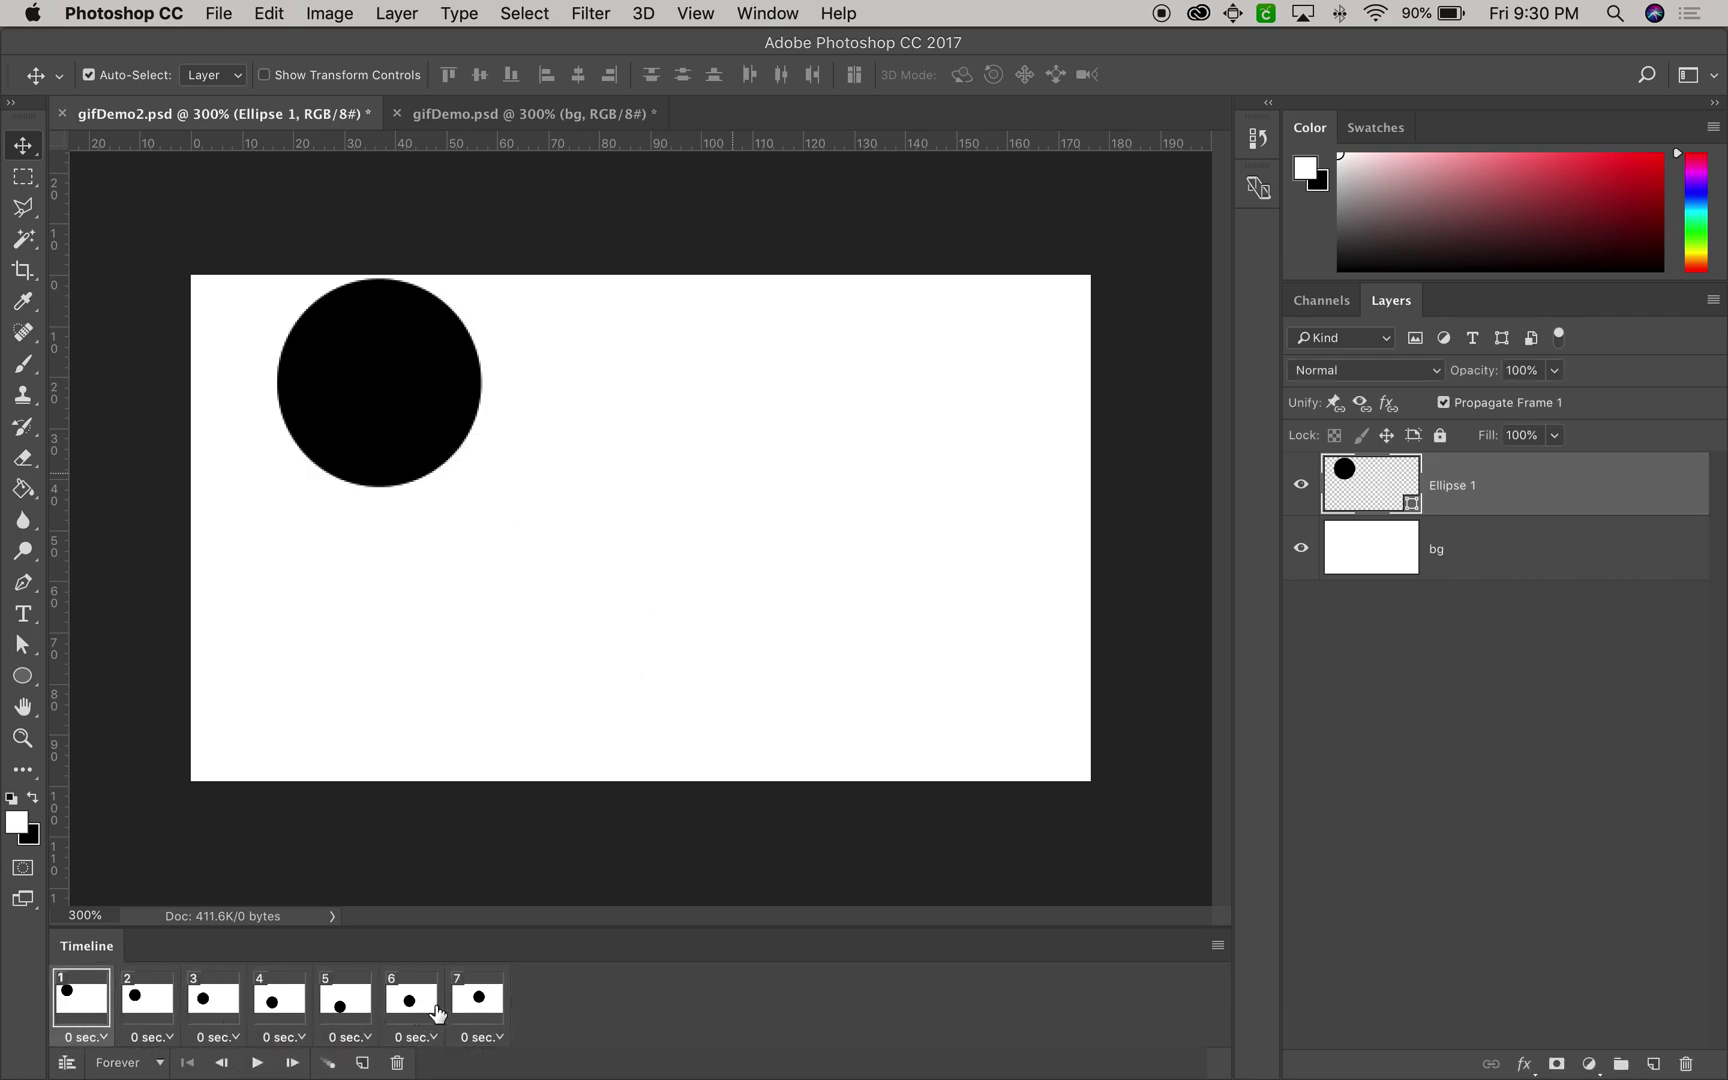
left_click(484, 1013, "shift")
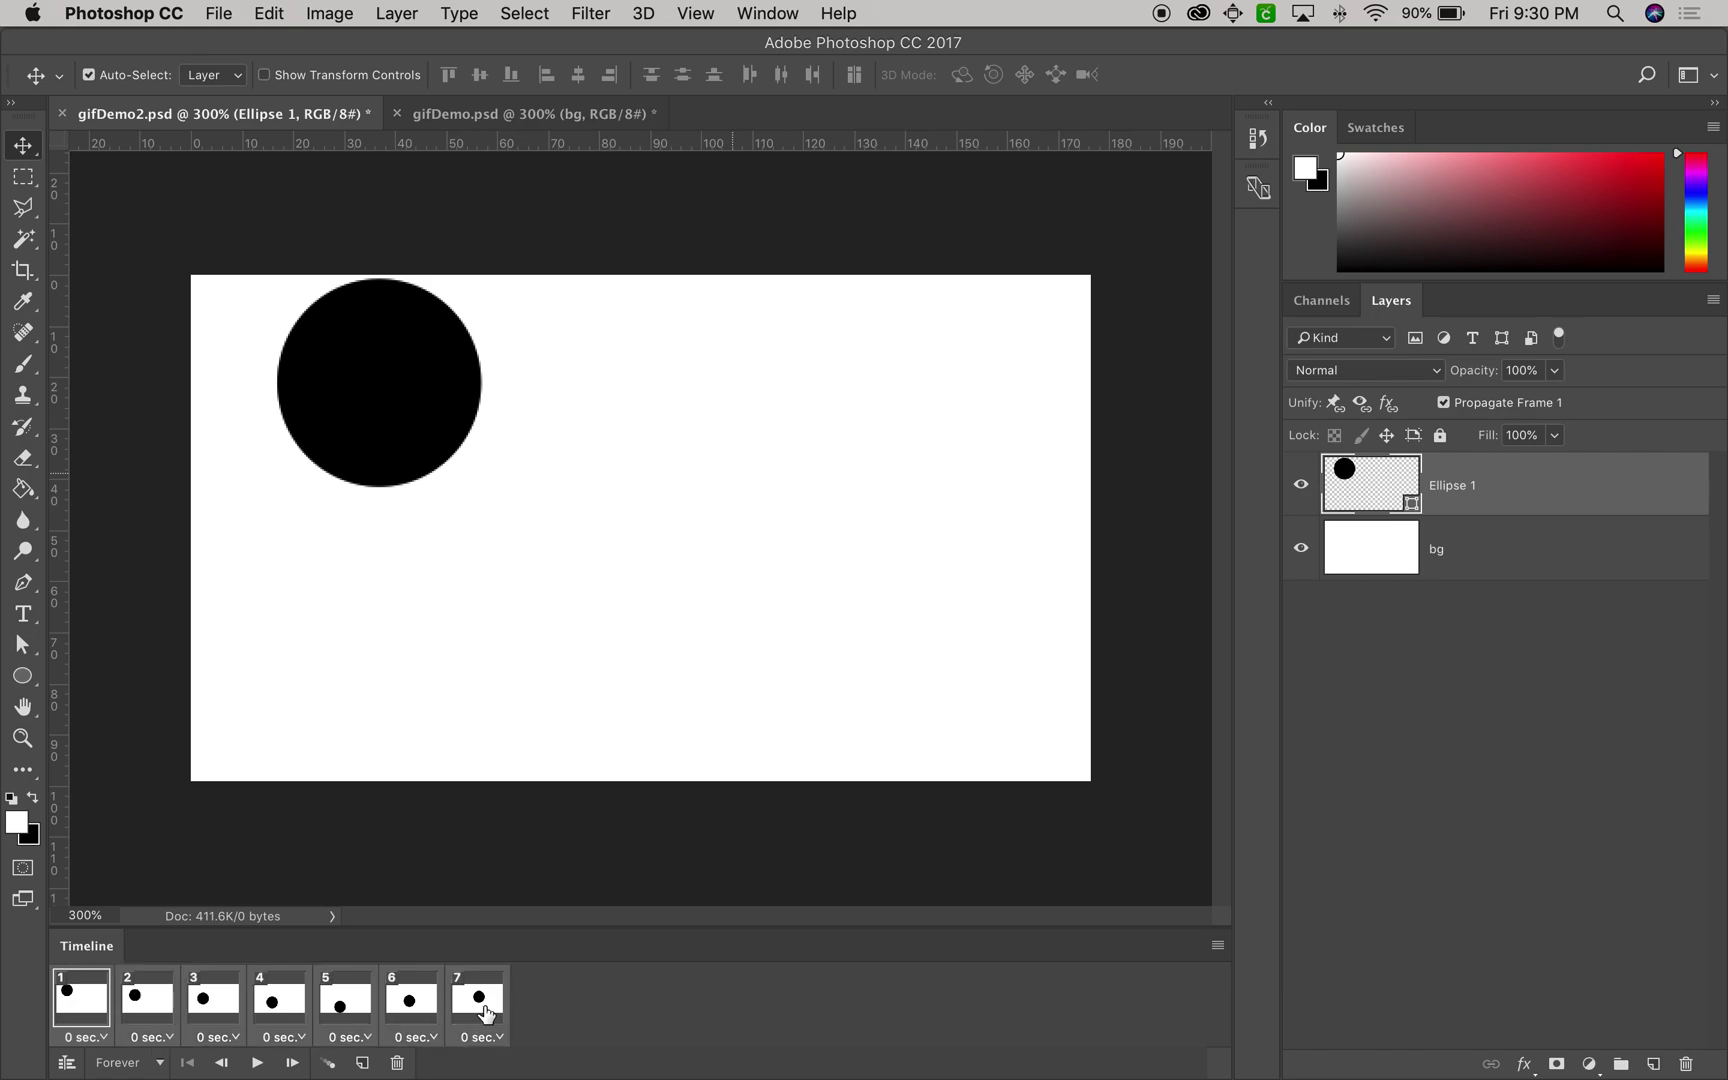
left_click(490, 1045)
left_click(497, 862)
left_click(257, 1063)
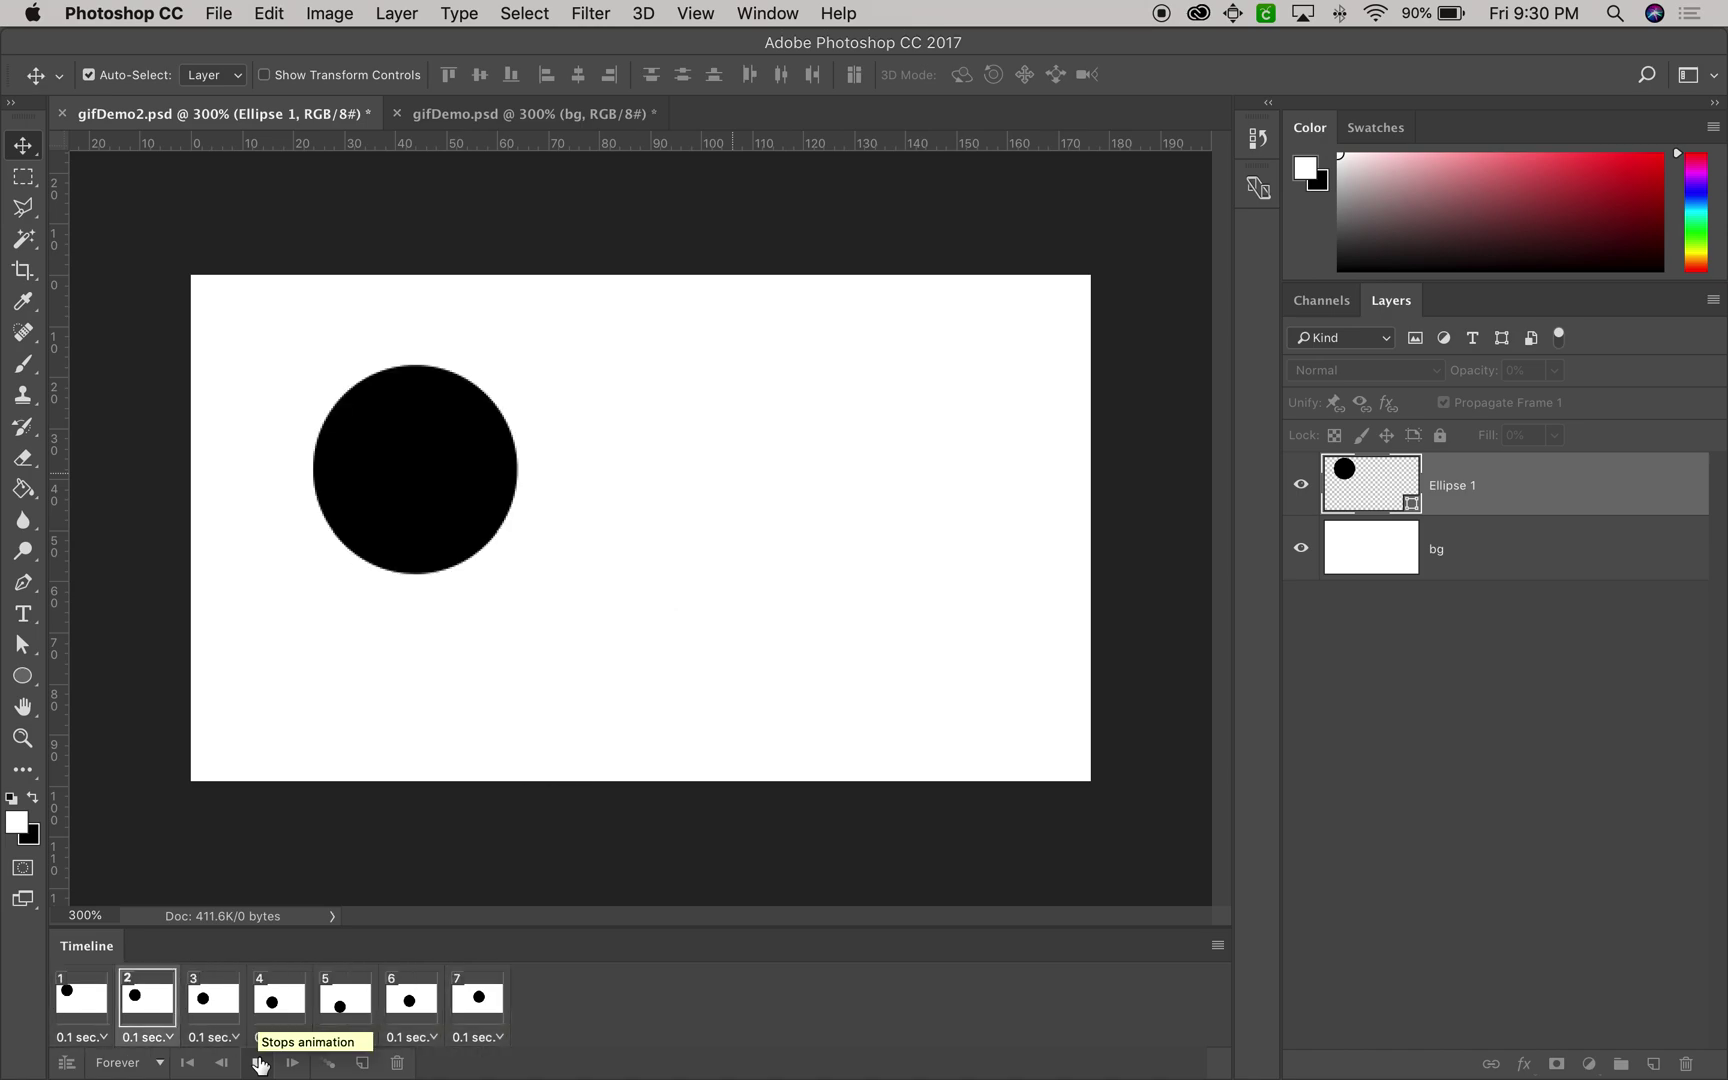
left_click(259, 1063)
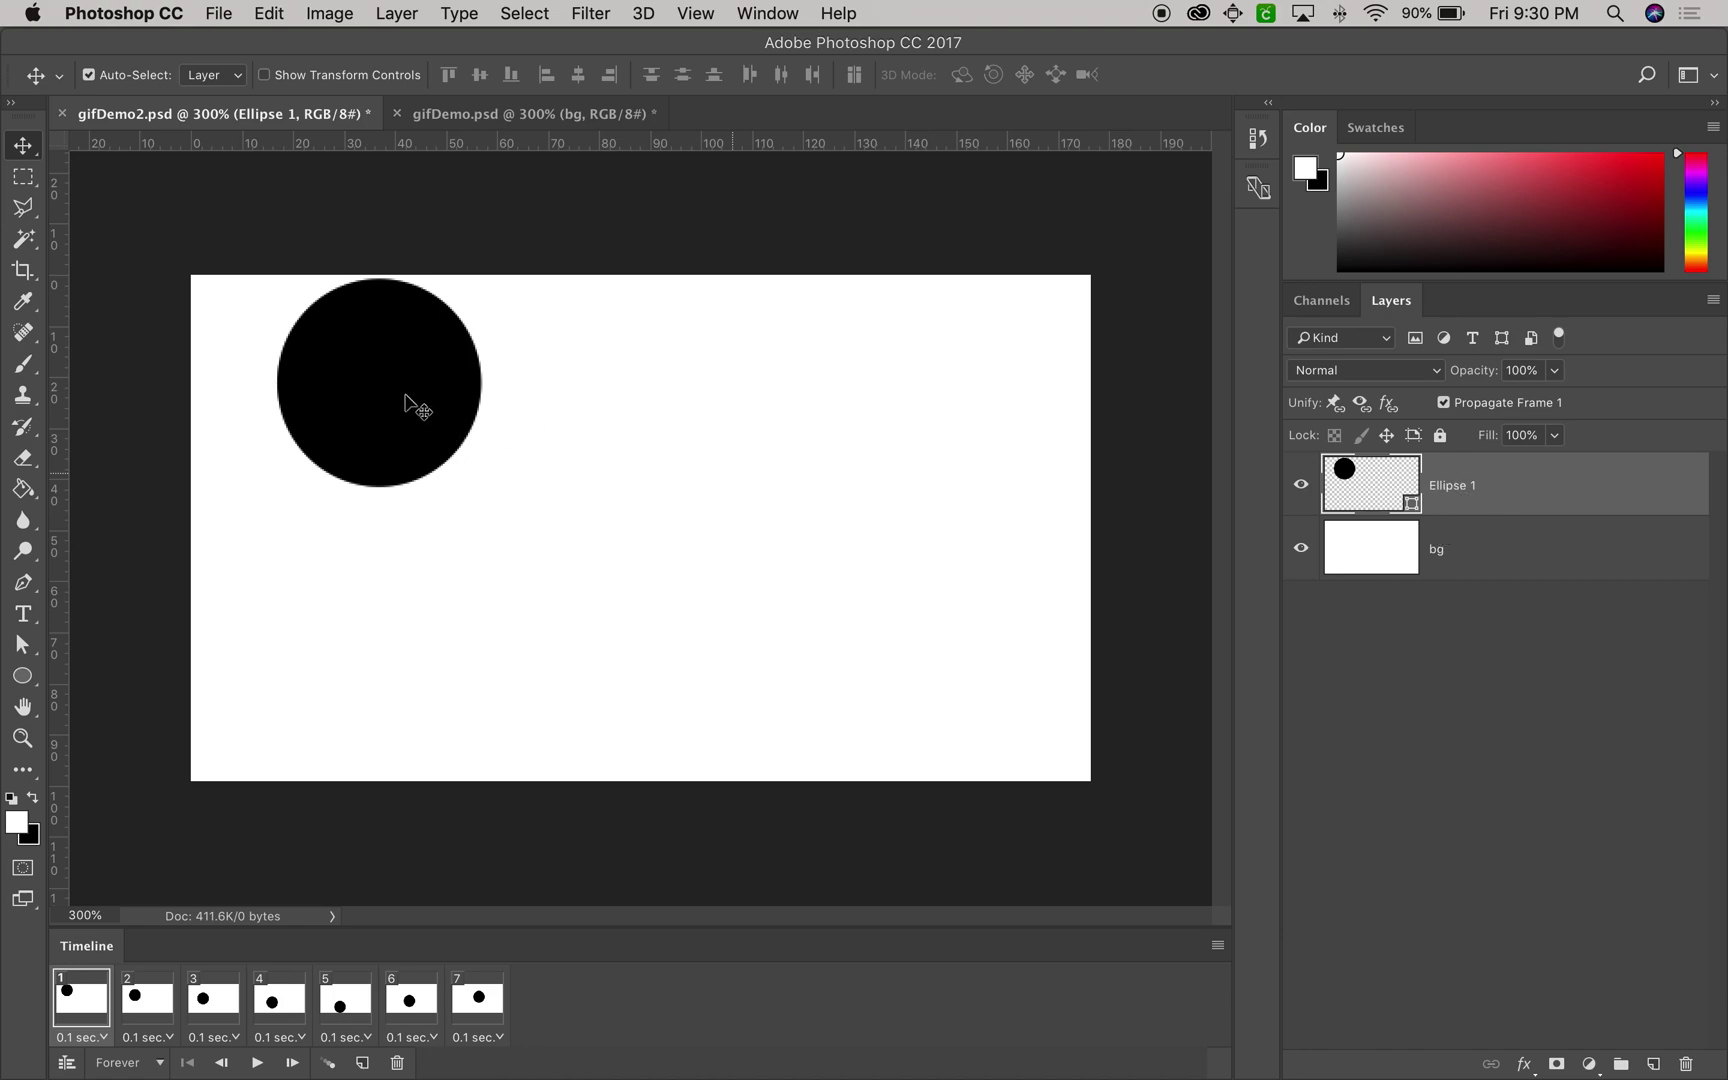
- Shift the circle slightly to the left in frame 2
left_click(152, 988)
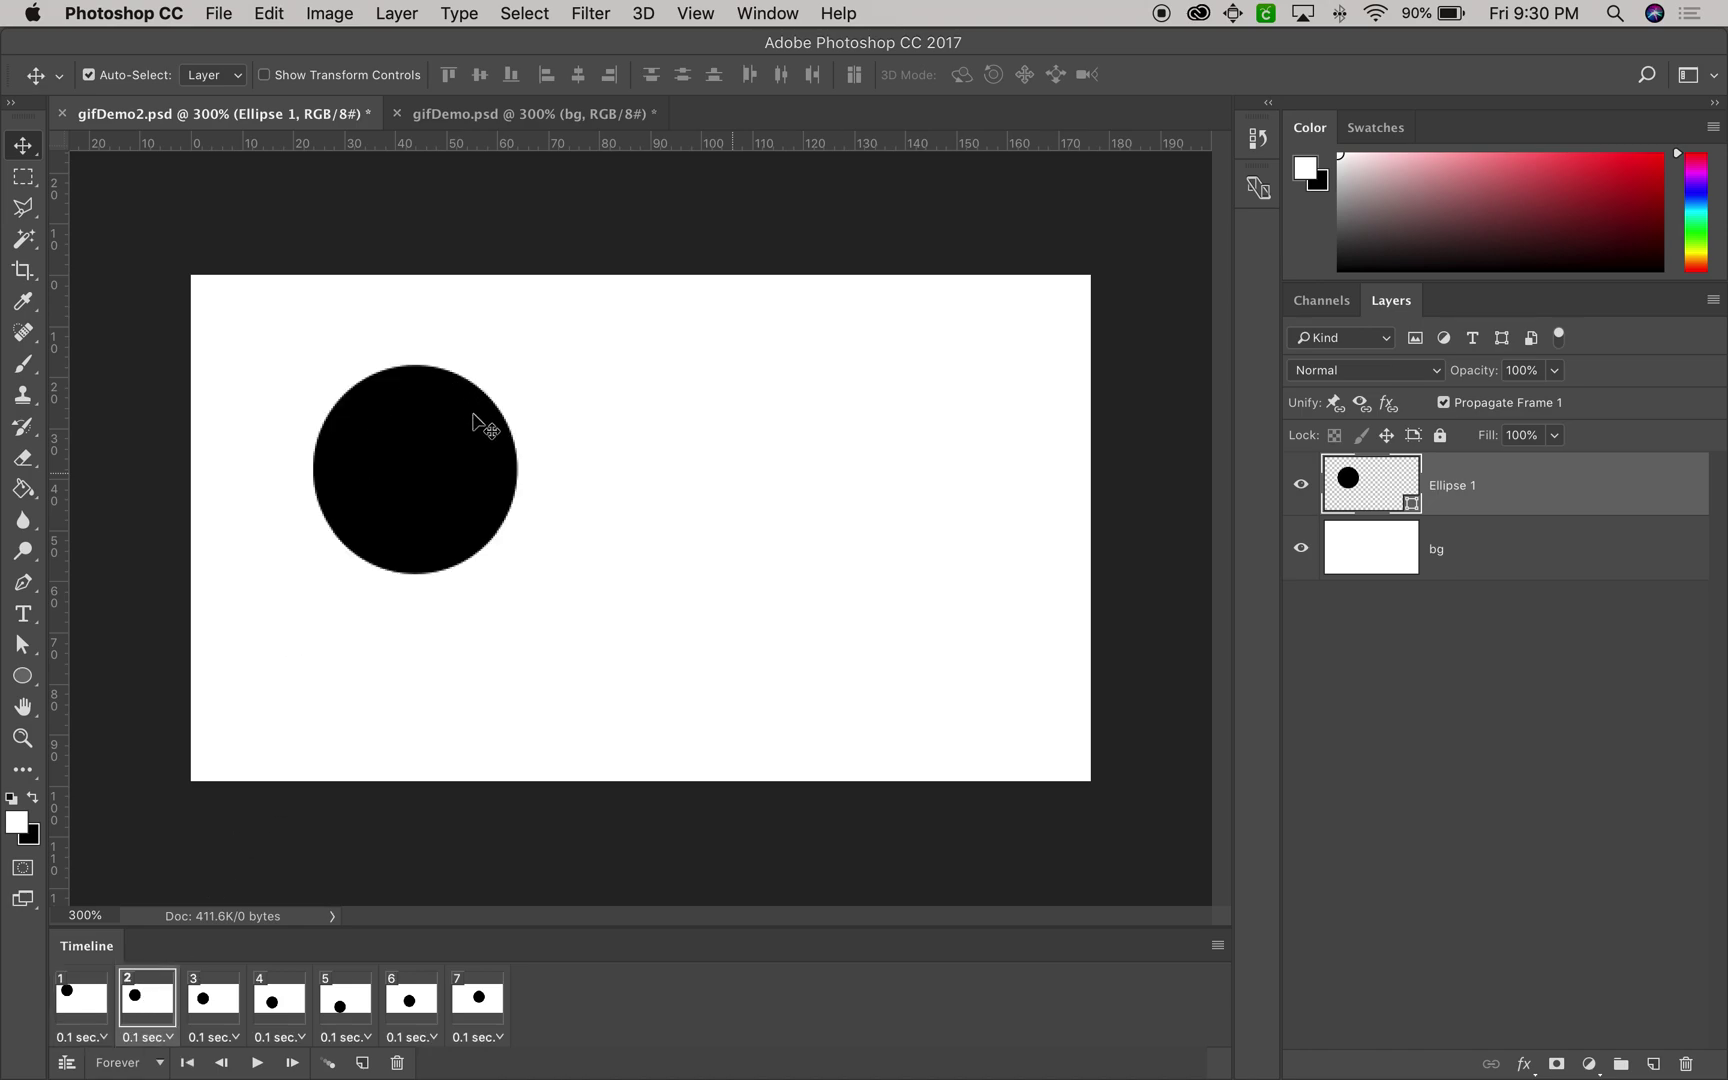
left_click_drag(447, 500, 401, 478)
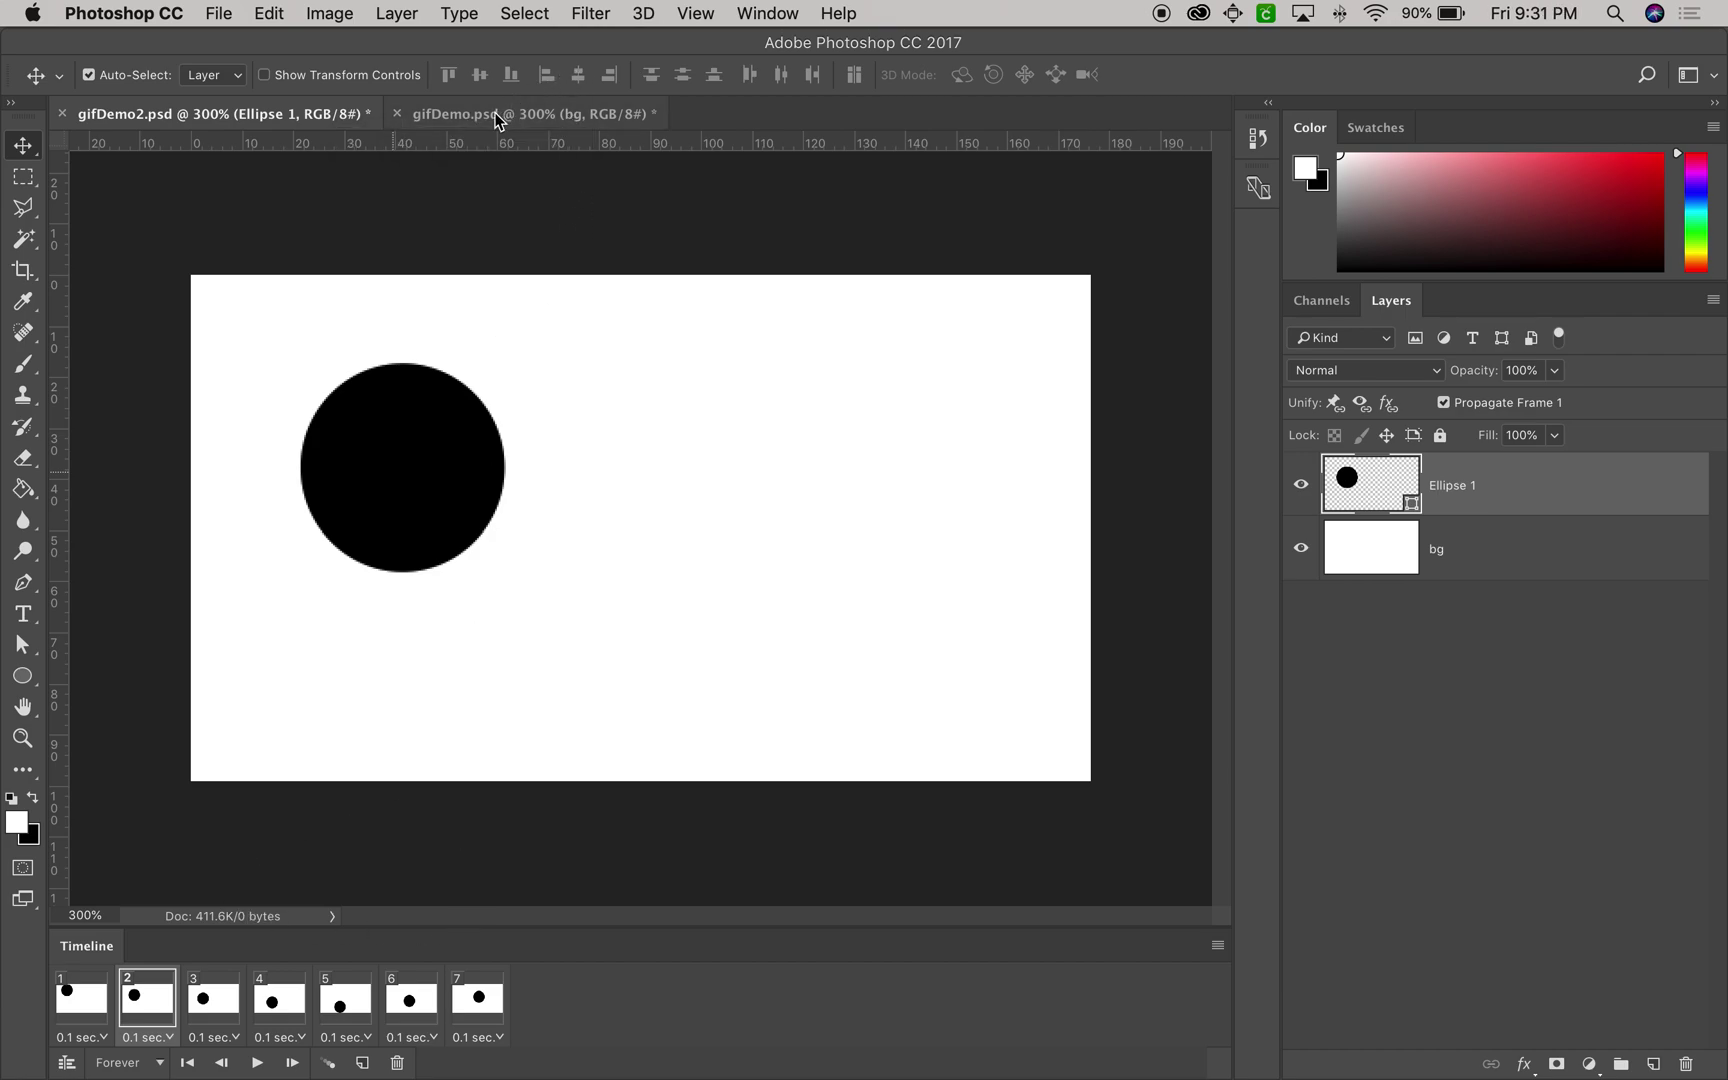
- Switch to the gifDemo.psd document and preview its dog head animation
left_click(496, 114)
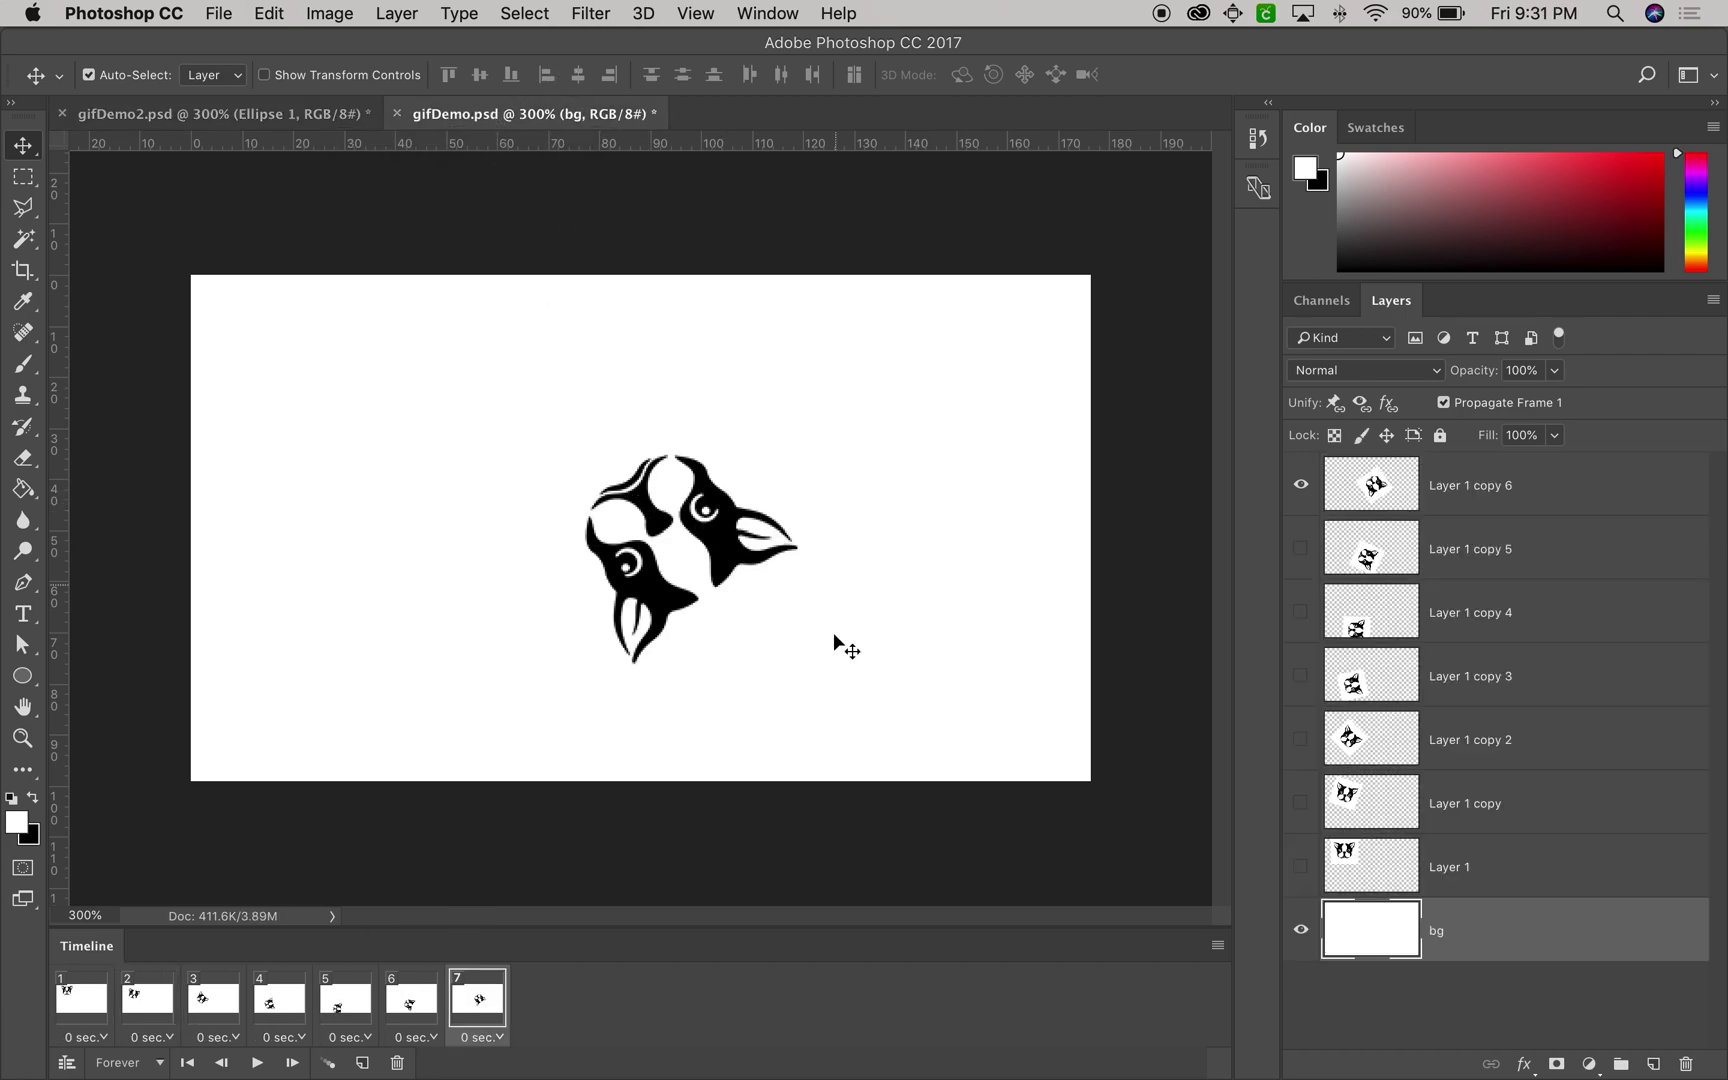
left_click(256, 1064)
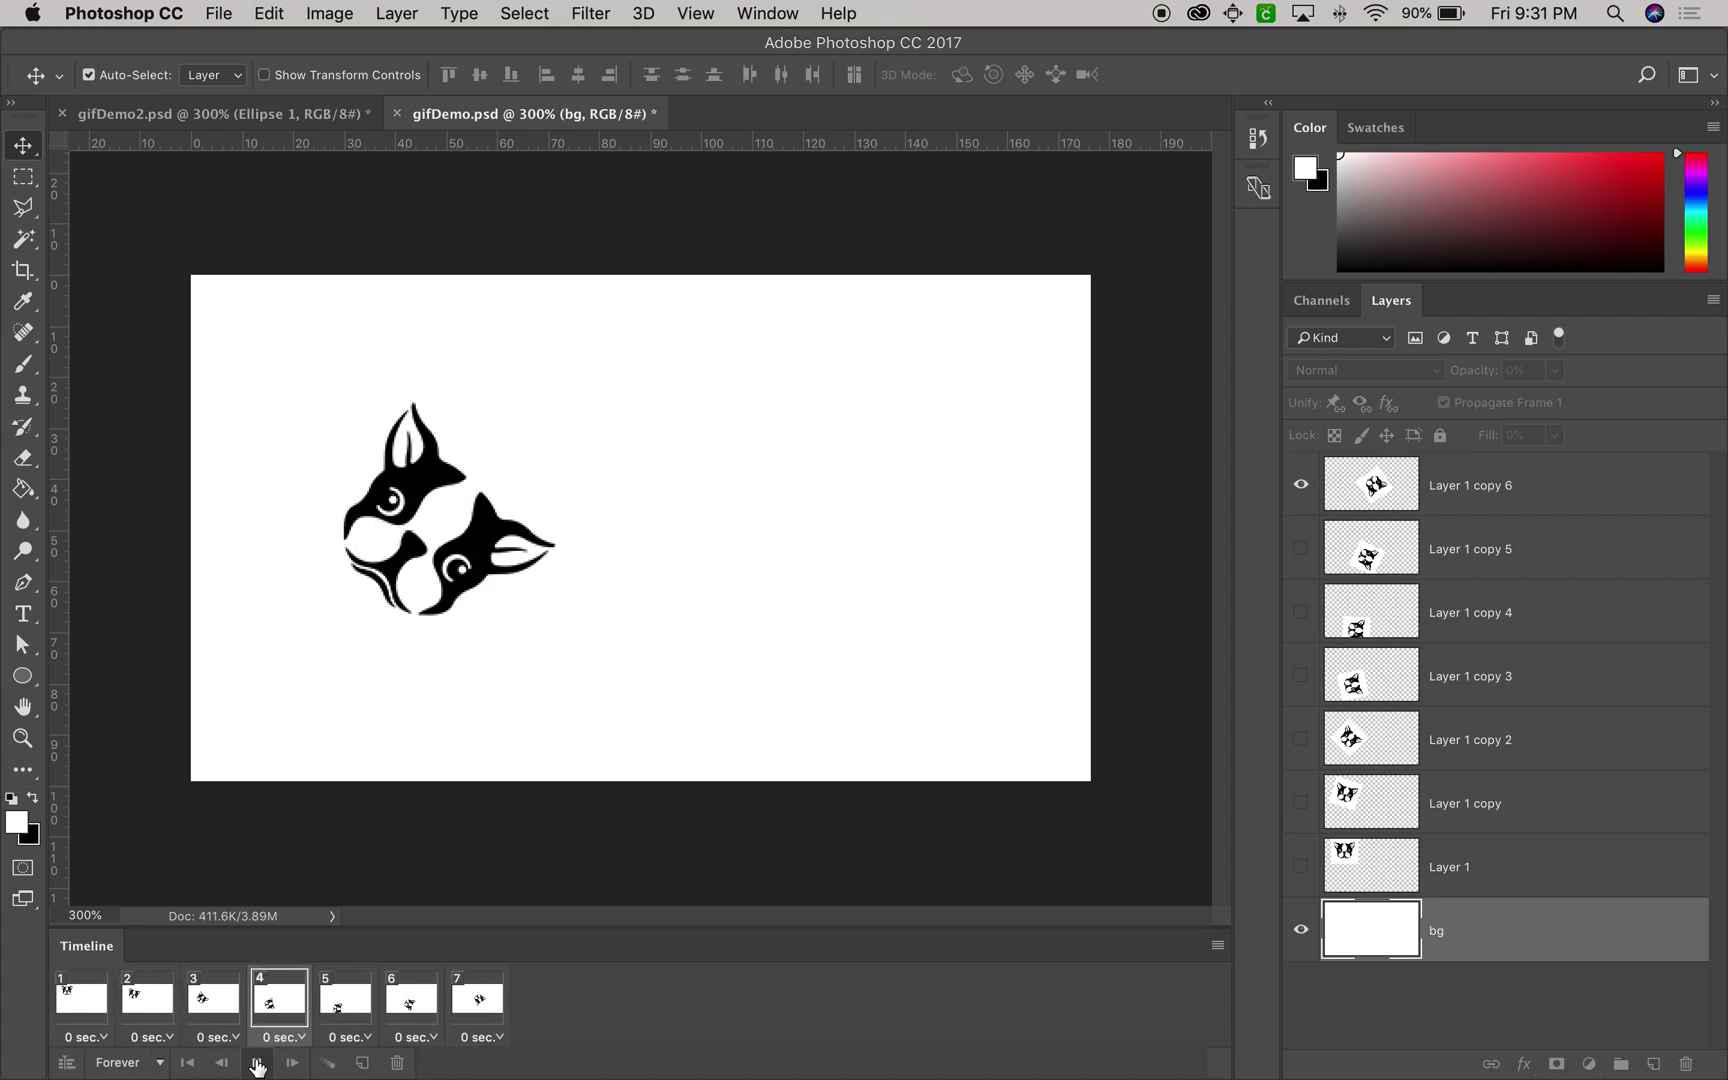
left_click(256, 1064)
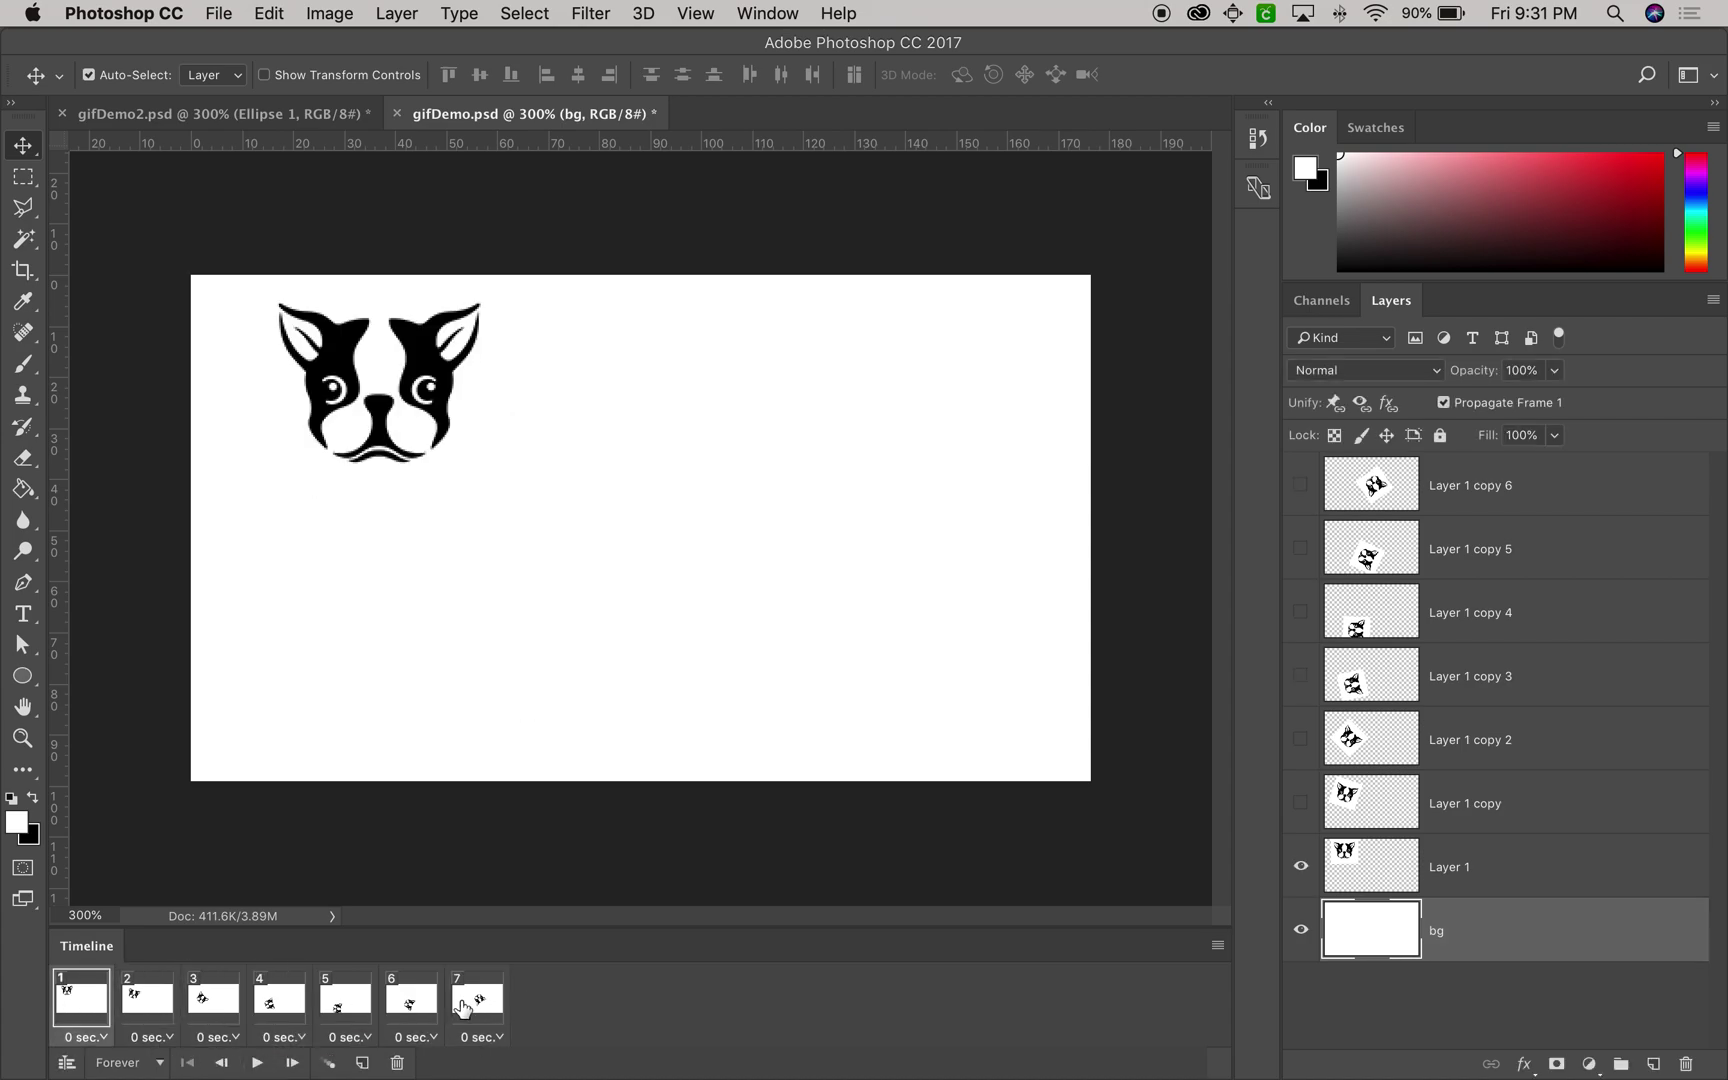
- Set the delay of all seven dog head frames to 0.1 seconds and preview the animation
left_click(493, 1038)
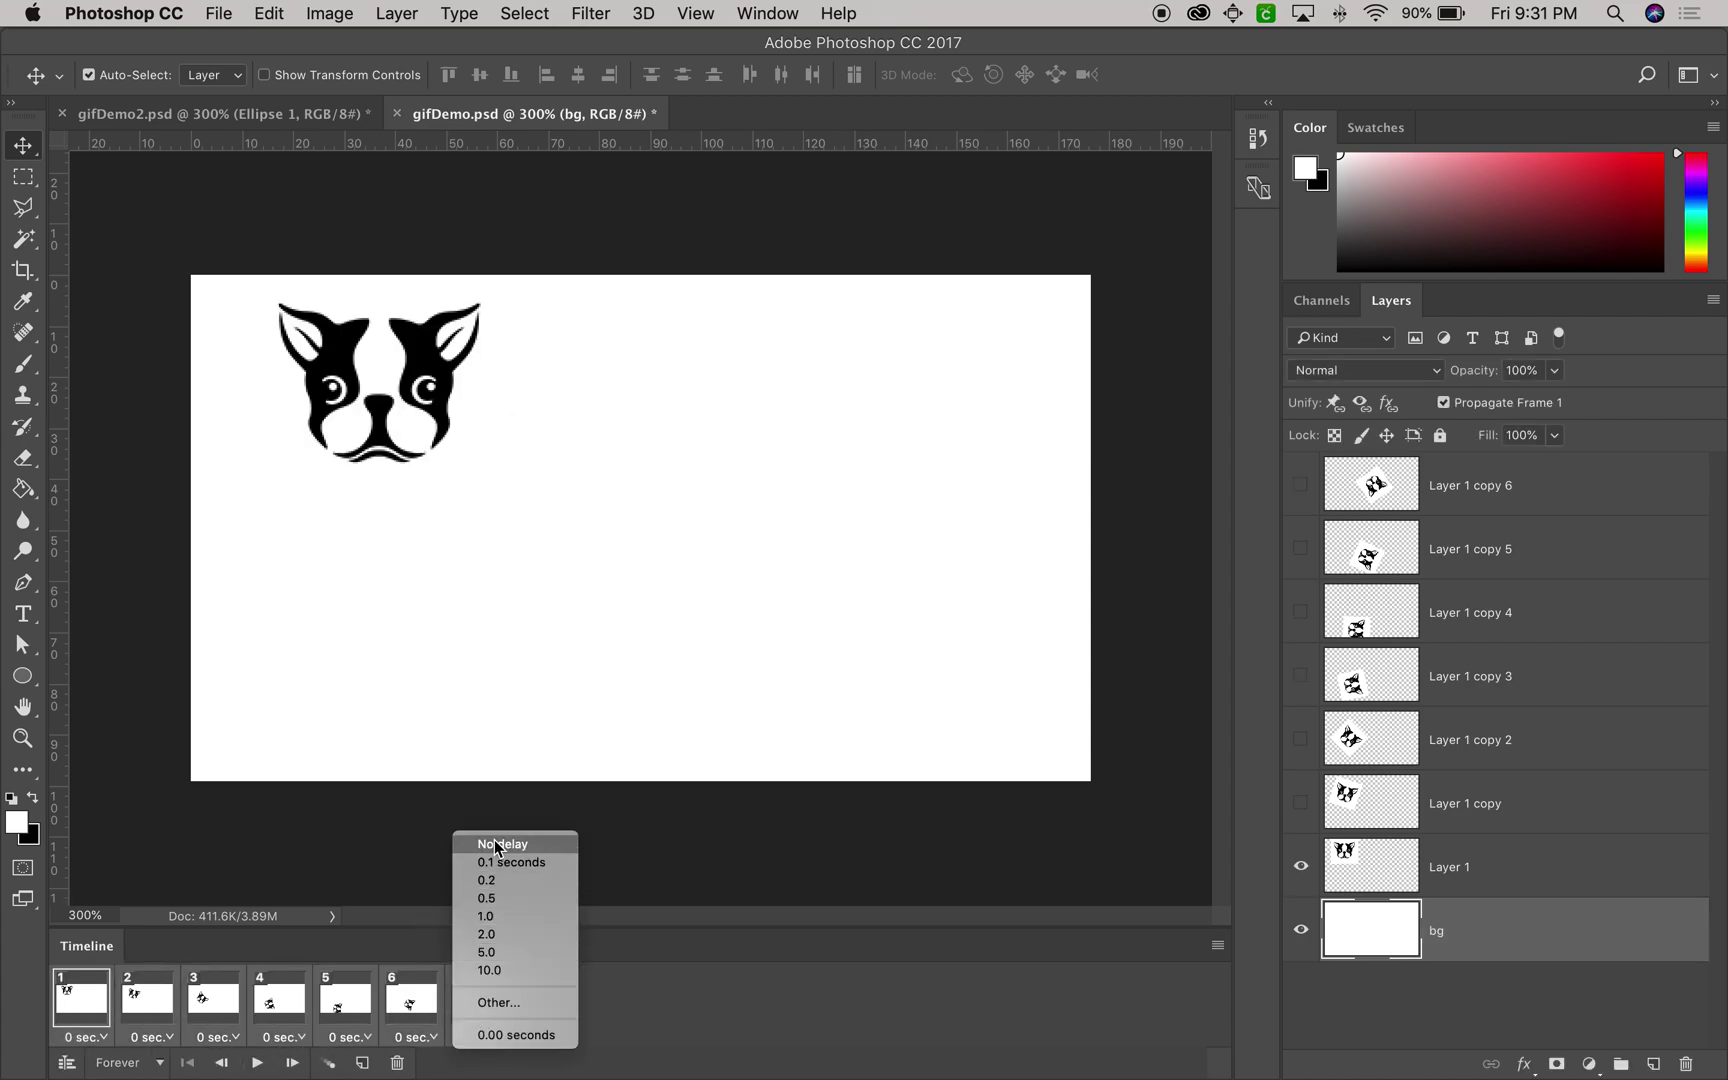
left_click(500, 864)
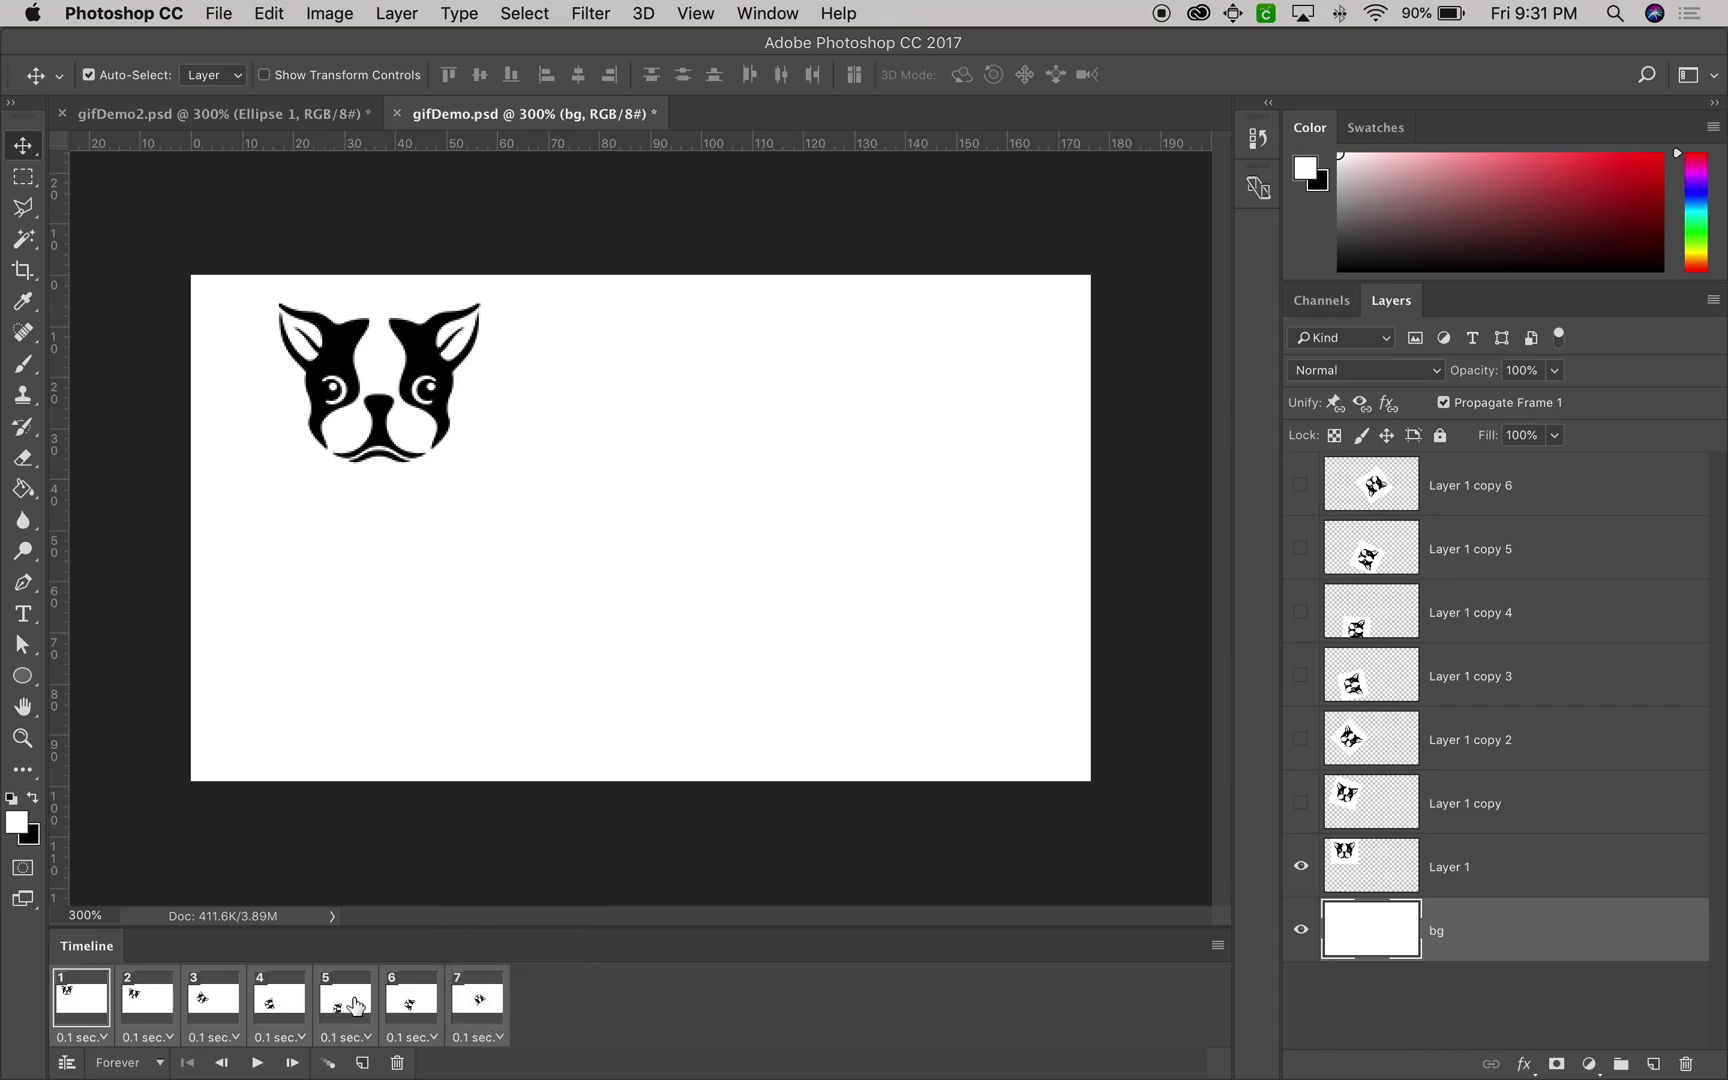
left_click(258, 1066)
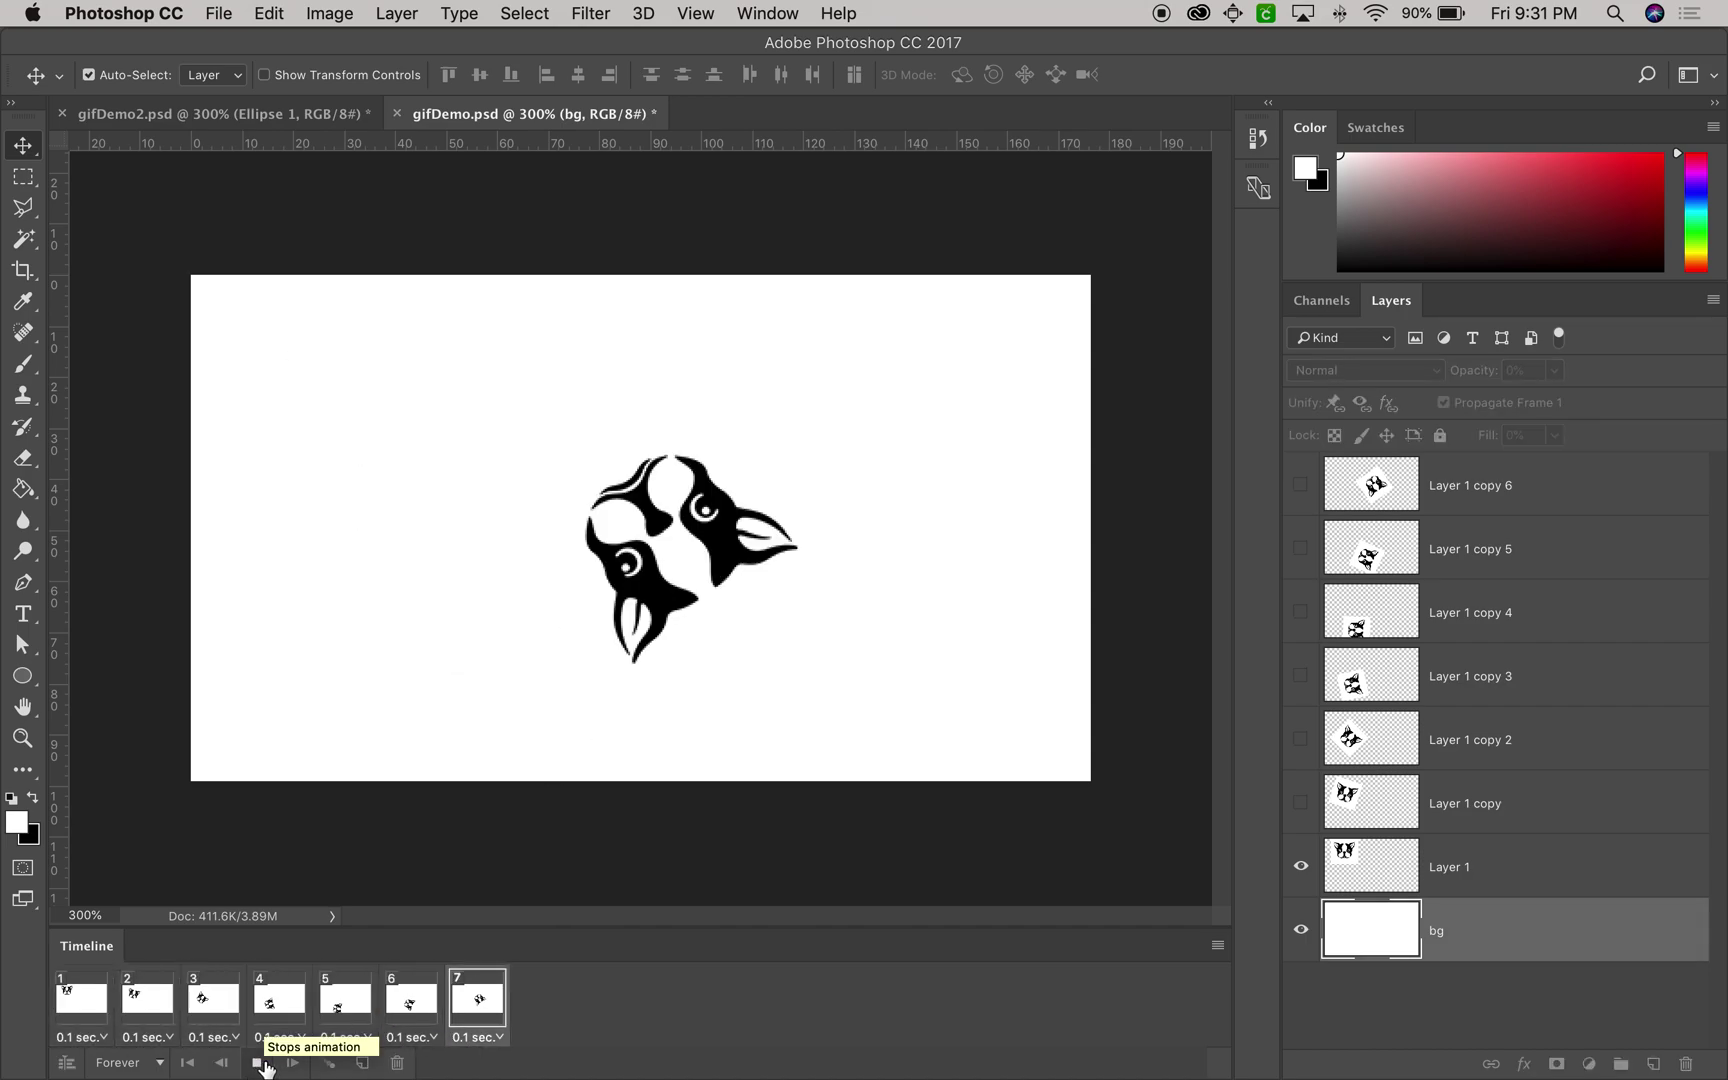
left_click(258, 1063)
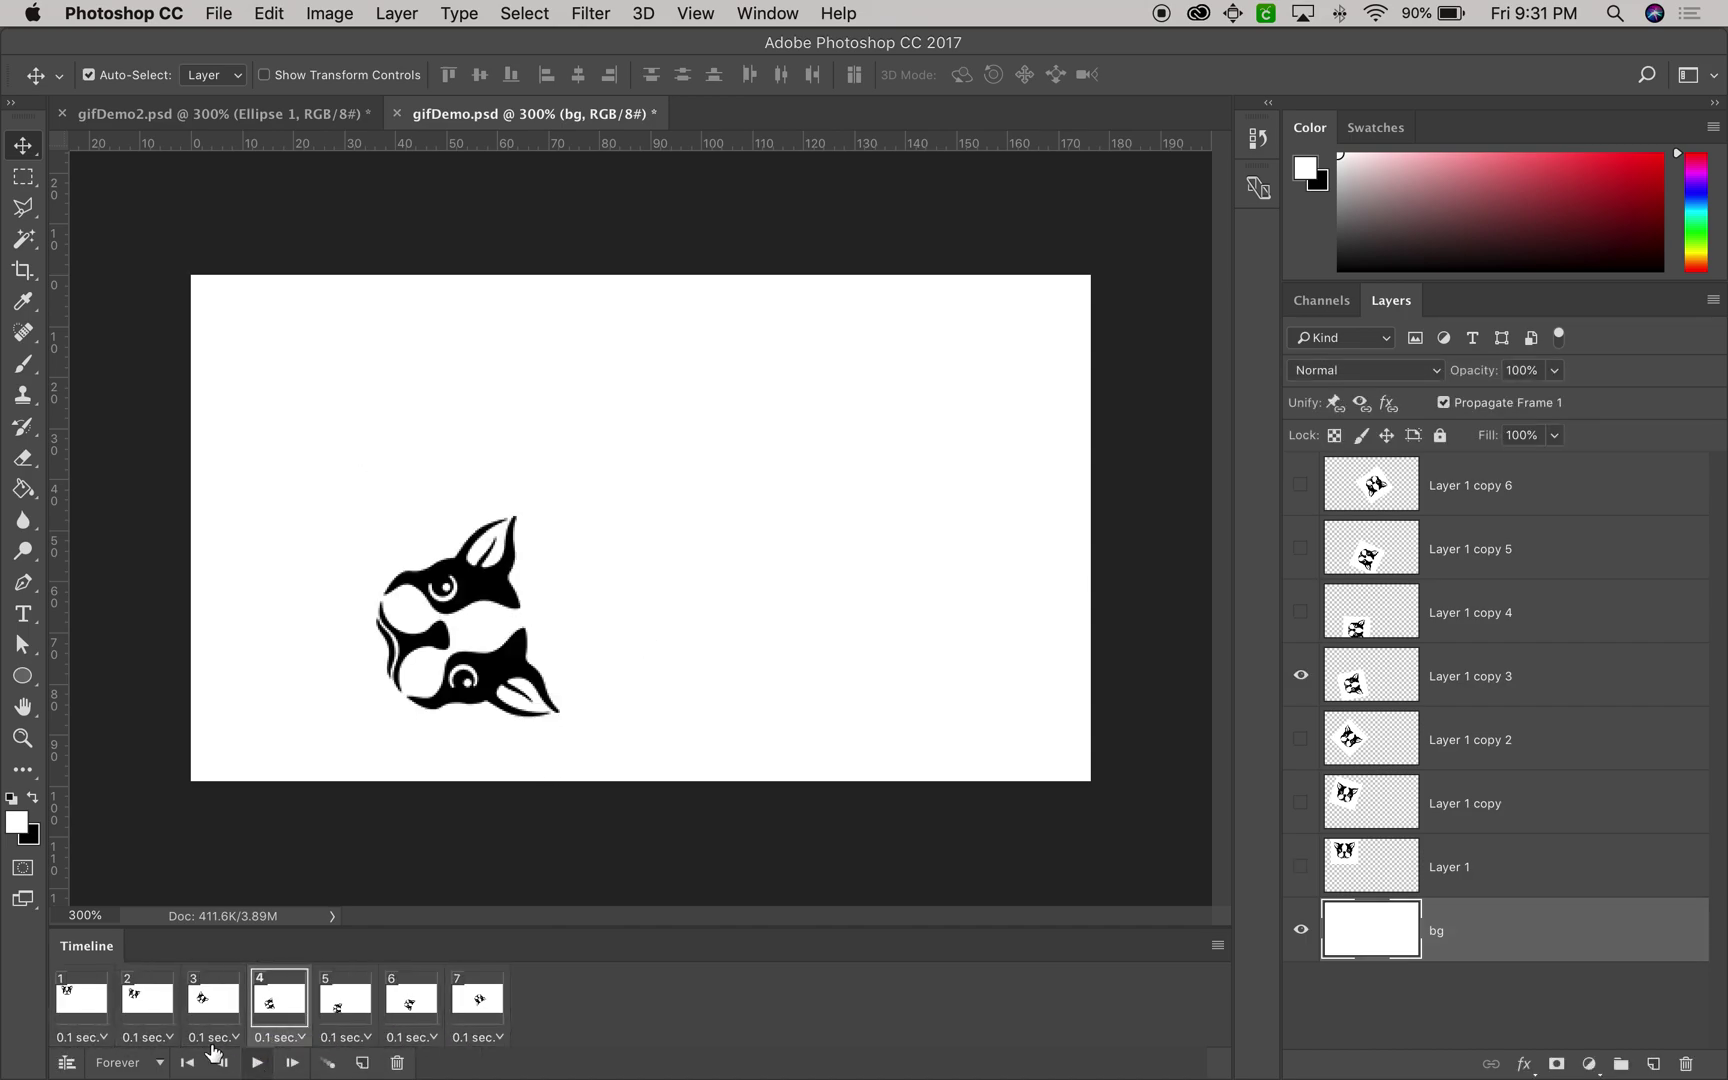
- Delete frames 2 to 7 of the dog head animation, keeping only the first frame
left_click(148, 1020)
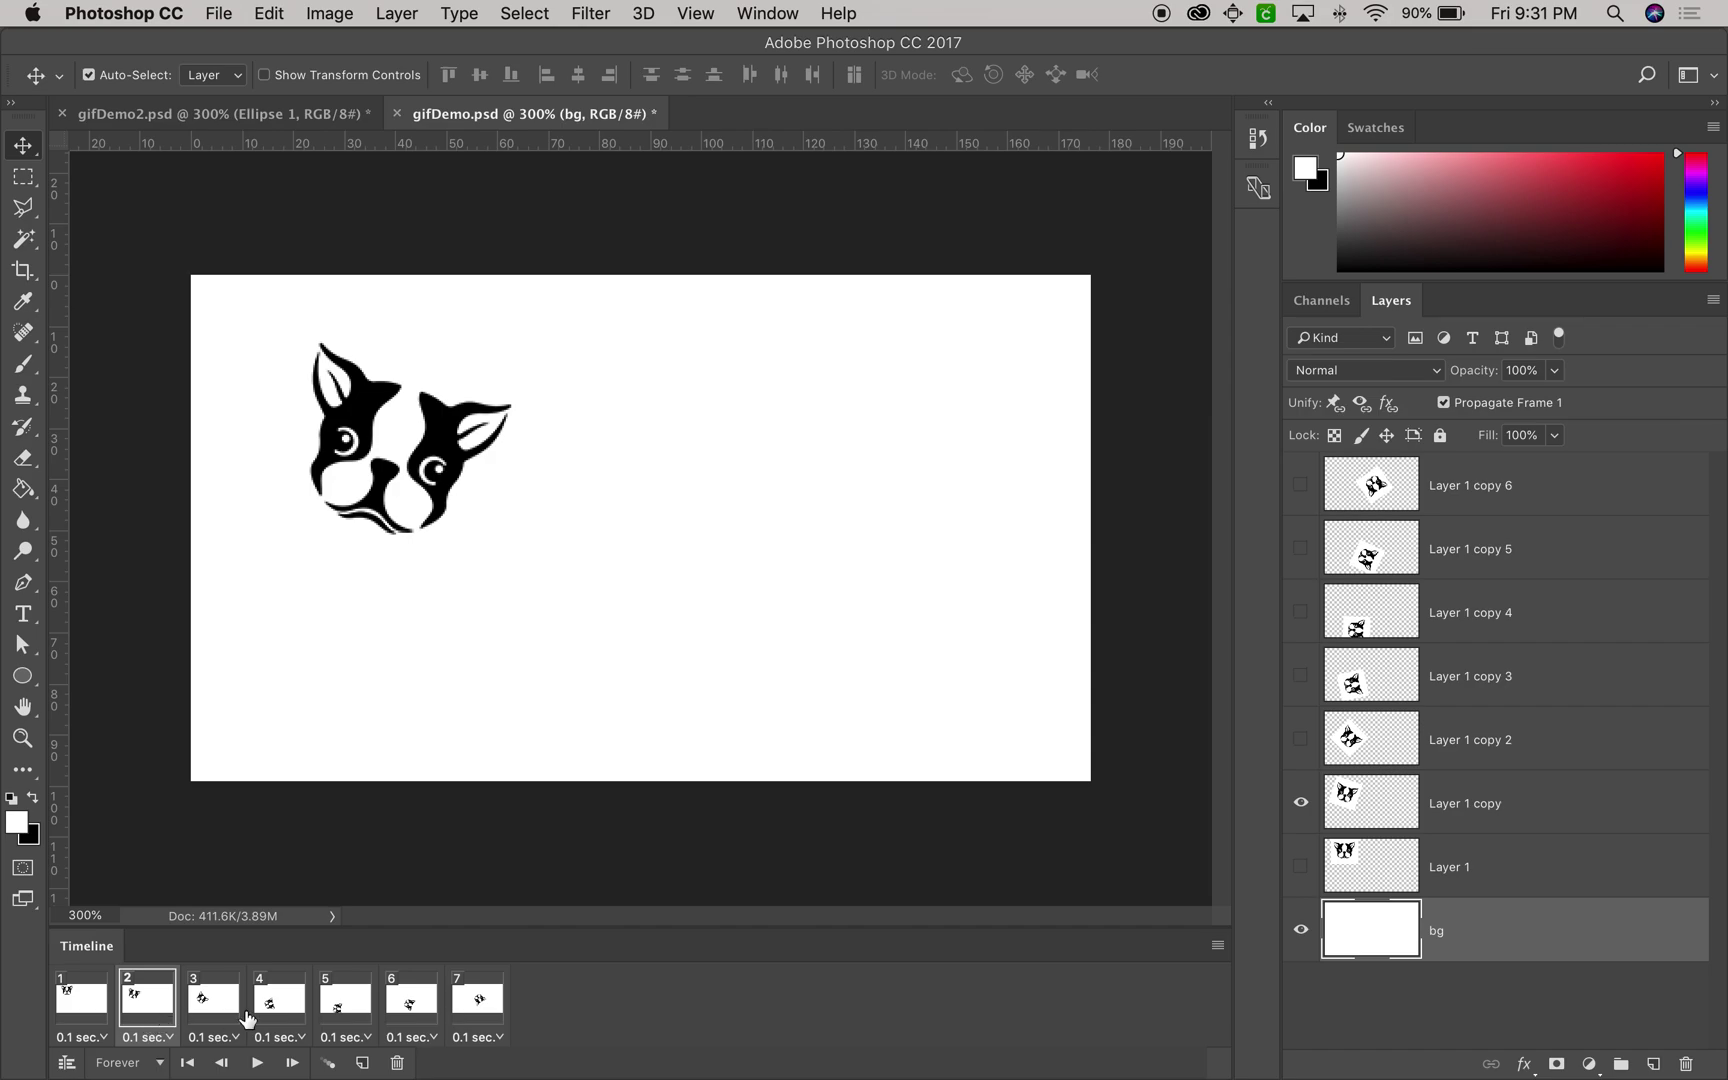
left_click(490, 1025, "shift")
left_click_drag(490, 1025, 397, 1063)
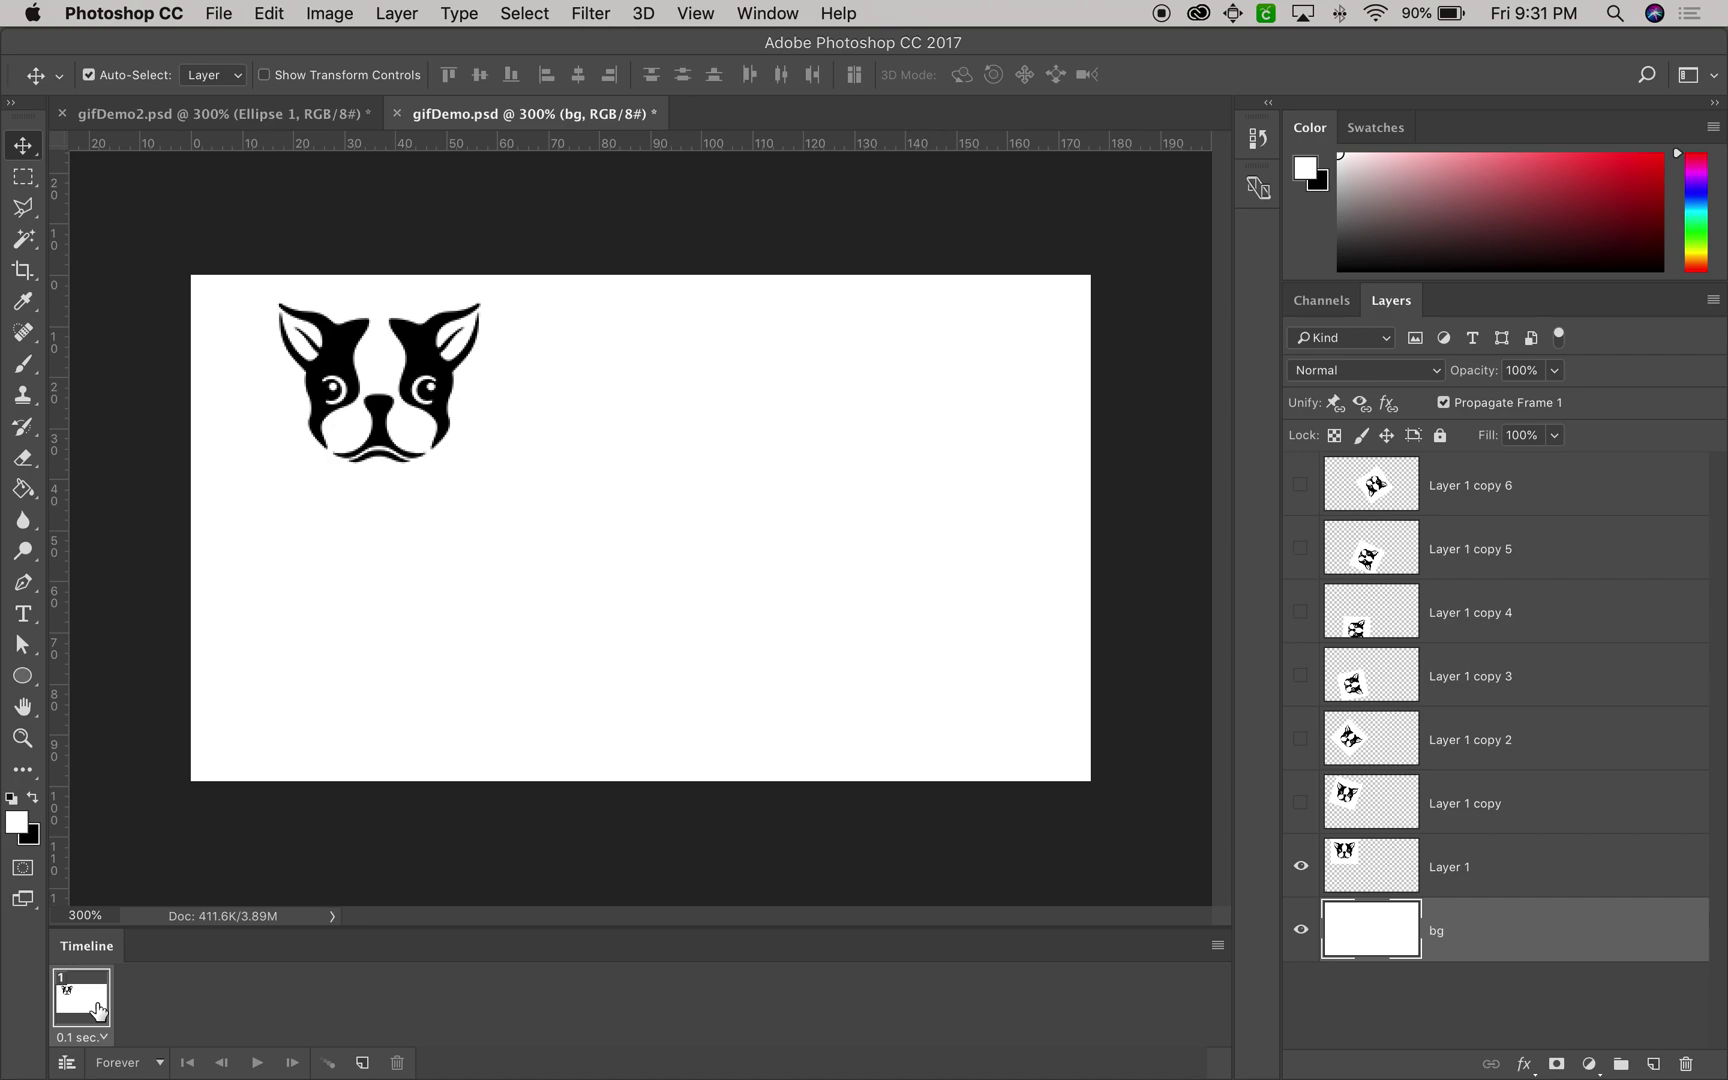
- Delete the layers from Layer 1 copy through Layer 1 copy 6 and make one fresh duplicate of Layer 1
left_click(1535, 805)
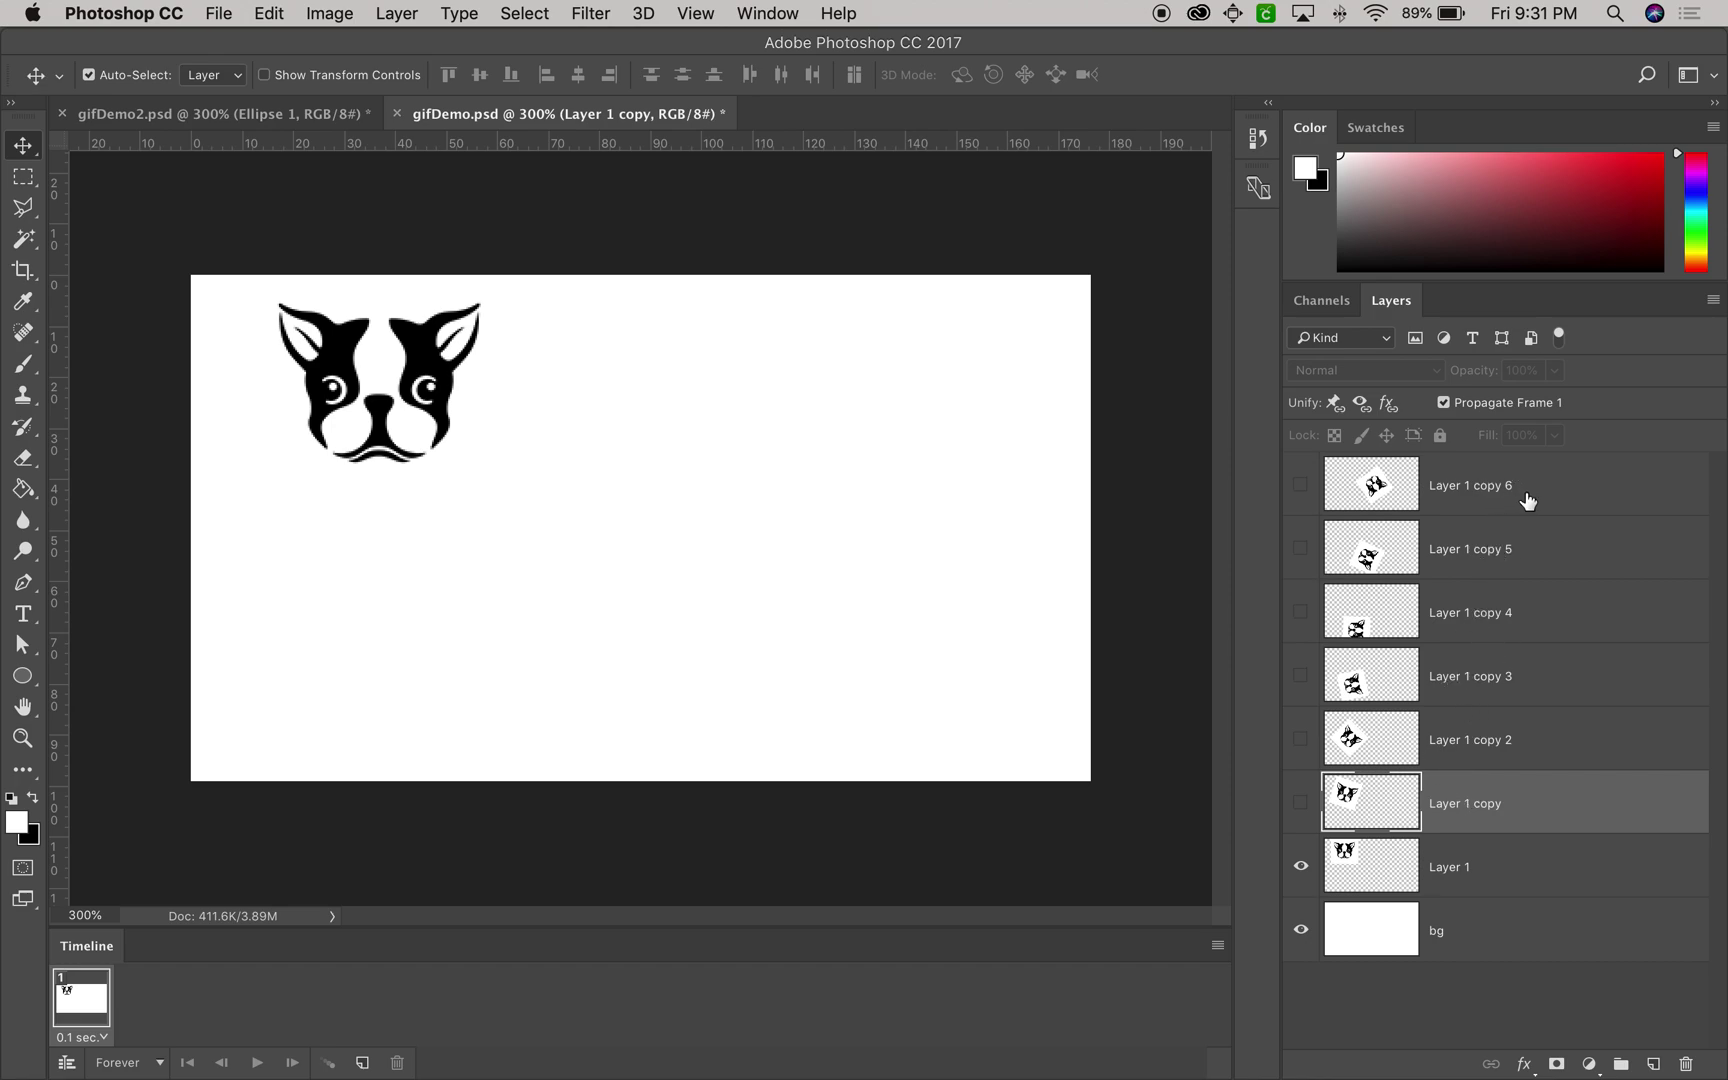
left_click(1557, 497, "shift")
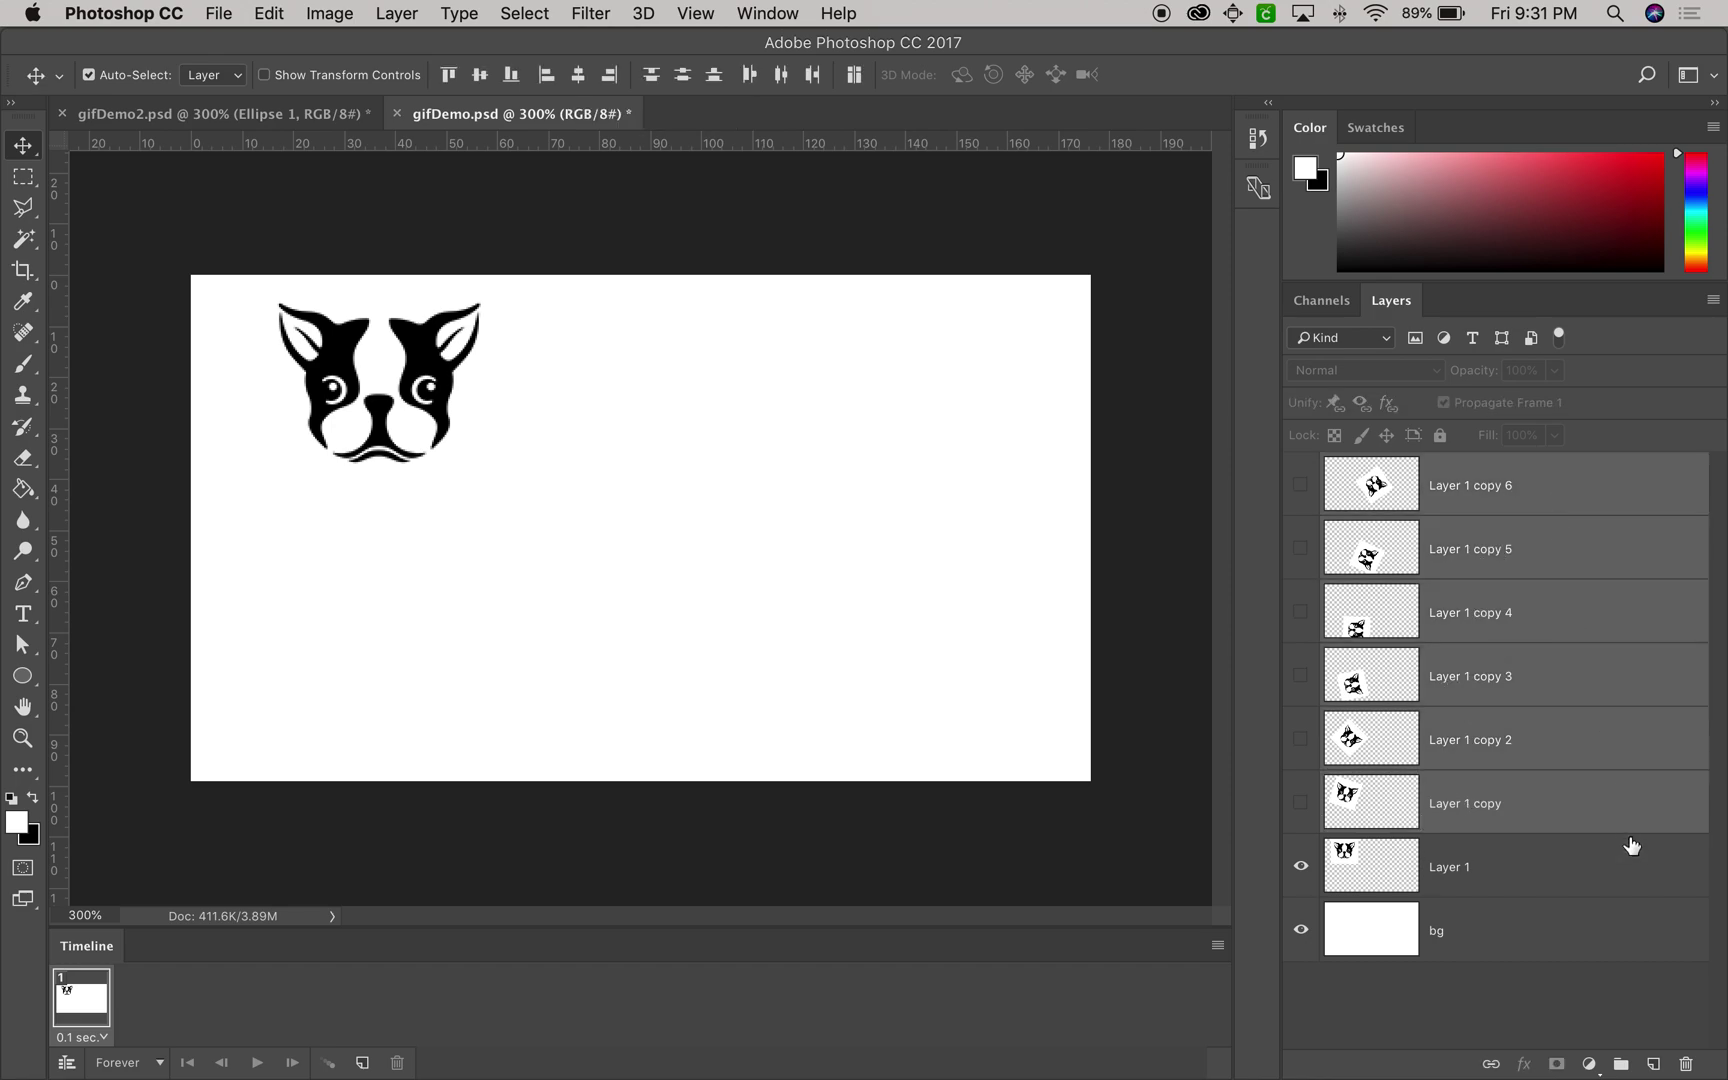
left_click_drag(1620, 810, 1655, 1062)
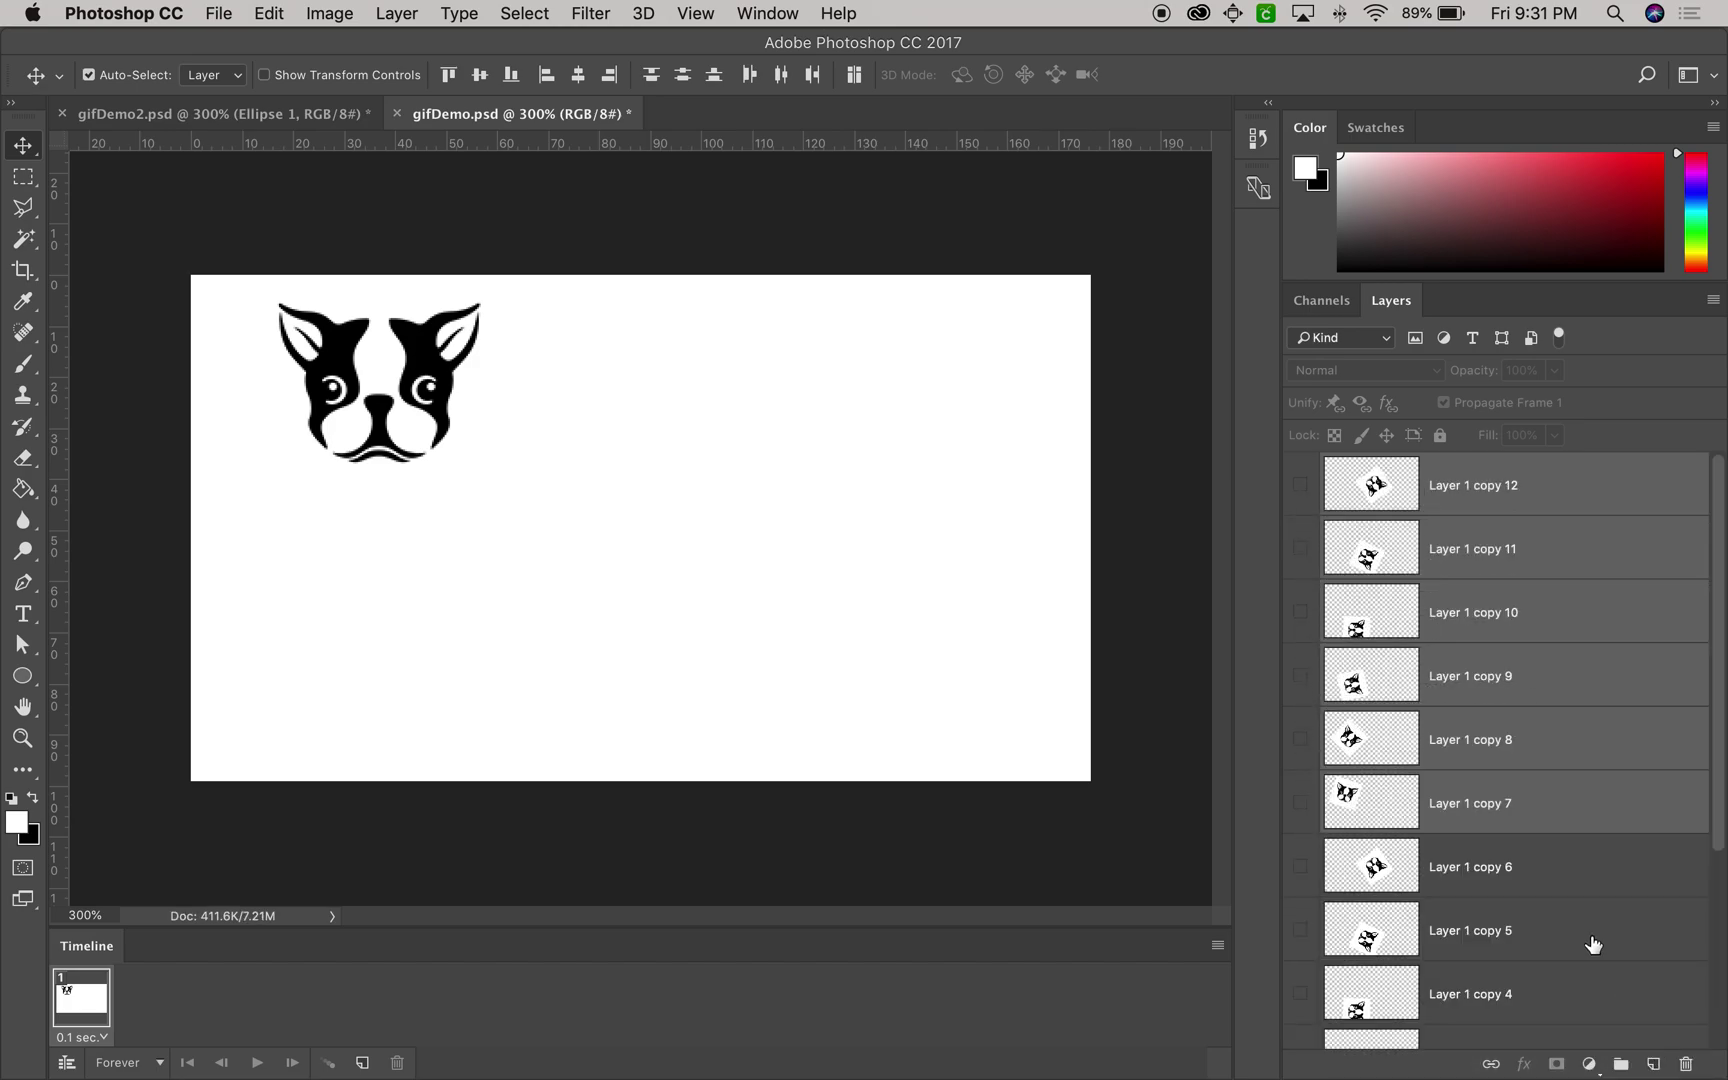
key("super+z")
left_click_drag(1605, 818, 1686, 1063)
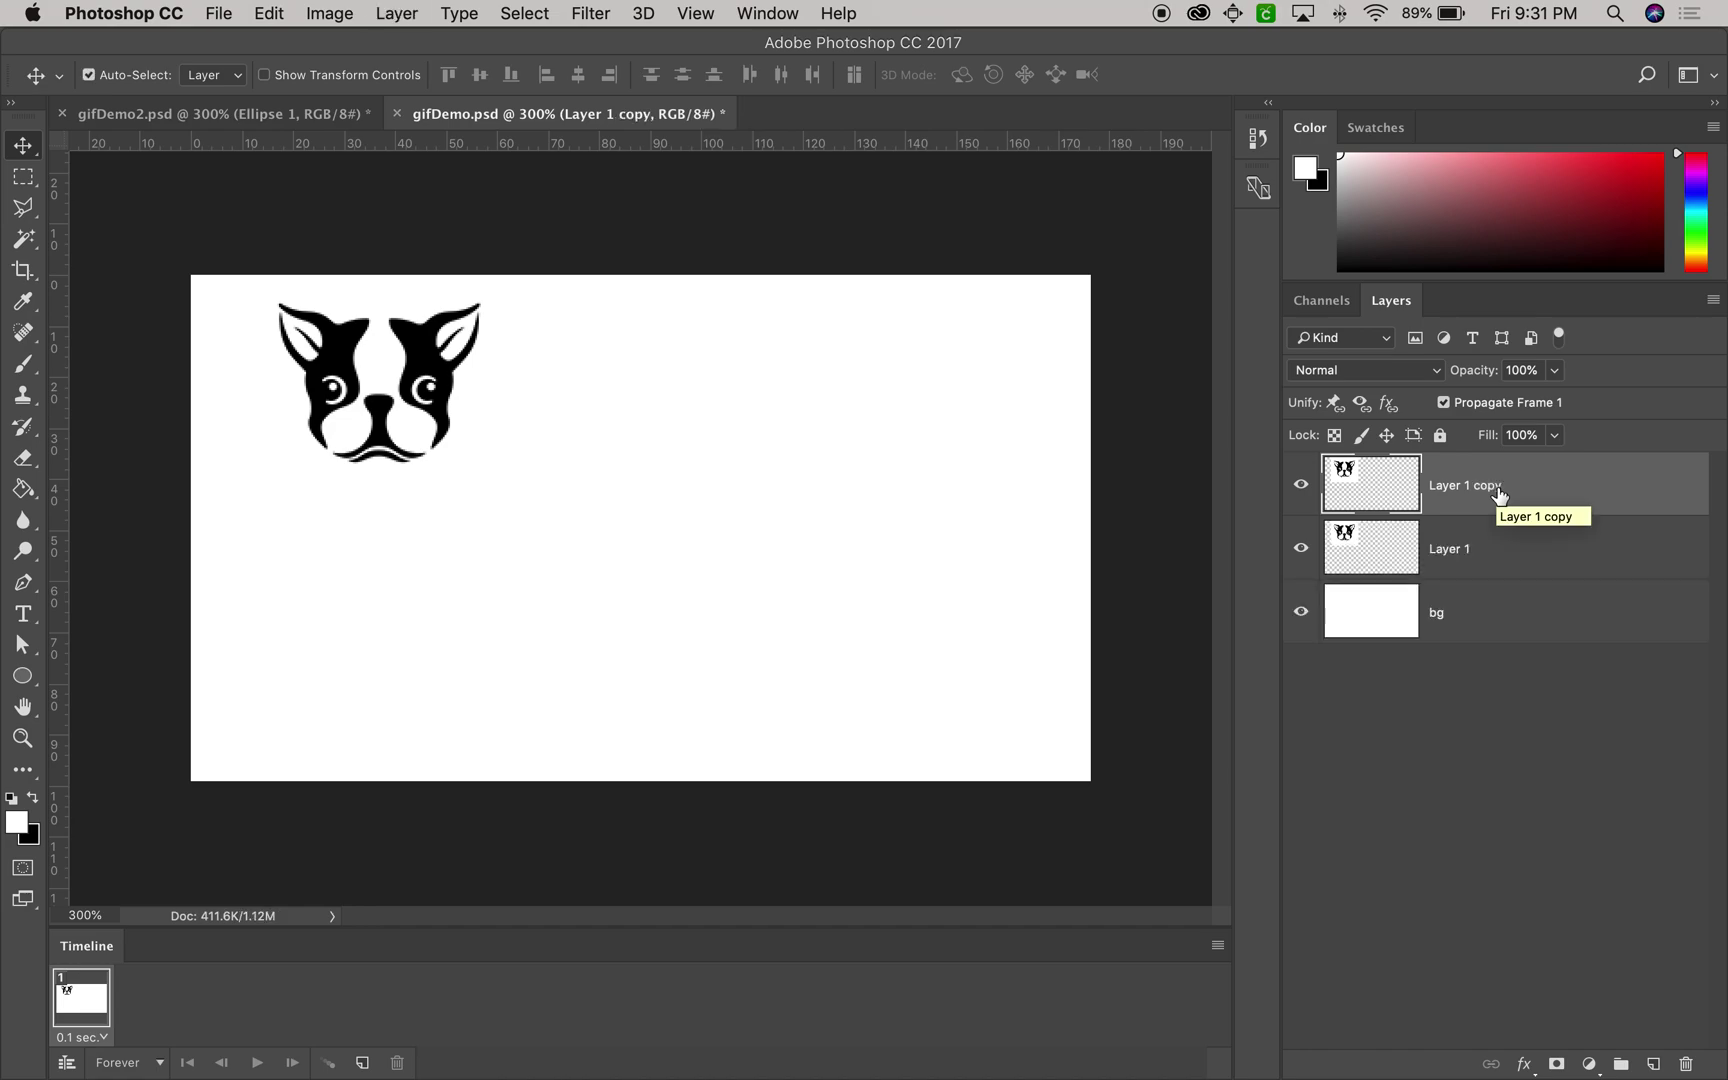
- Move the duplicated dog head down and right to about X 133 px, Y 102 px and rotate it about 20° clockwise
left_click_drag(386, 401, 436, 478)
key("super")
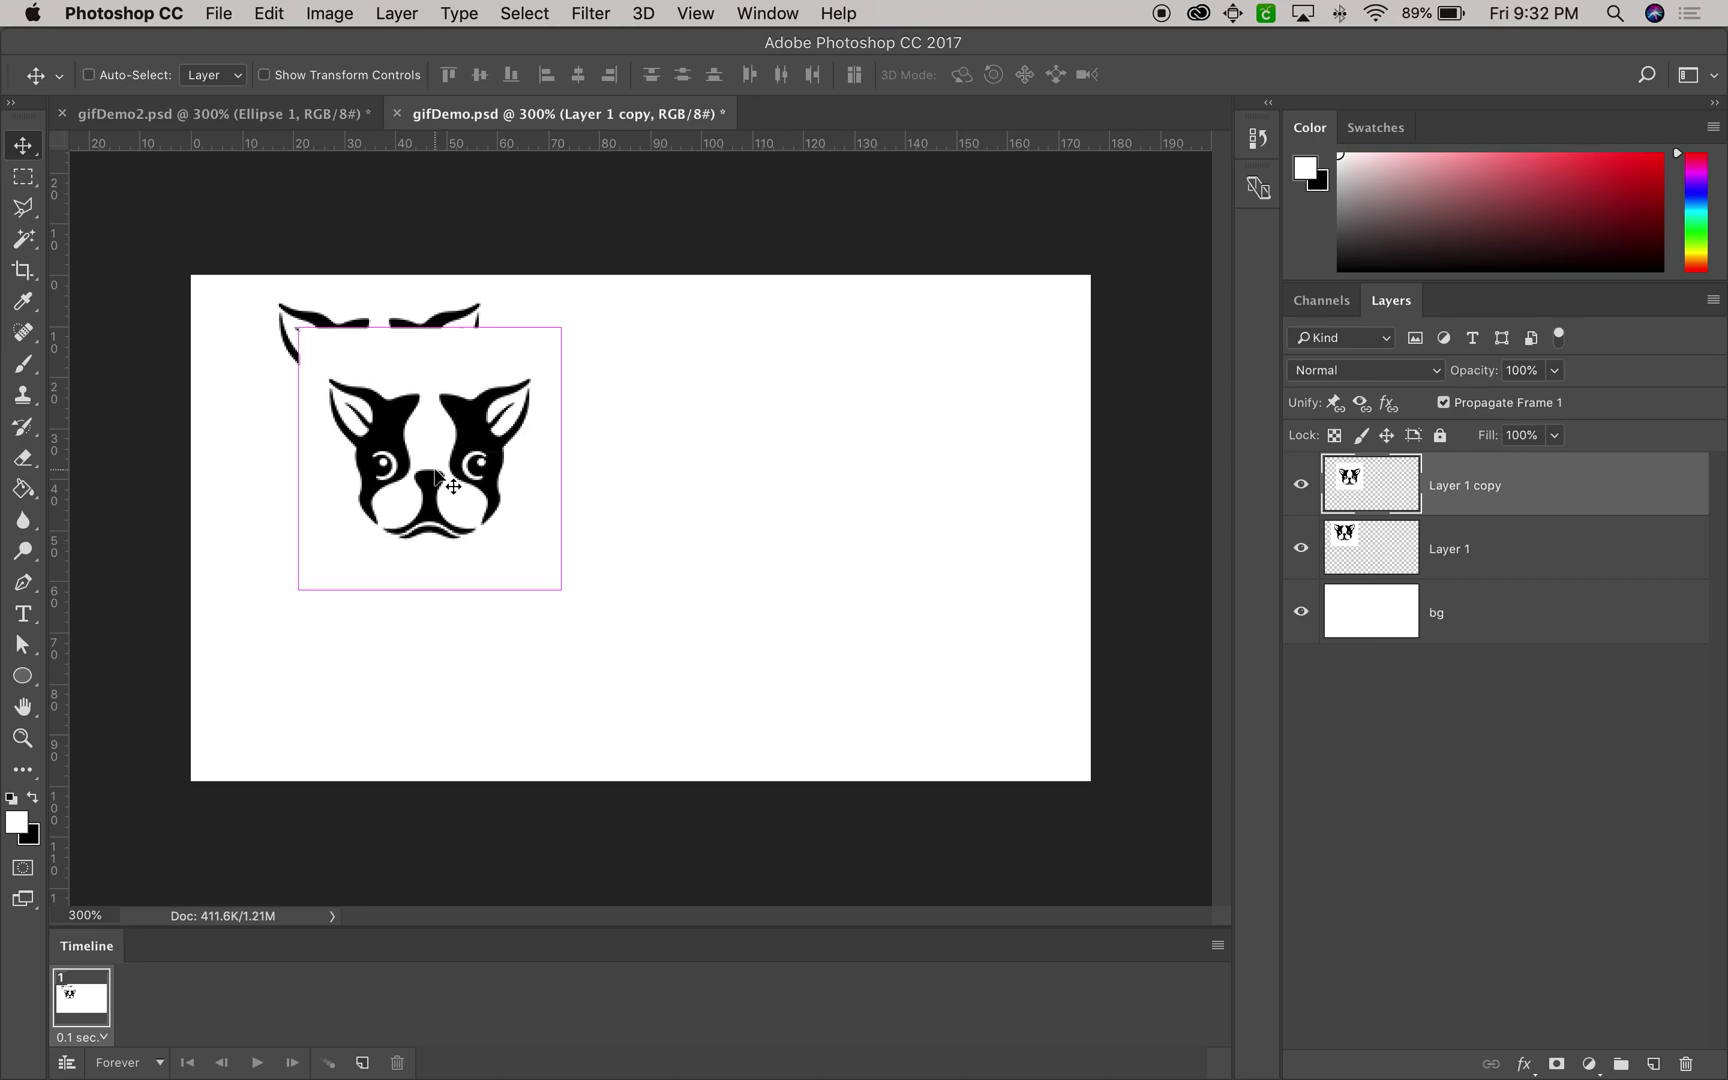
key("super+t")
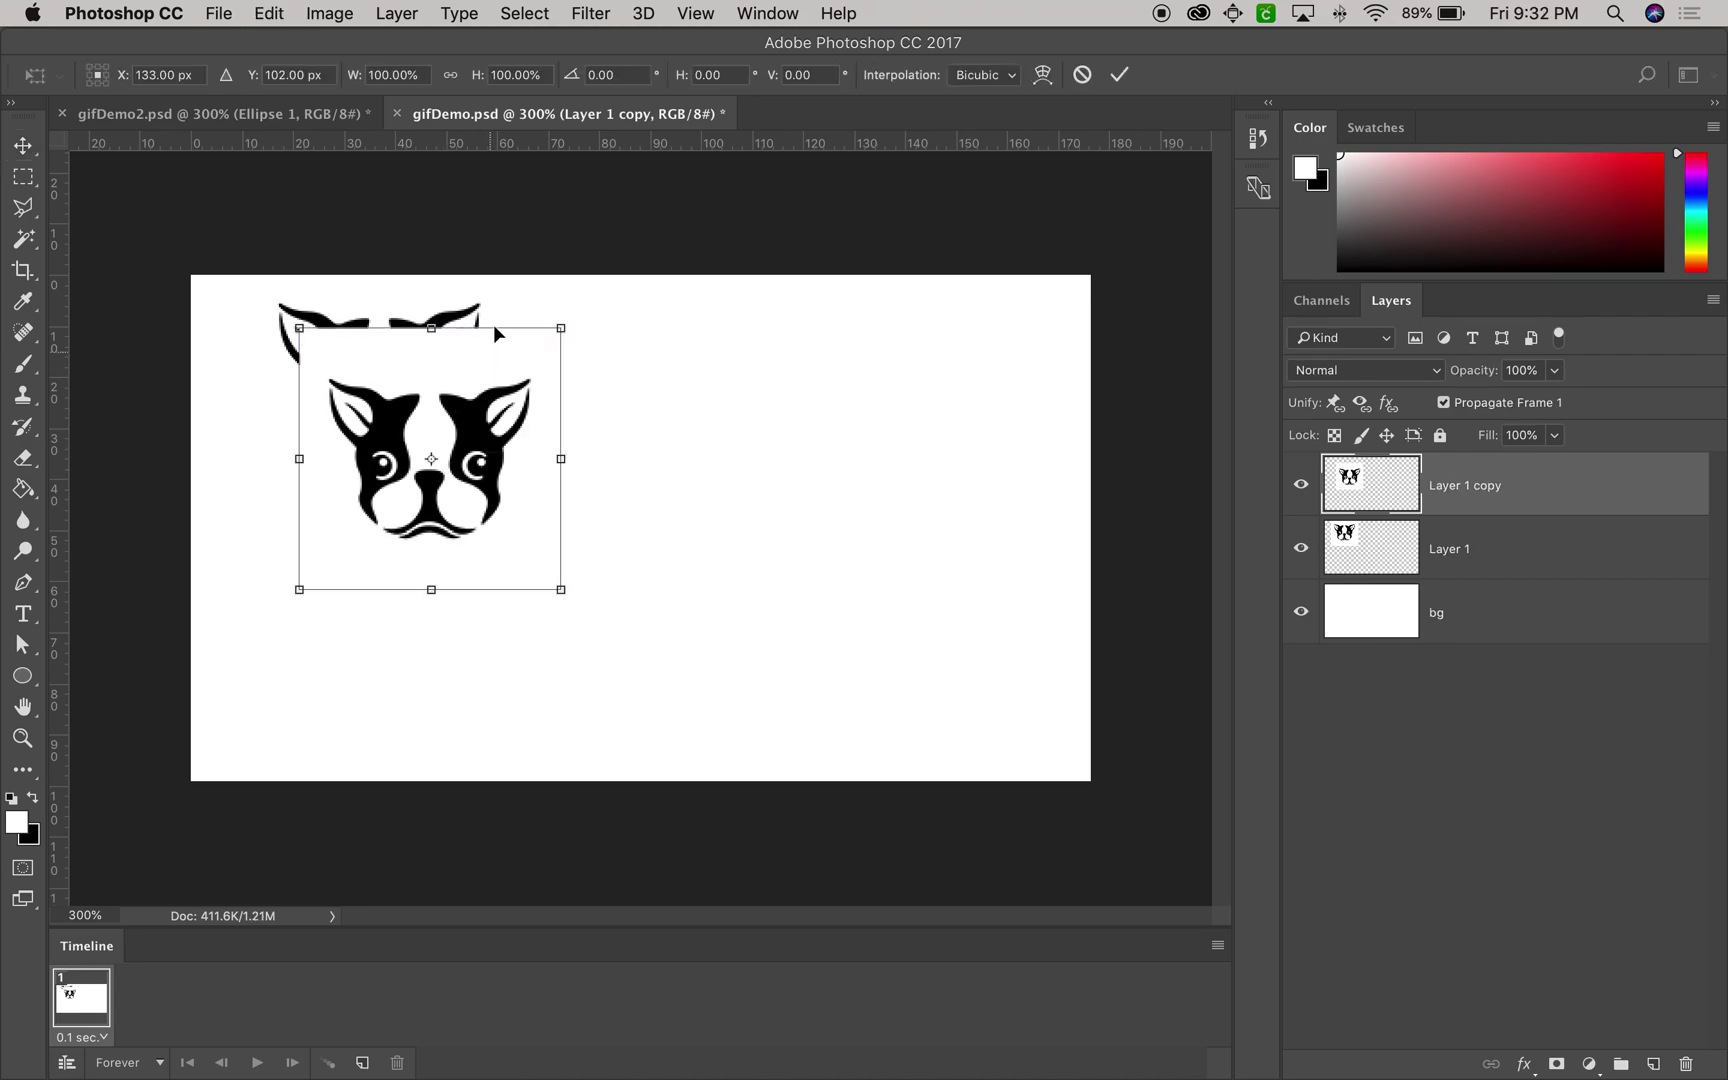
left_click_drag(586, 316, 611, 381)
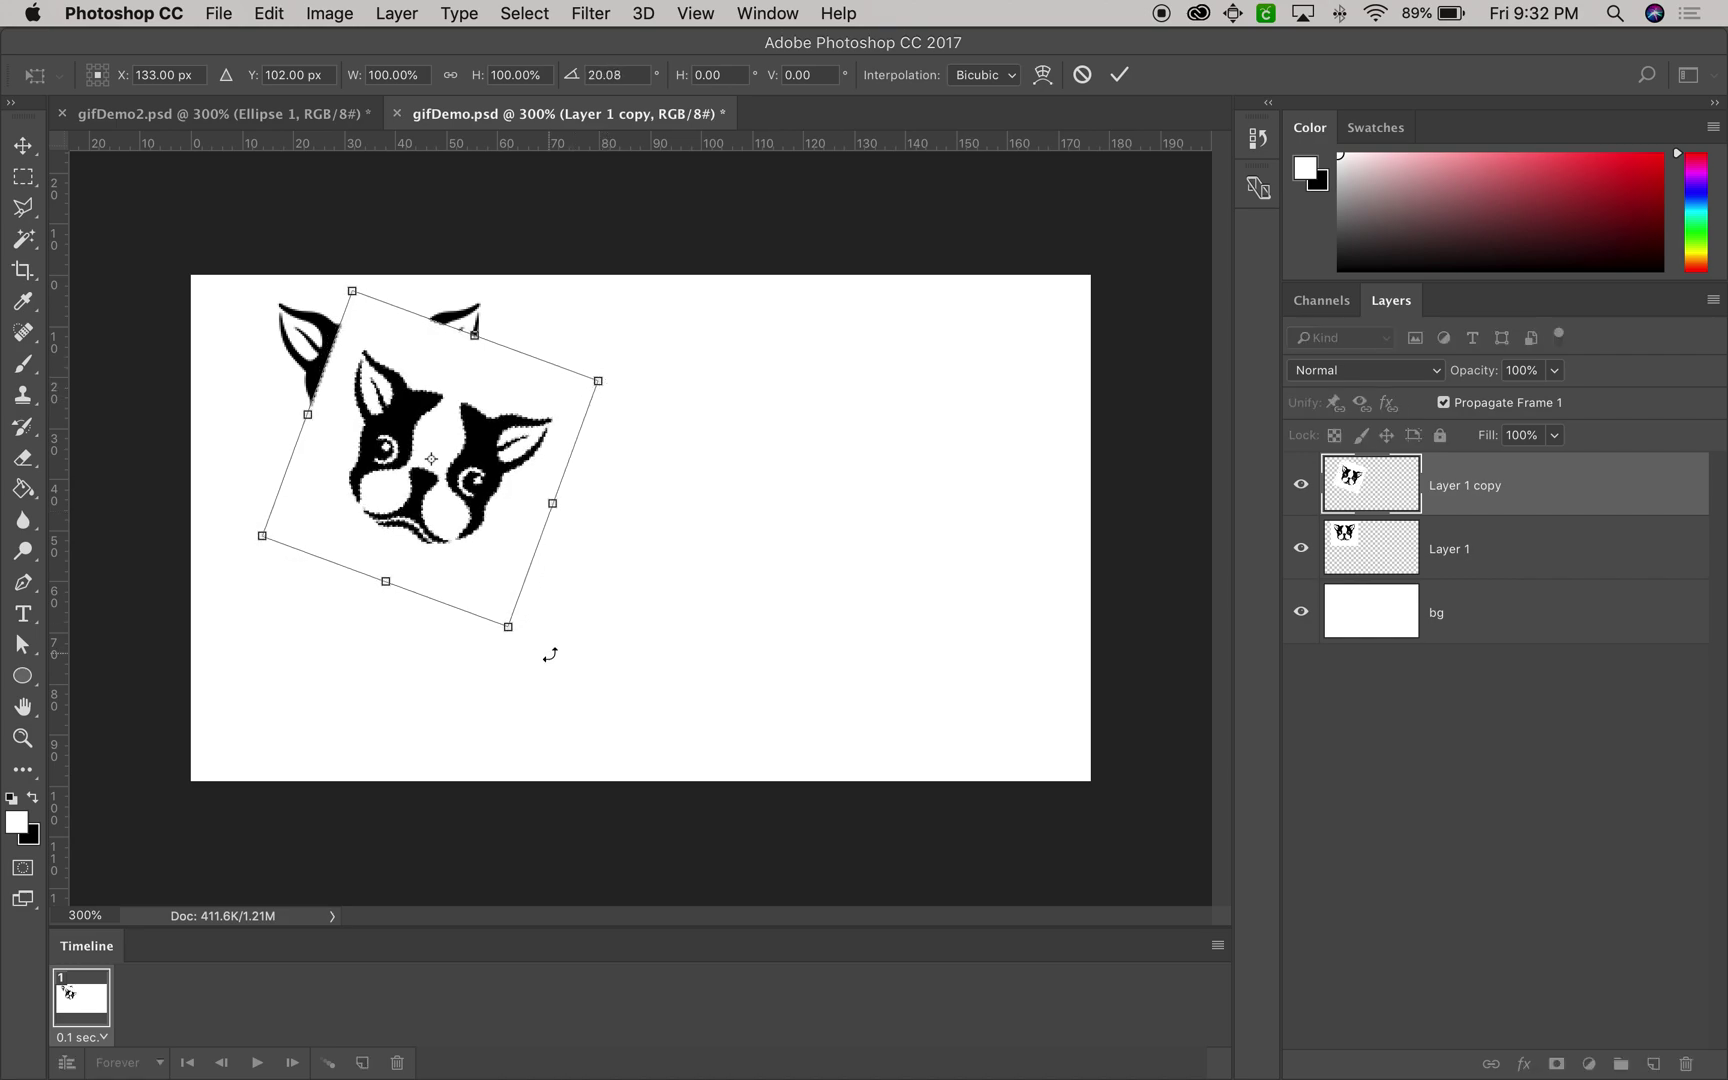
key("Escape")
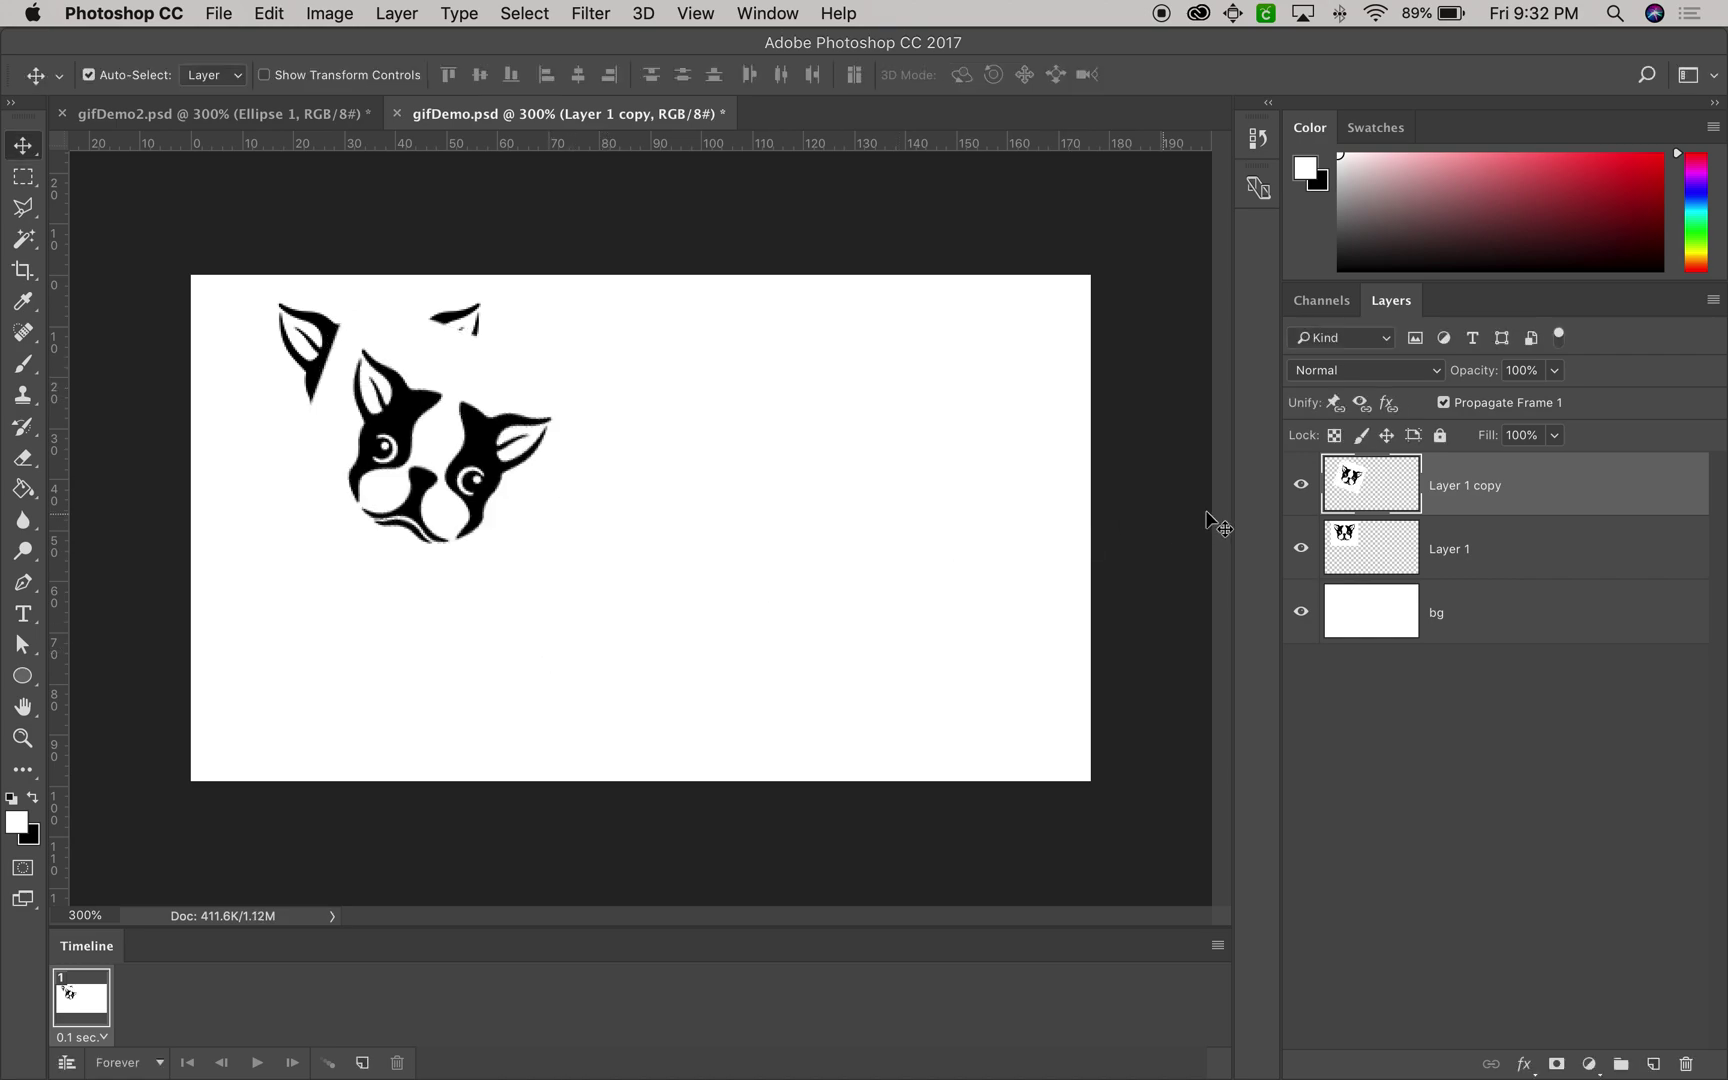
- Duplicate Layer 1 copy, move the new head to about X 156 px, Y 148 px and rotate it about 21° clockwise
key("super+j")
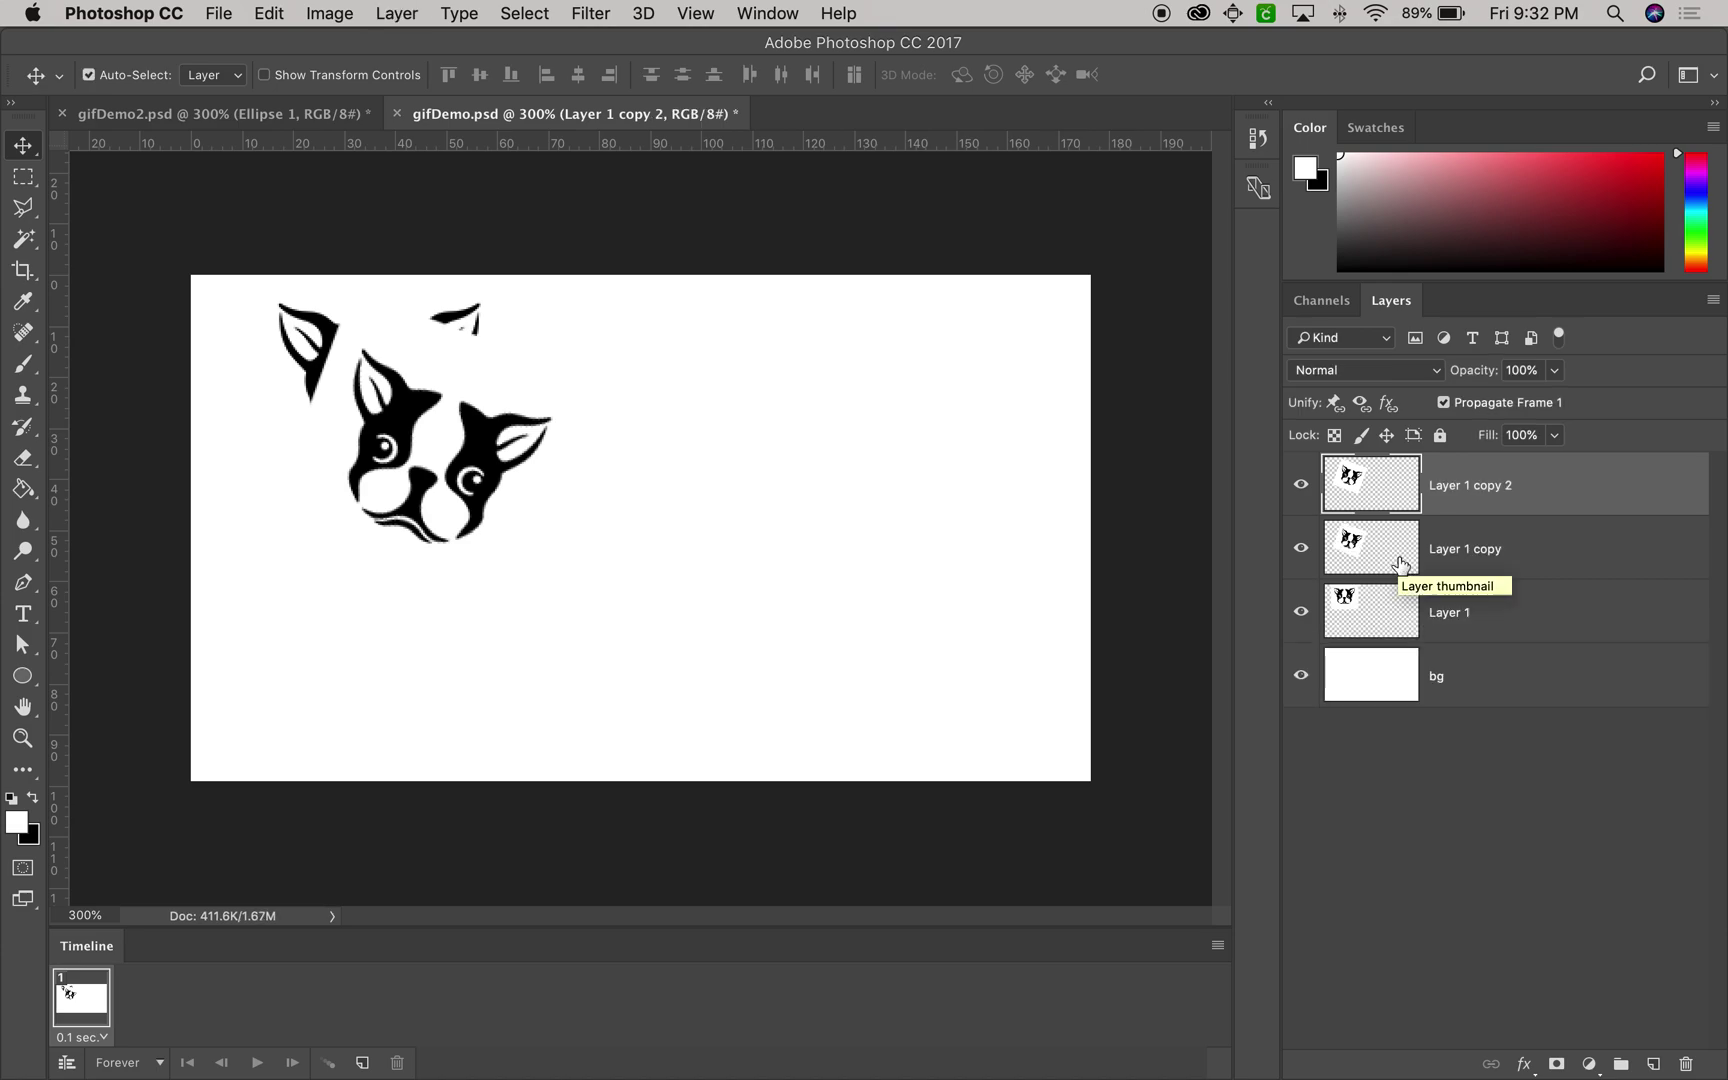
left_click_drag(427, 437, 460, 519)
key("super")
key("super+t")
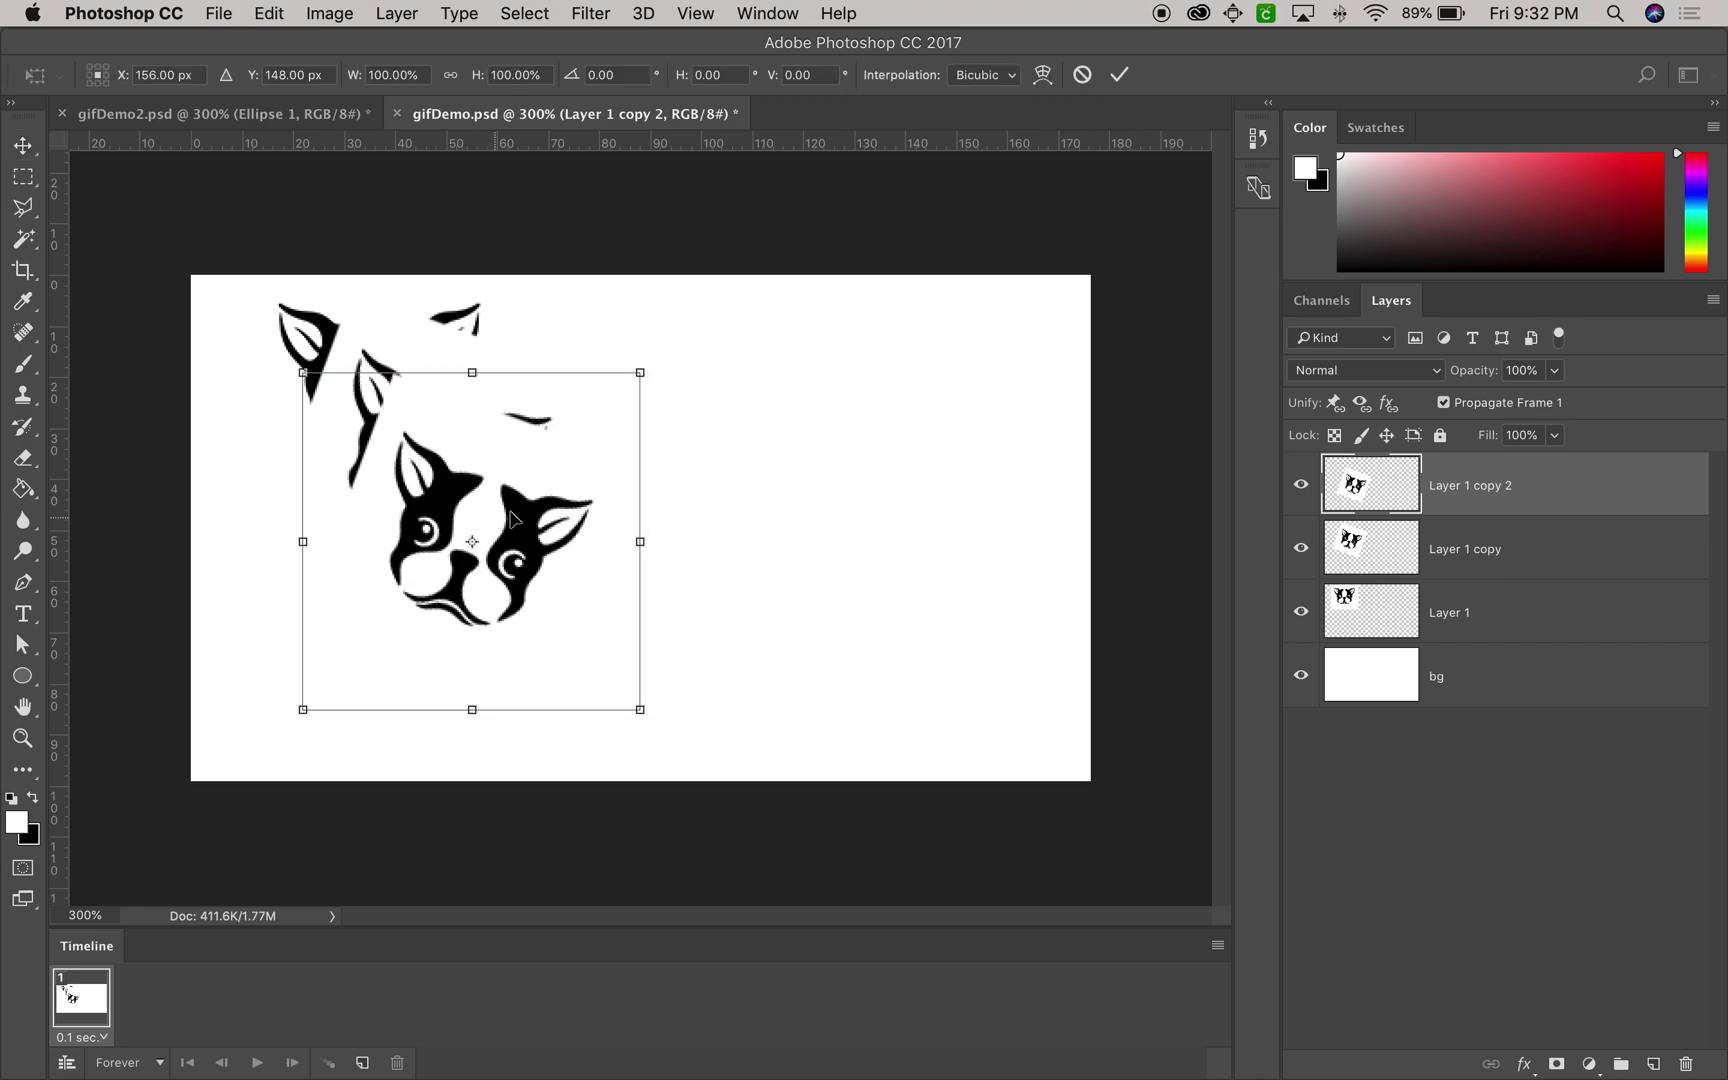
left_click_drag(677, 358, 700, 451)
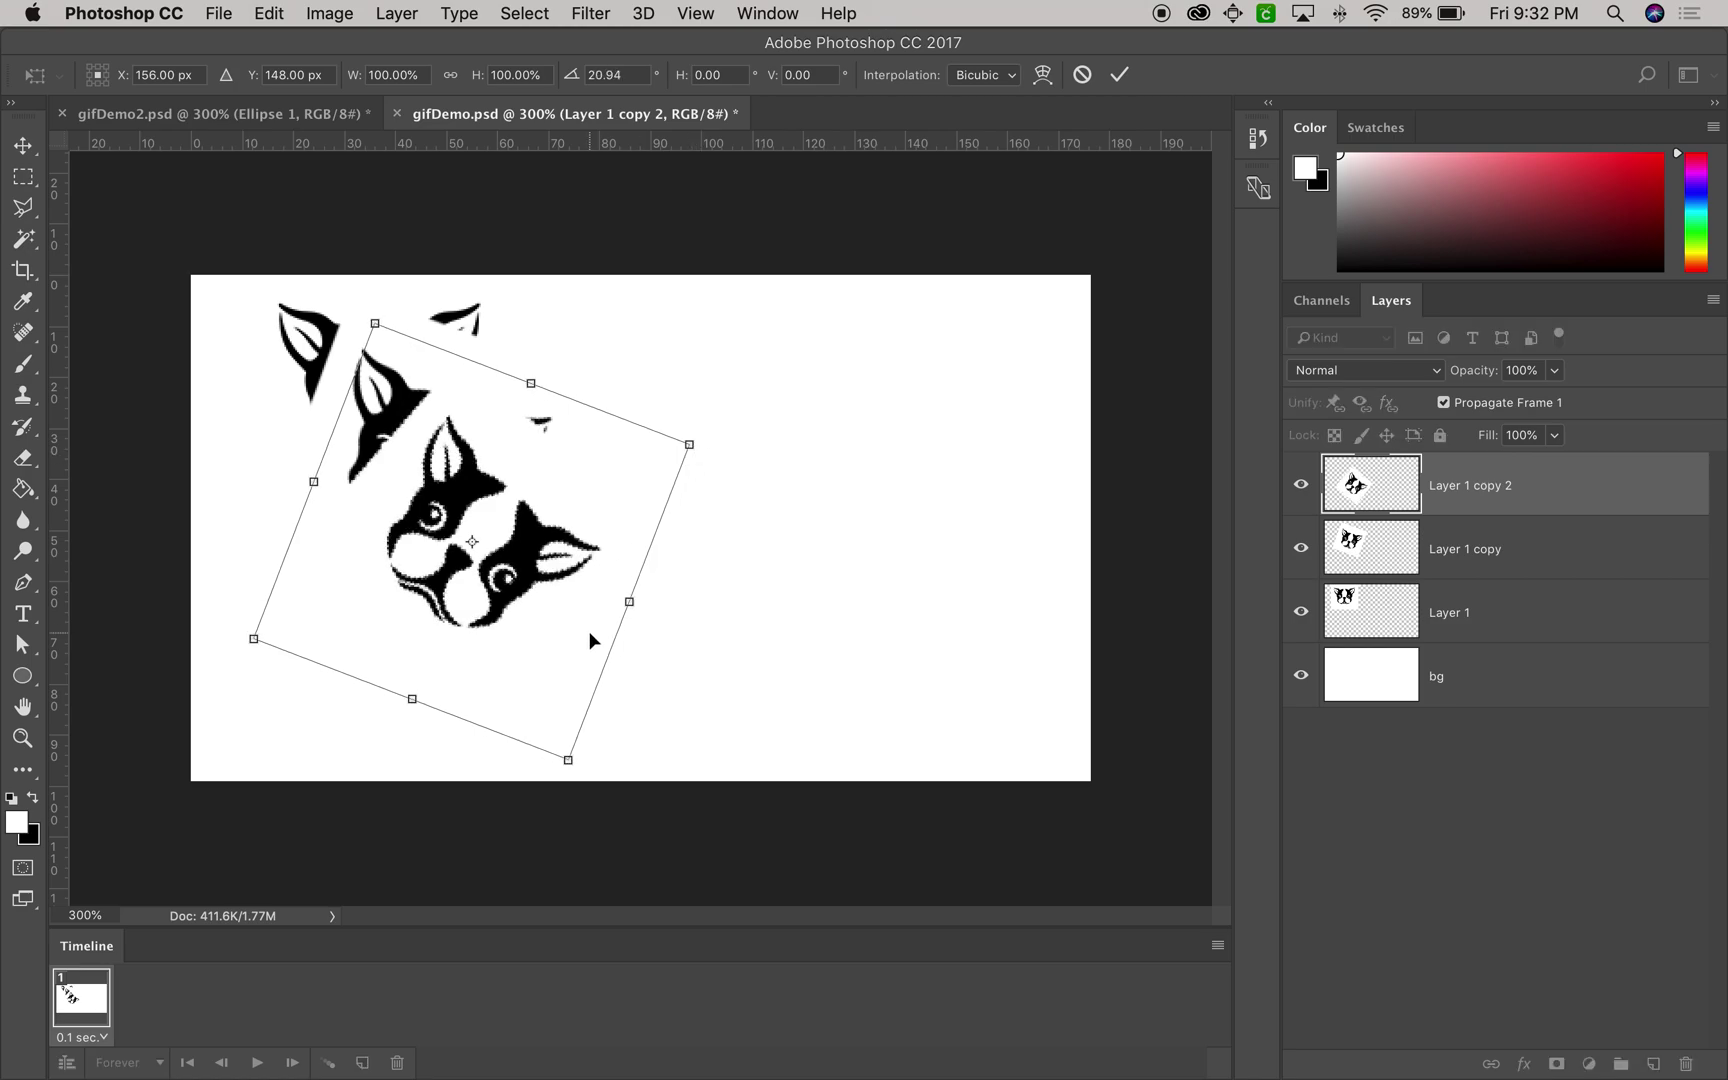
key("Return")
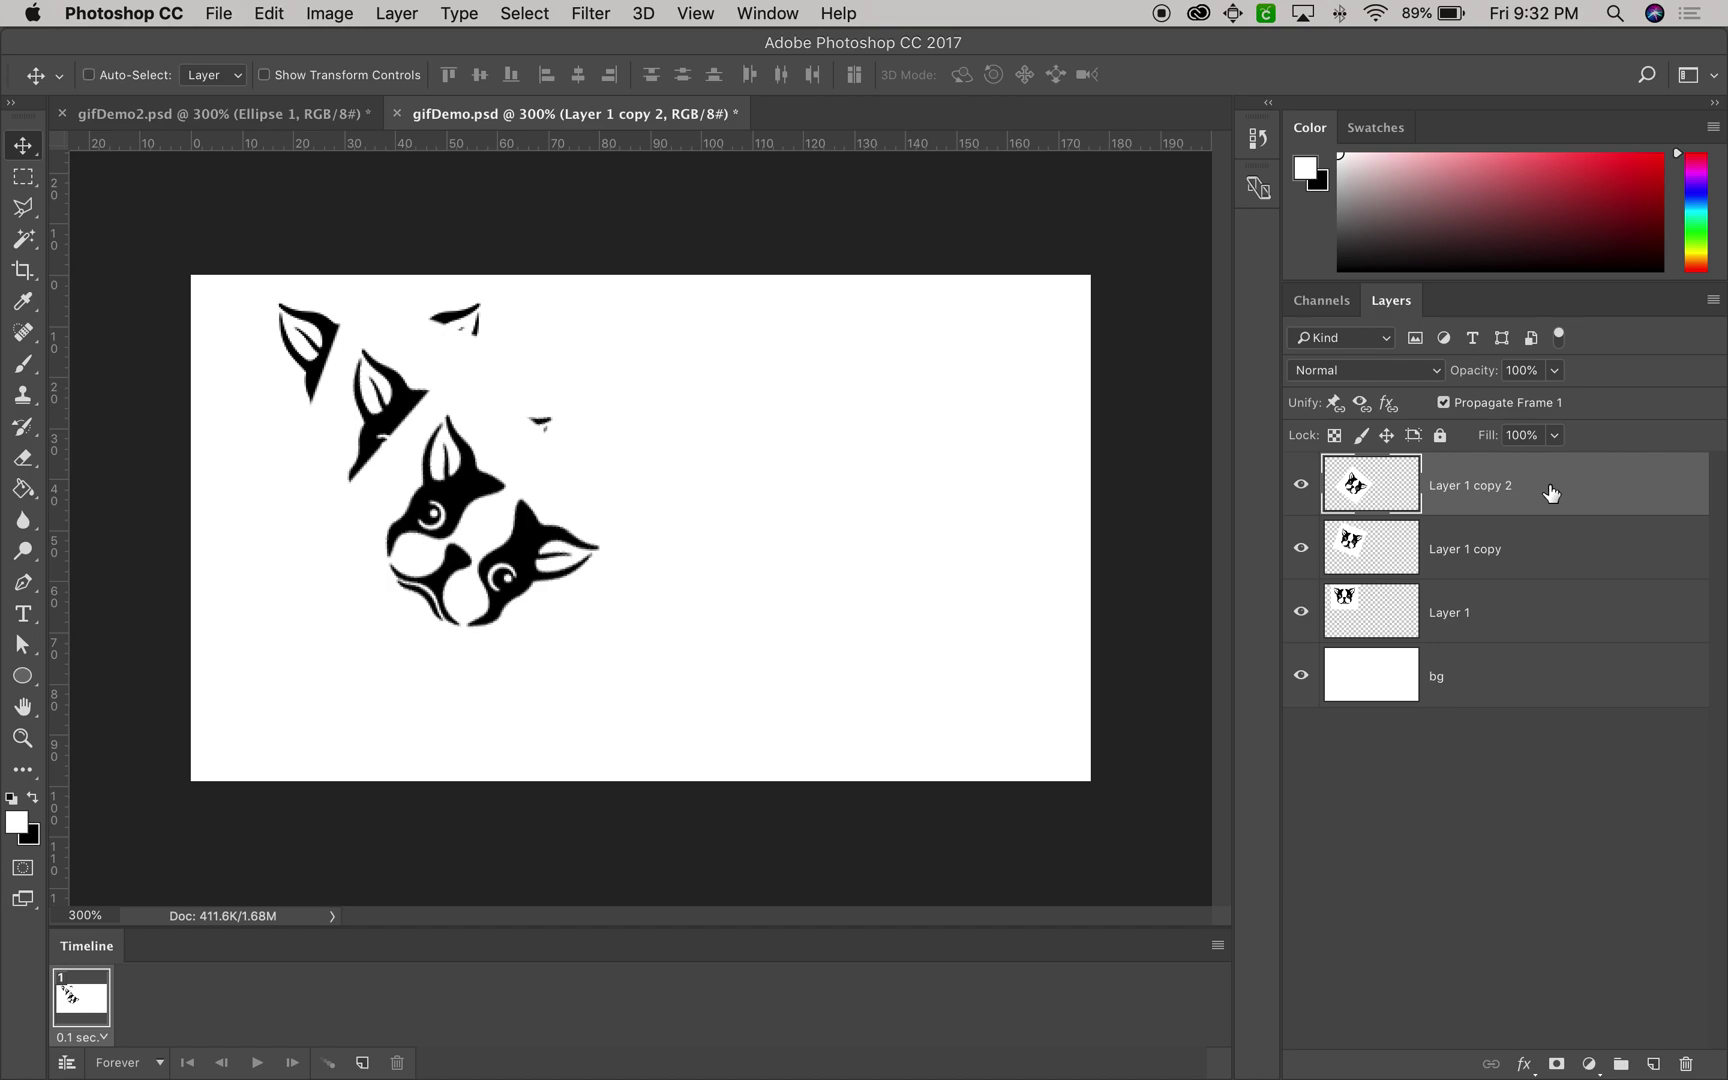
- Duplicate Layer 1 copy 2, move the new head to about X 178 px, Y 196 px and rotate it further clockwise
key("super+j")
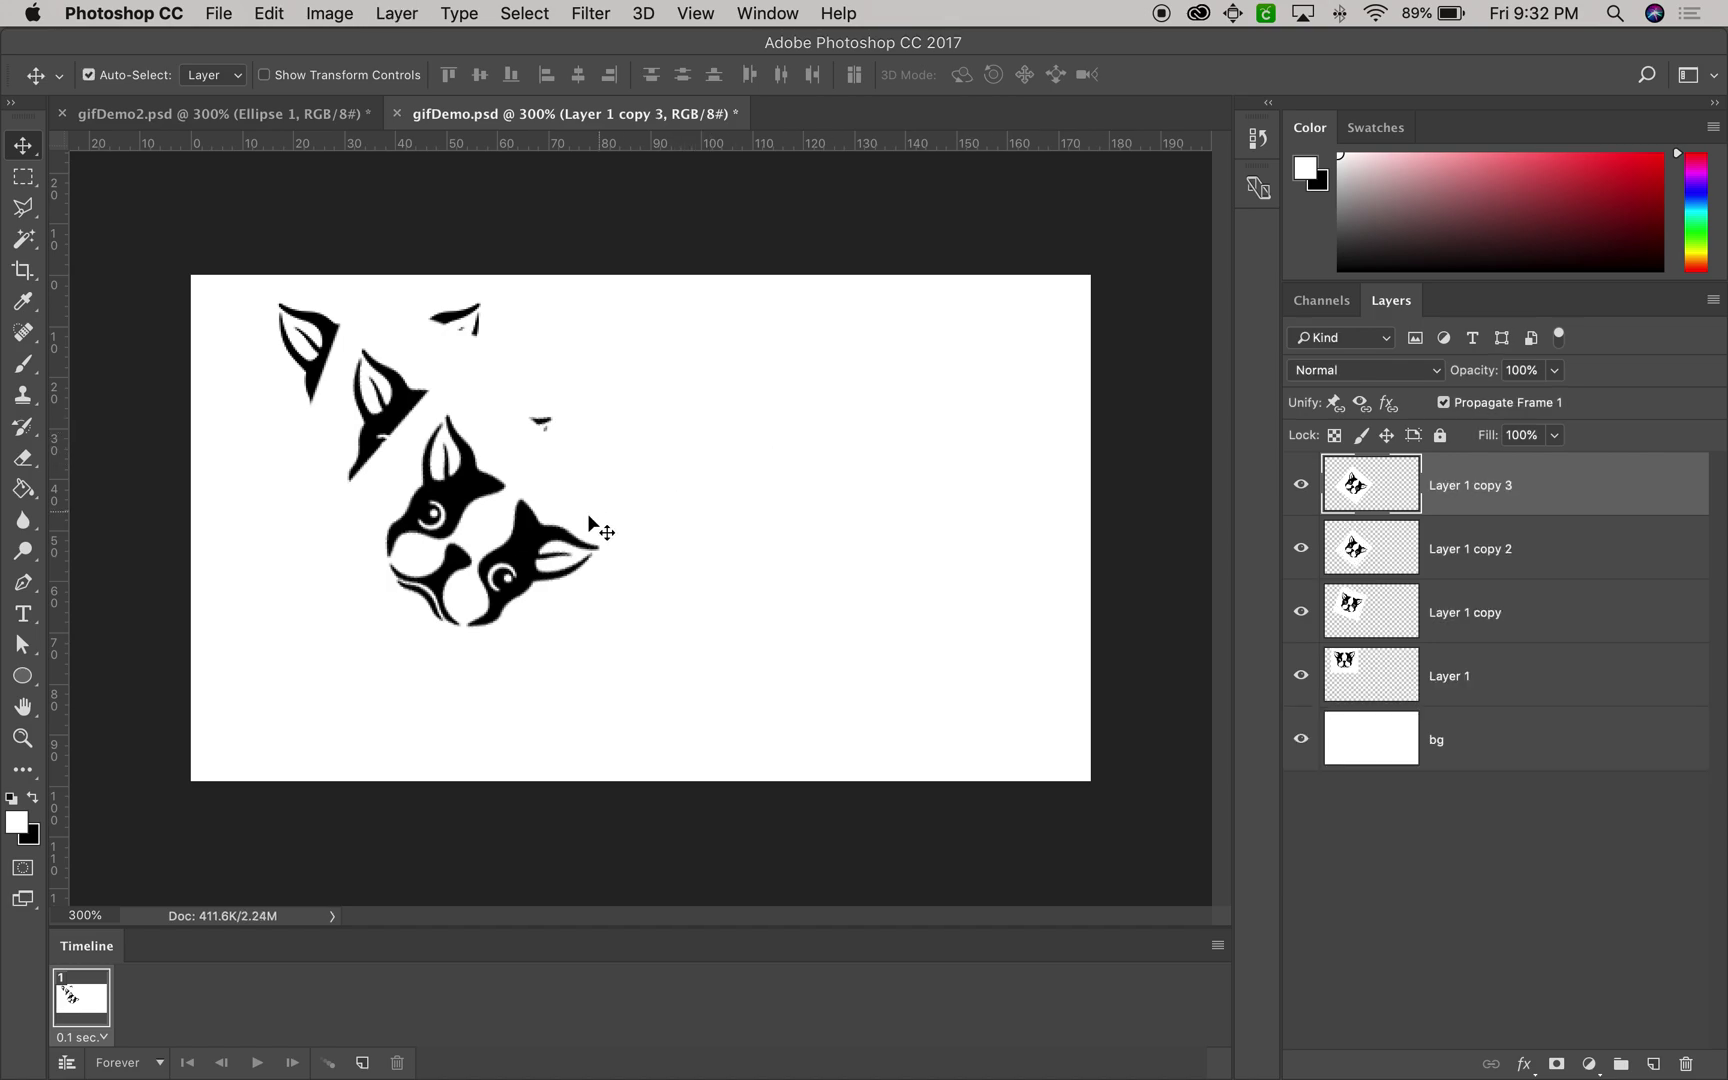
left_click_drag(478, 540, 516, 620)
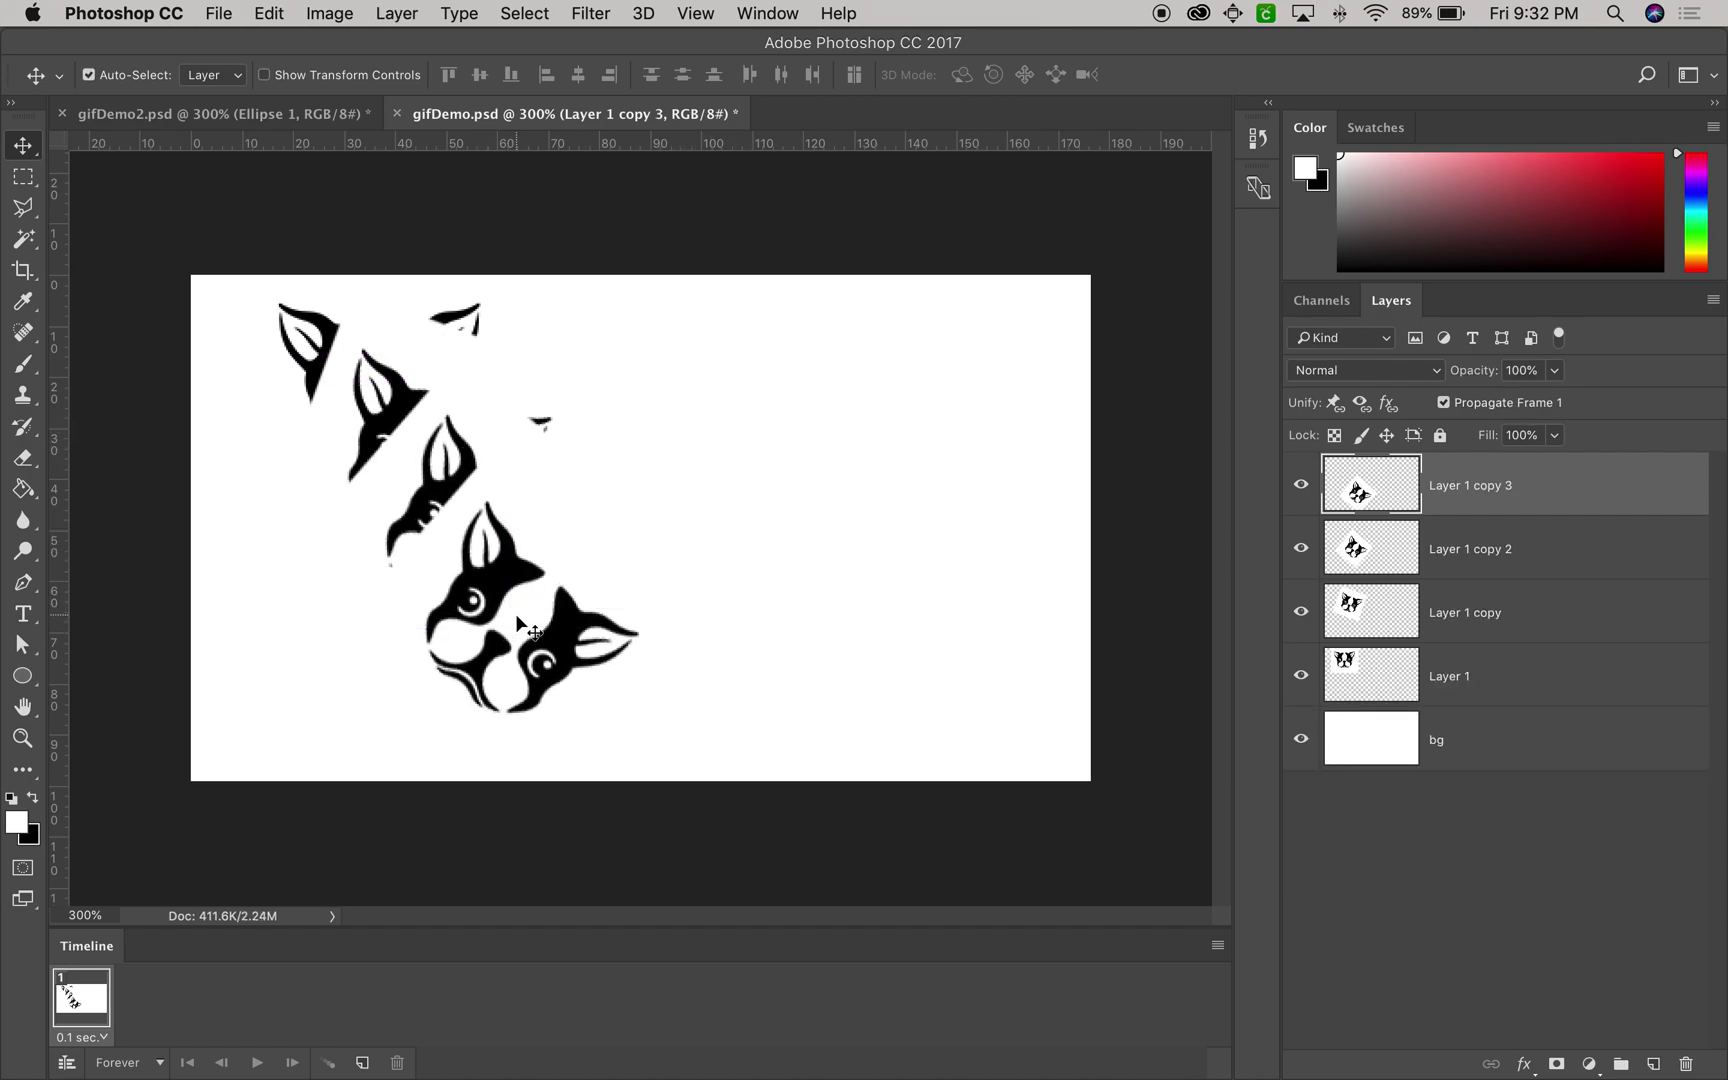
key("super+t")
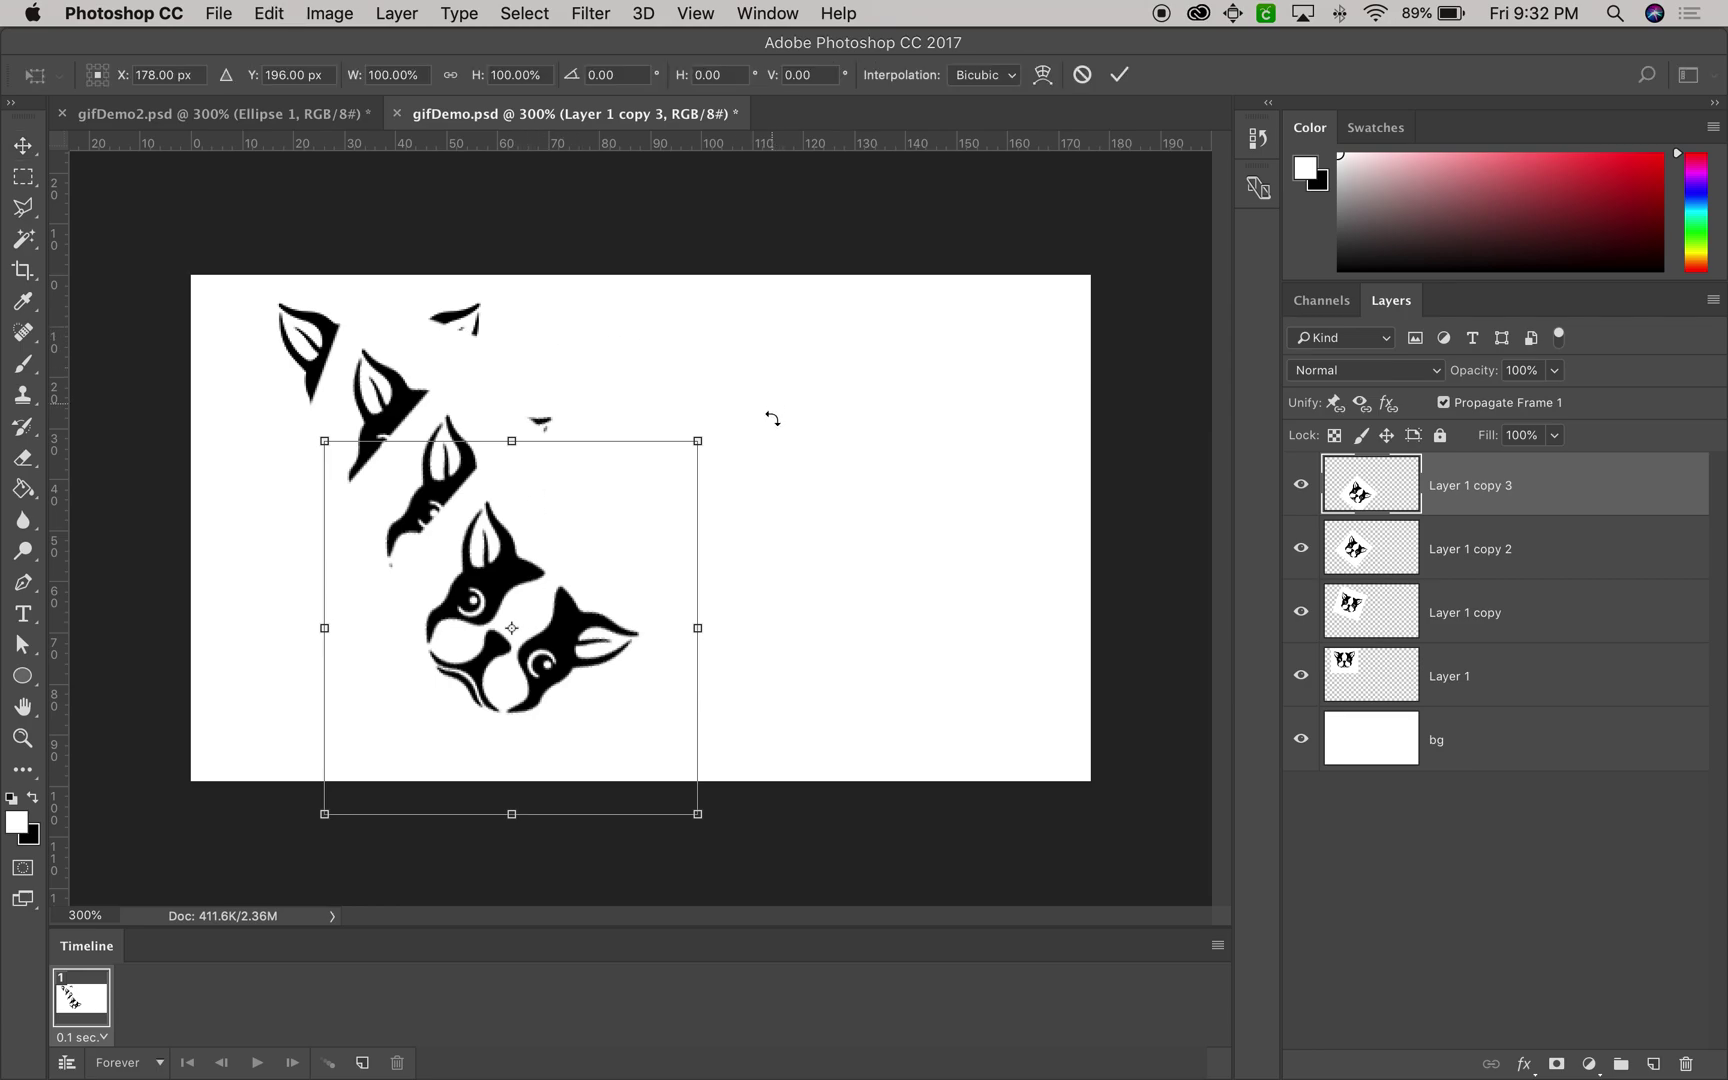
left_click_drag(741, 418, 787, 511)
key("Return")
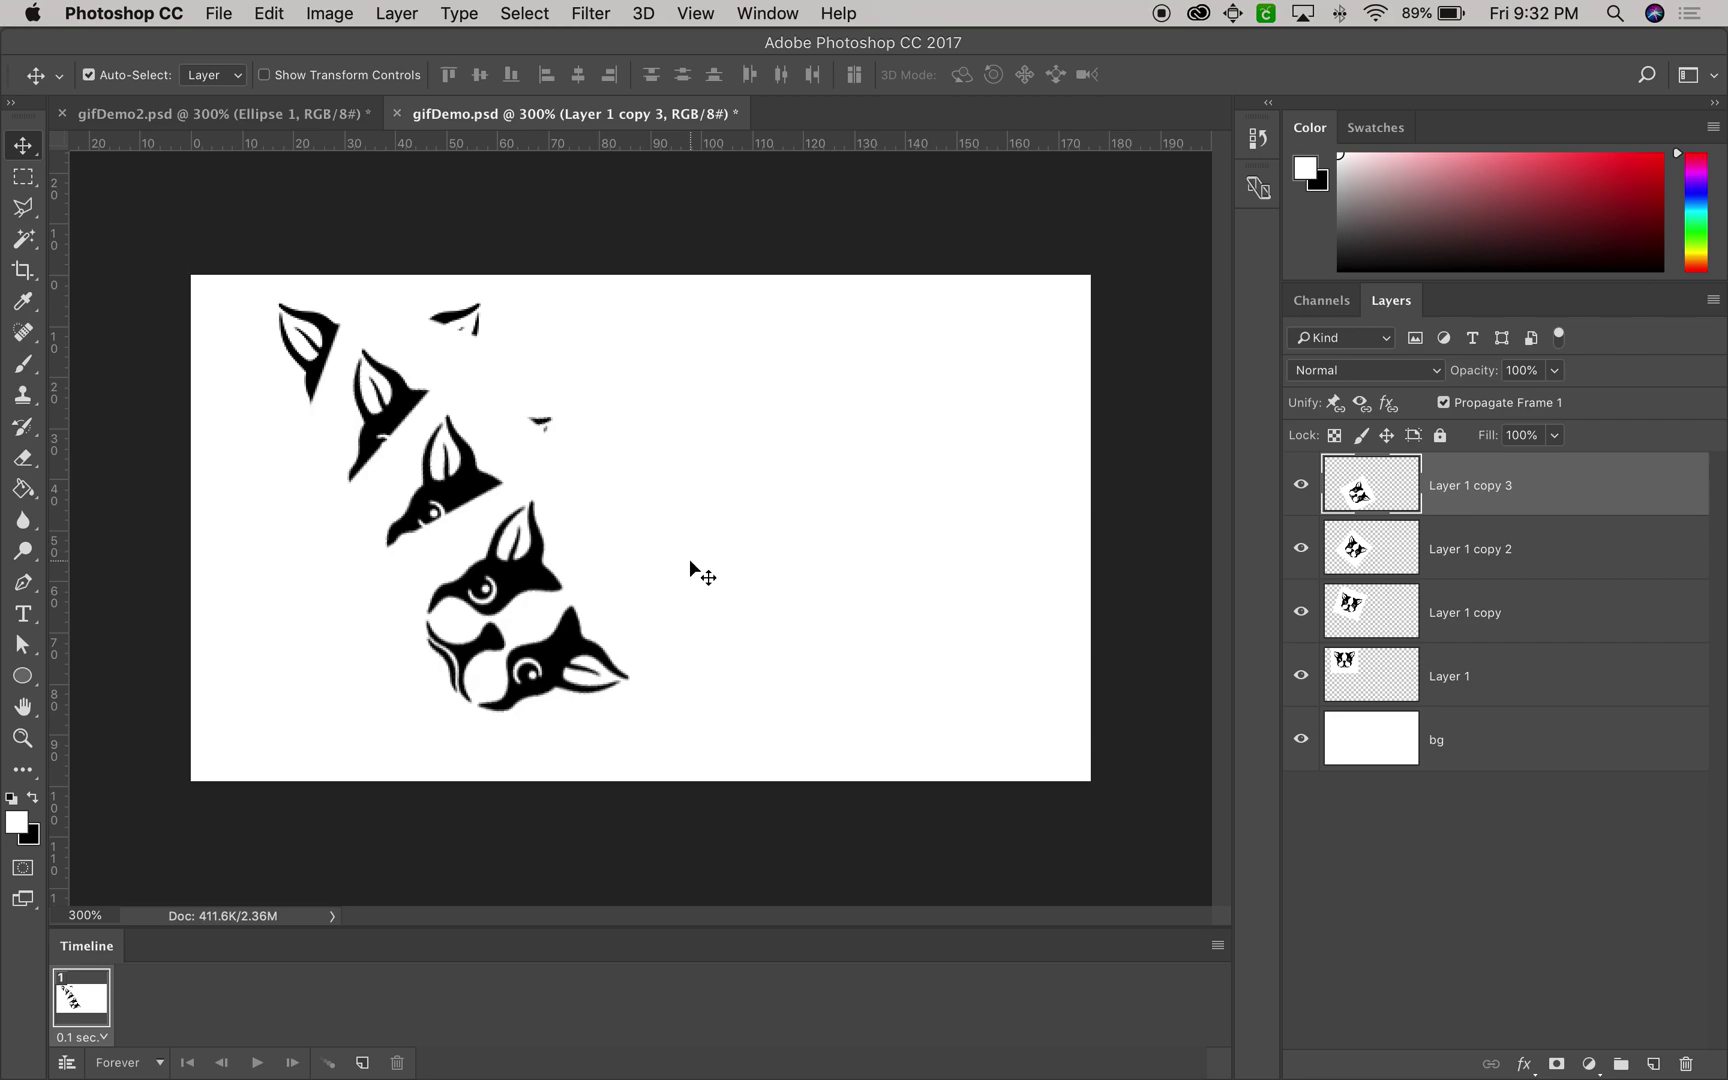
- Duplicate Layer 1 copy 3, move the new head down and right to the canvas's bottom edge, and rotate it further clockwise
key("super+j")
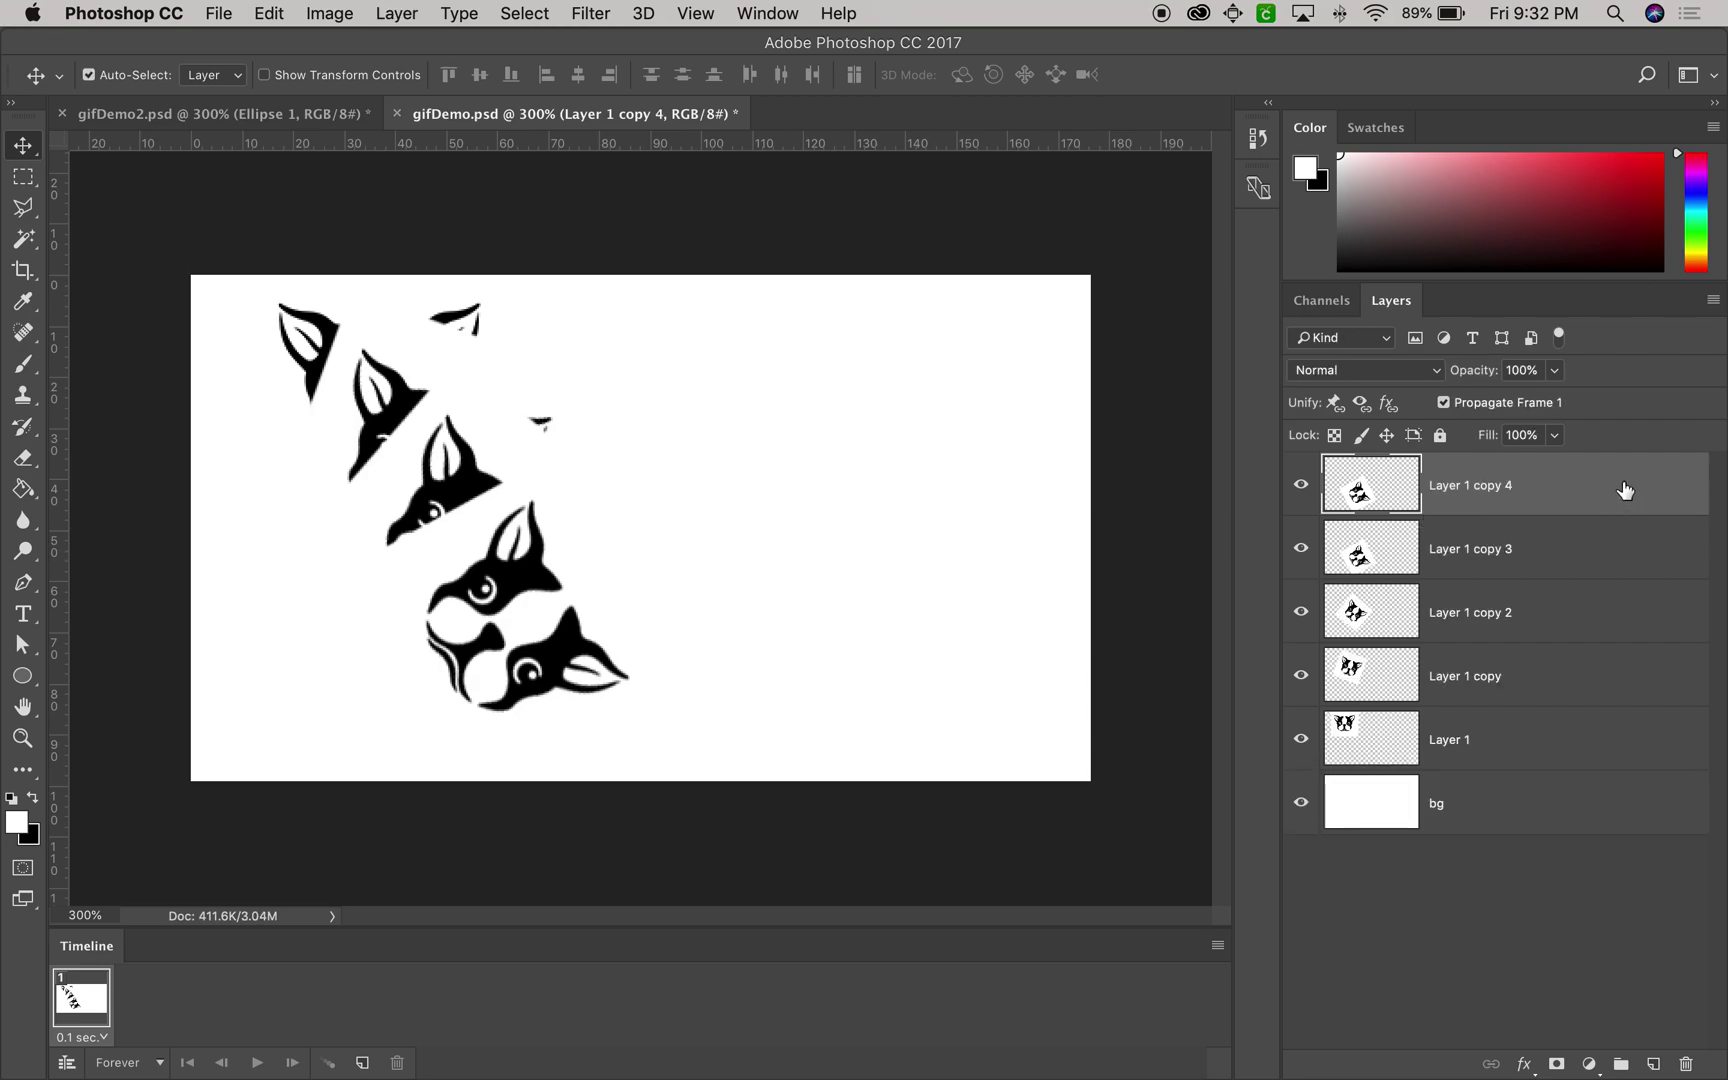
left_click_drag(500, 648, 548, 712)
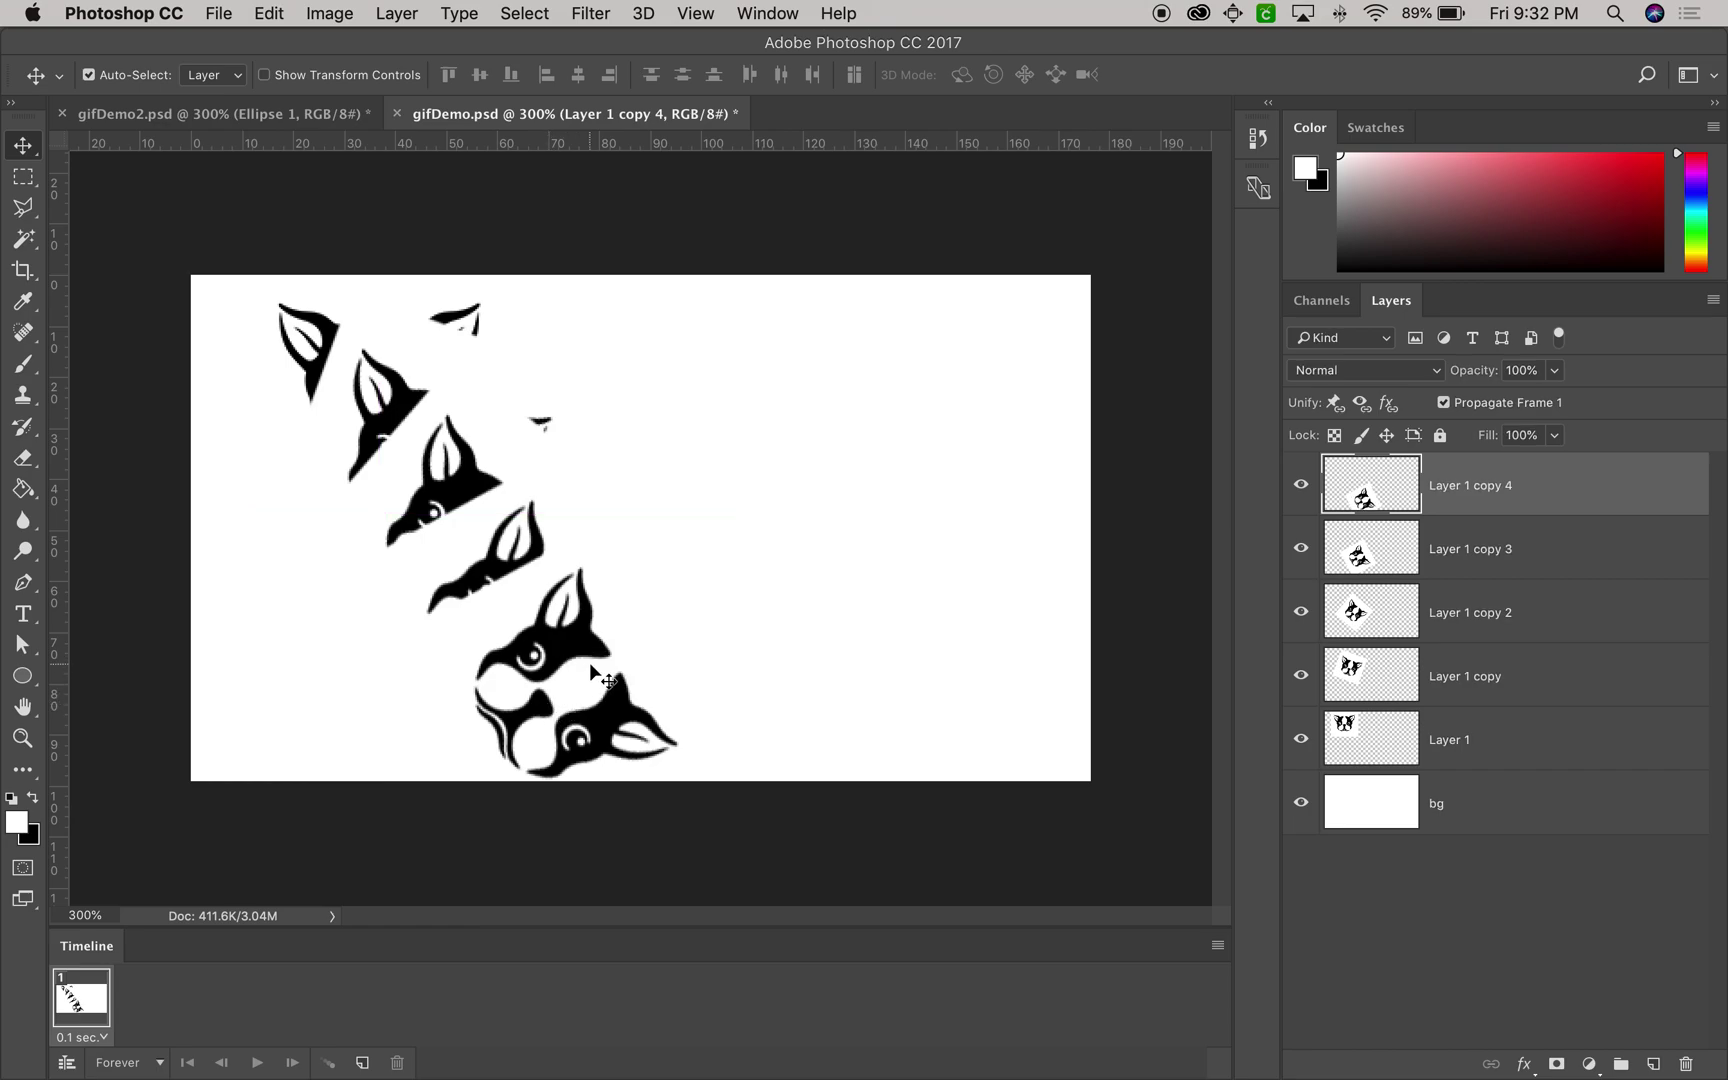
key("super+t")
left_click_drag(757, 495, 777, 608)
key("Return")
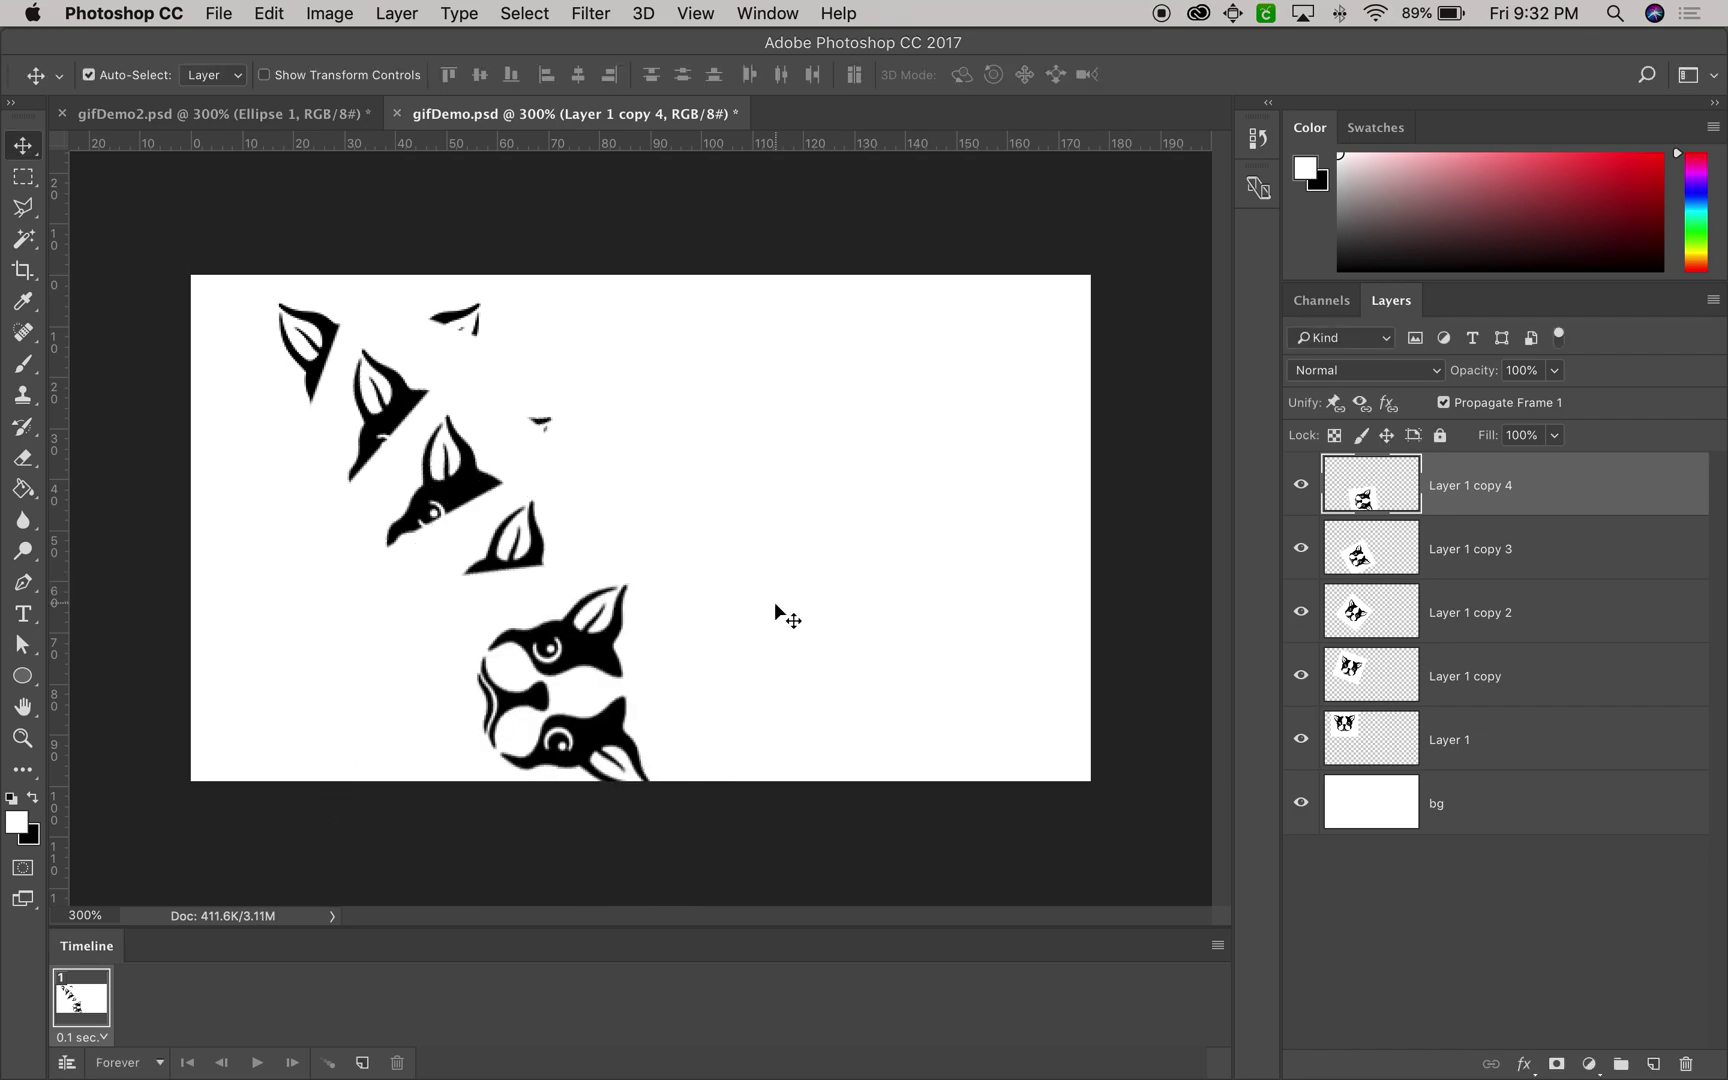
- Duplicate Layer 1 copy 4, move the new head up and right off the bottom edge, and rotate it further clockwise
key("super+j")
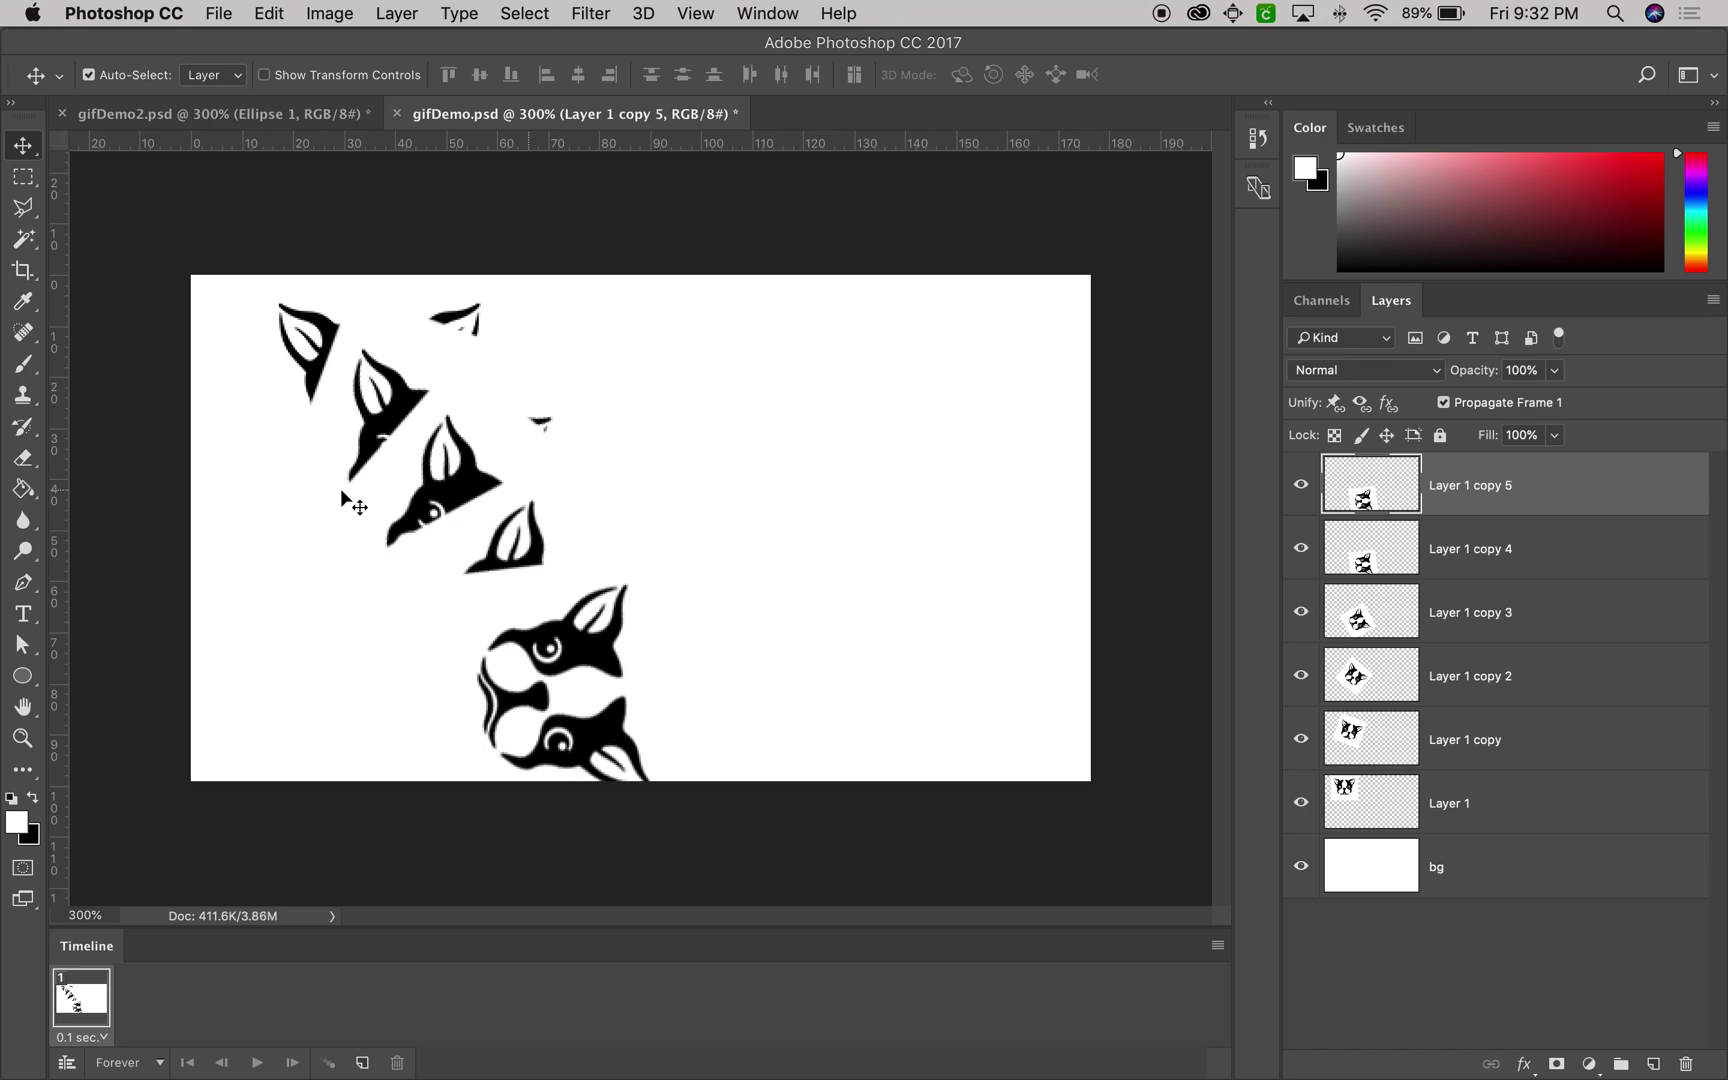
left_click_drag(540, 676, 618, 621)
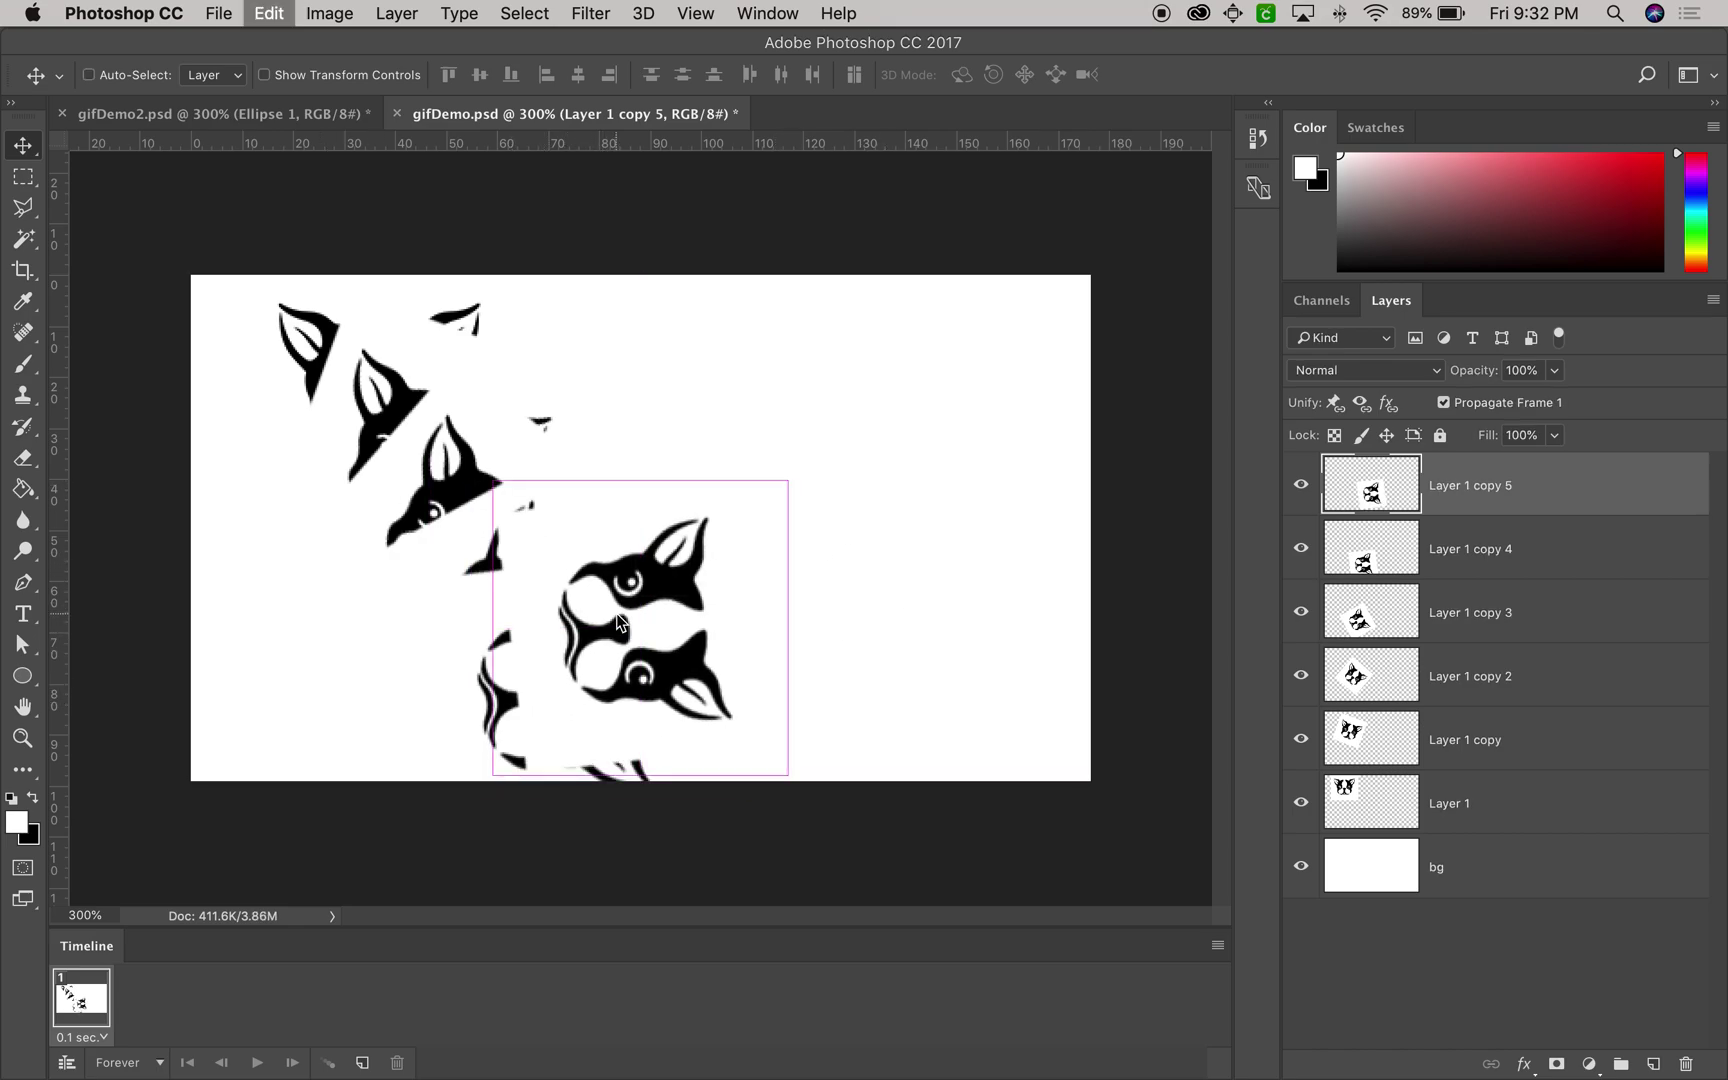
key("super+t")
left_click_drag(800, 452, 851, 519)
key("Return")
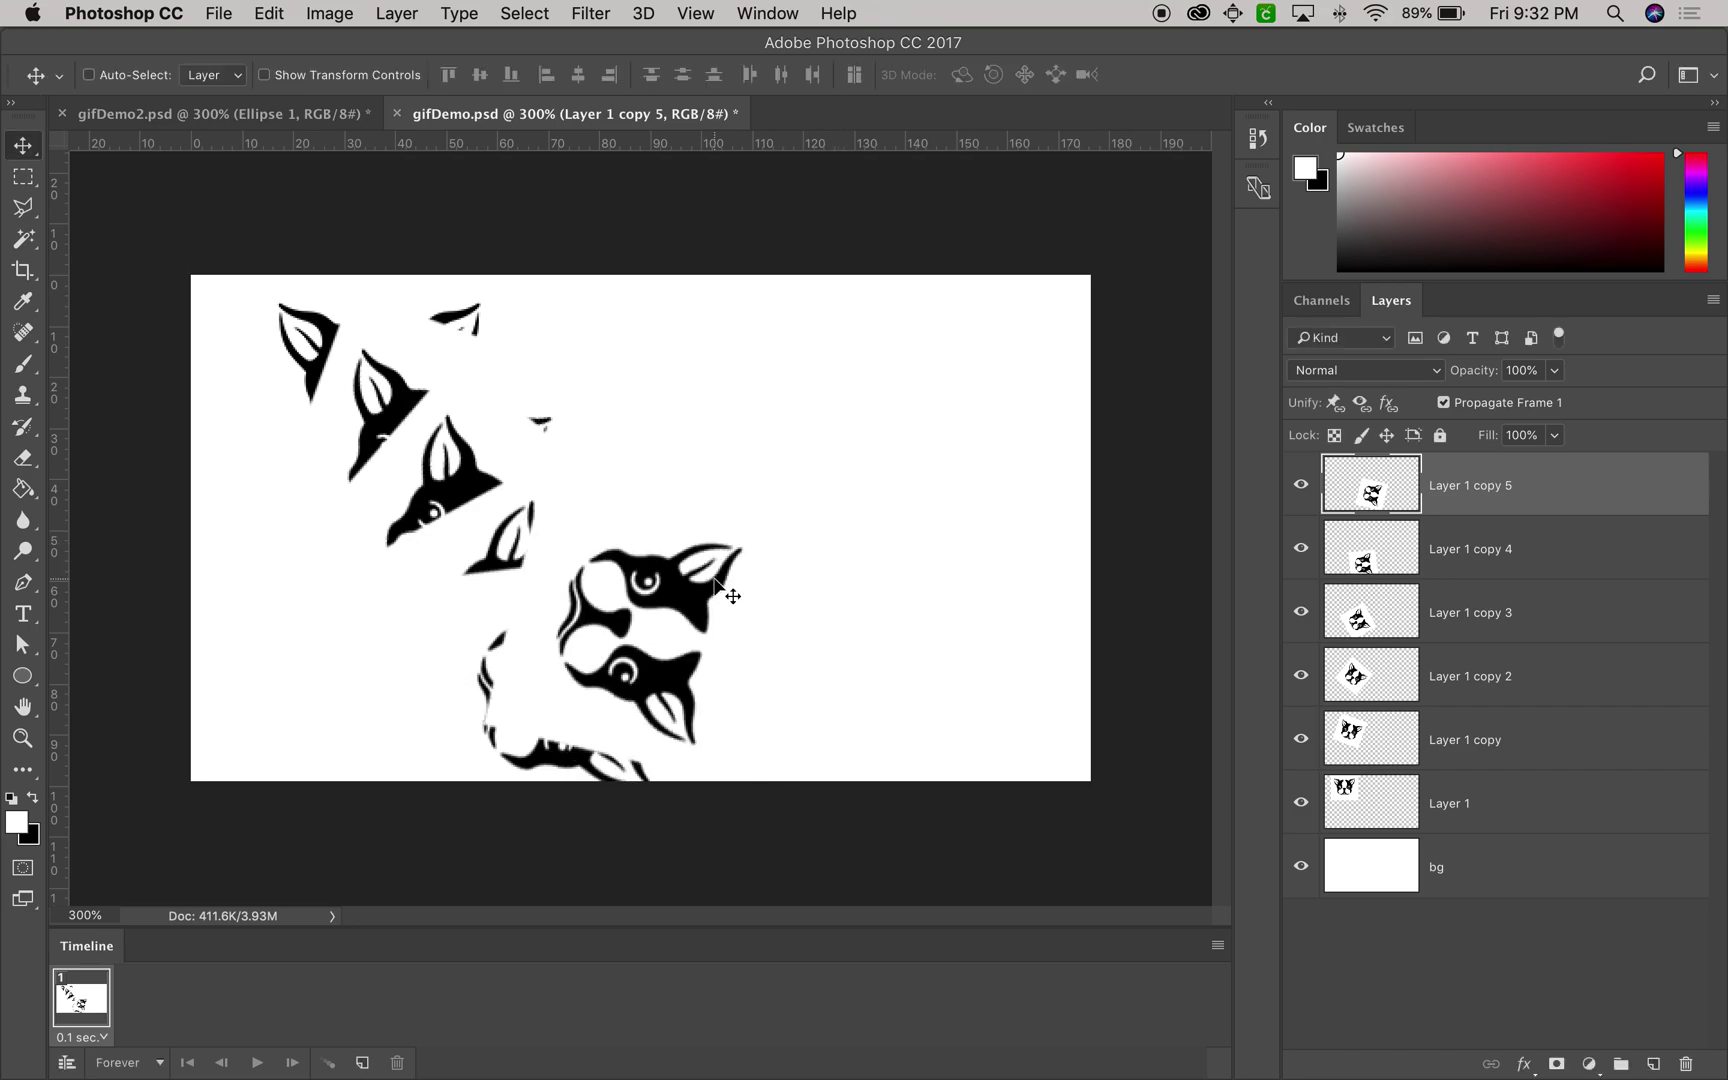
- Duplicate Layer 1 copy 5, move the new head up and right to about X 287 px, Y 151 px, and rotate it further clockwise
key("super+j")
left_click_drag(641, 596, 698, 514)
key("super+t")
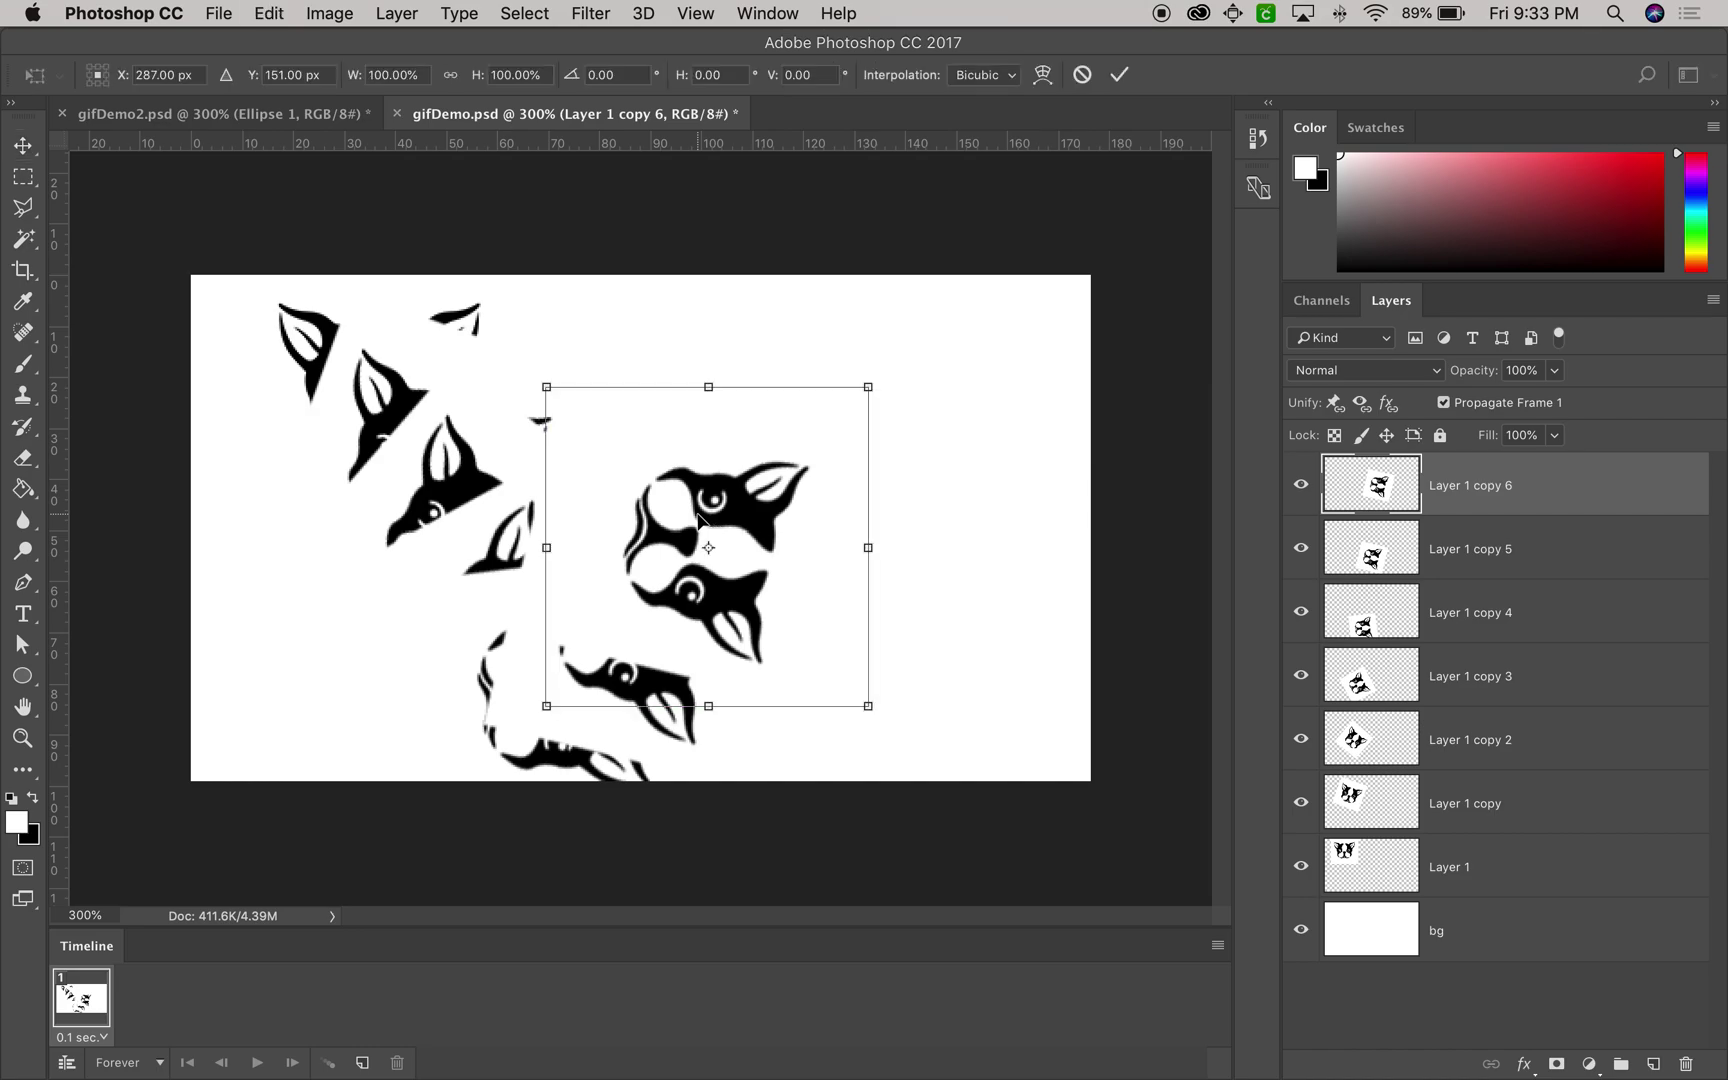
left_click_drag(932, 357, 954, 442)
key("Return")
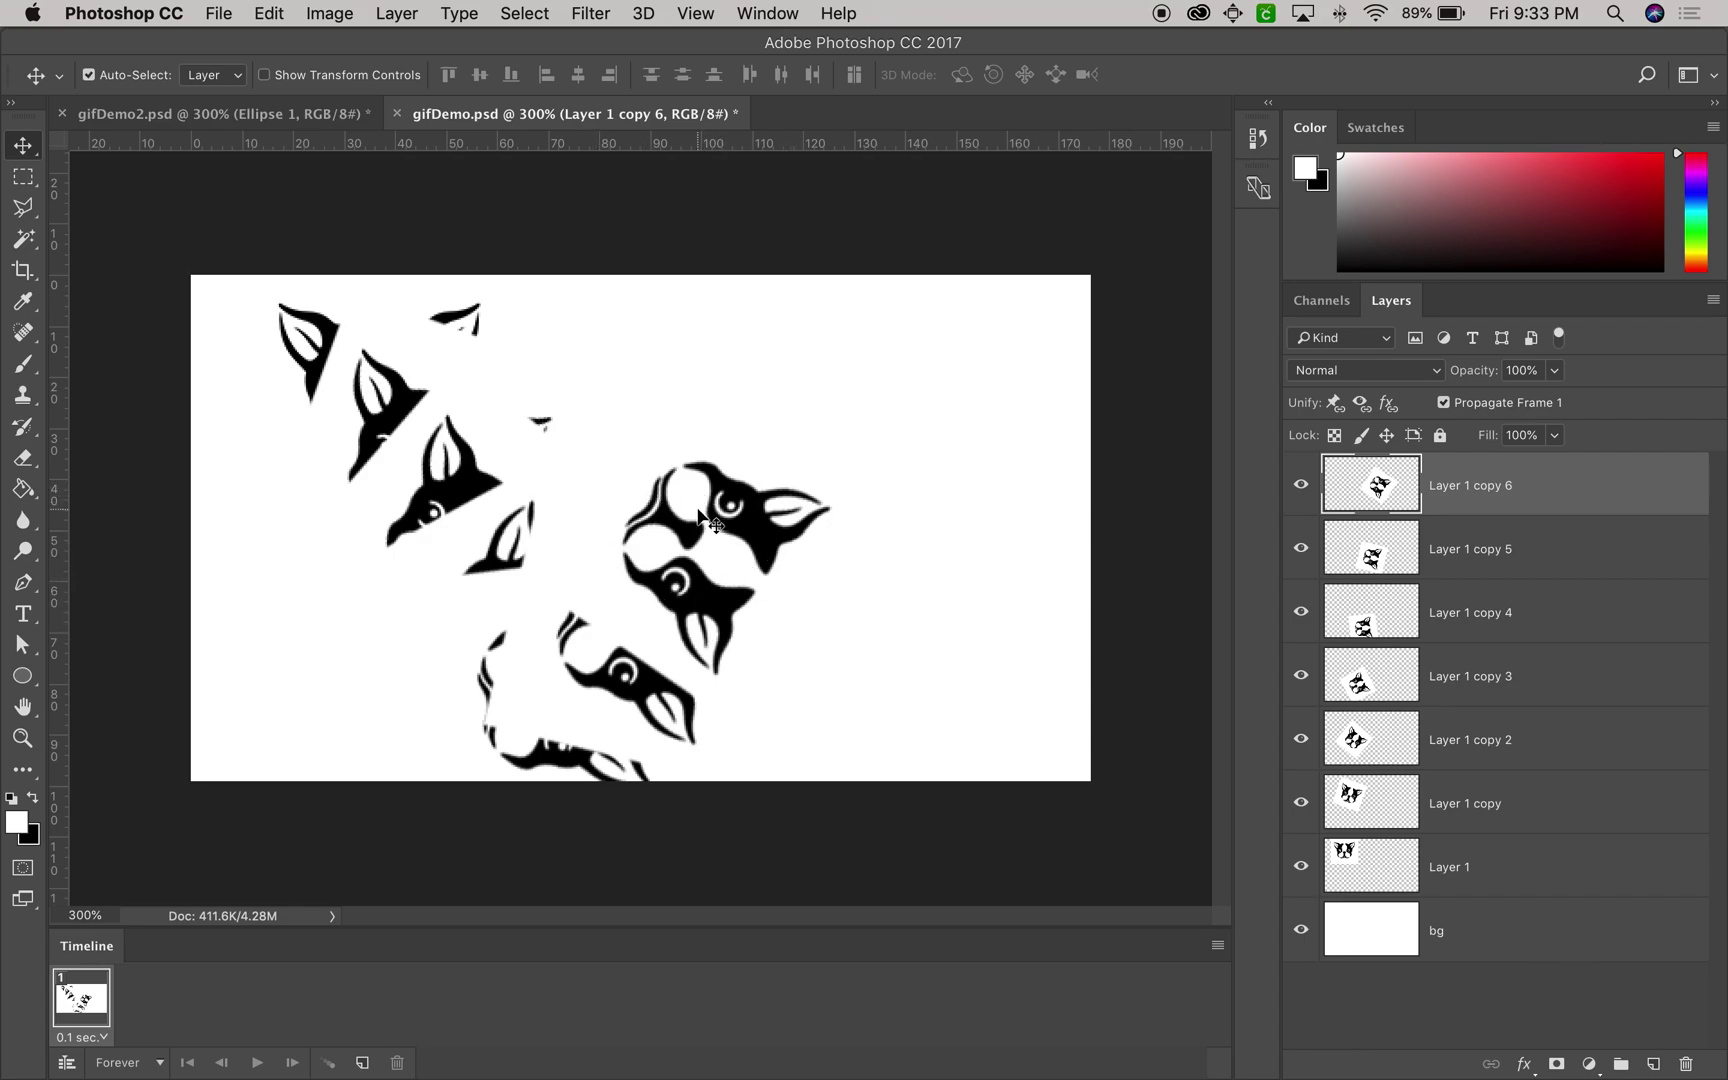
- Duplicate Layer 1 copy 6, move the new head to about X 329.5 px, Y 110 px and rotate it about 20° clockwise
key("super+j")
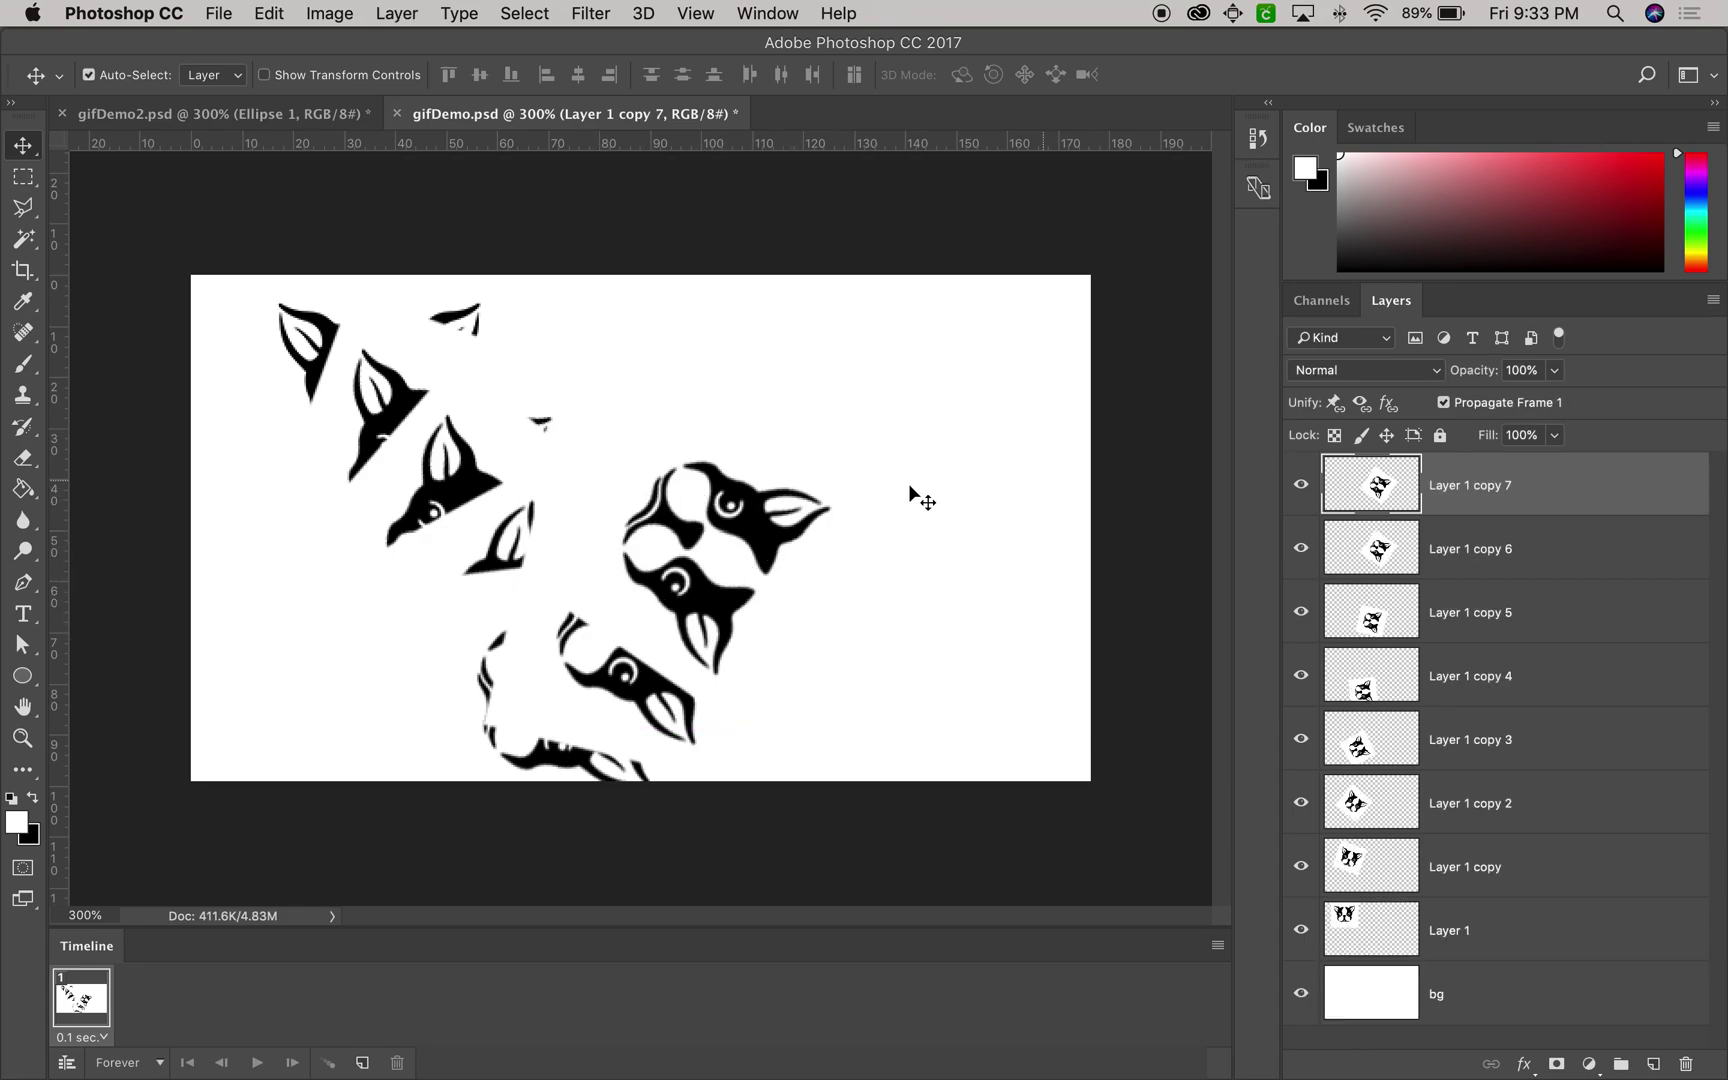
left_click_drag(735, 529, 803, 462)
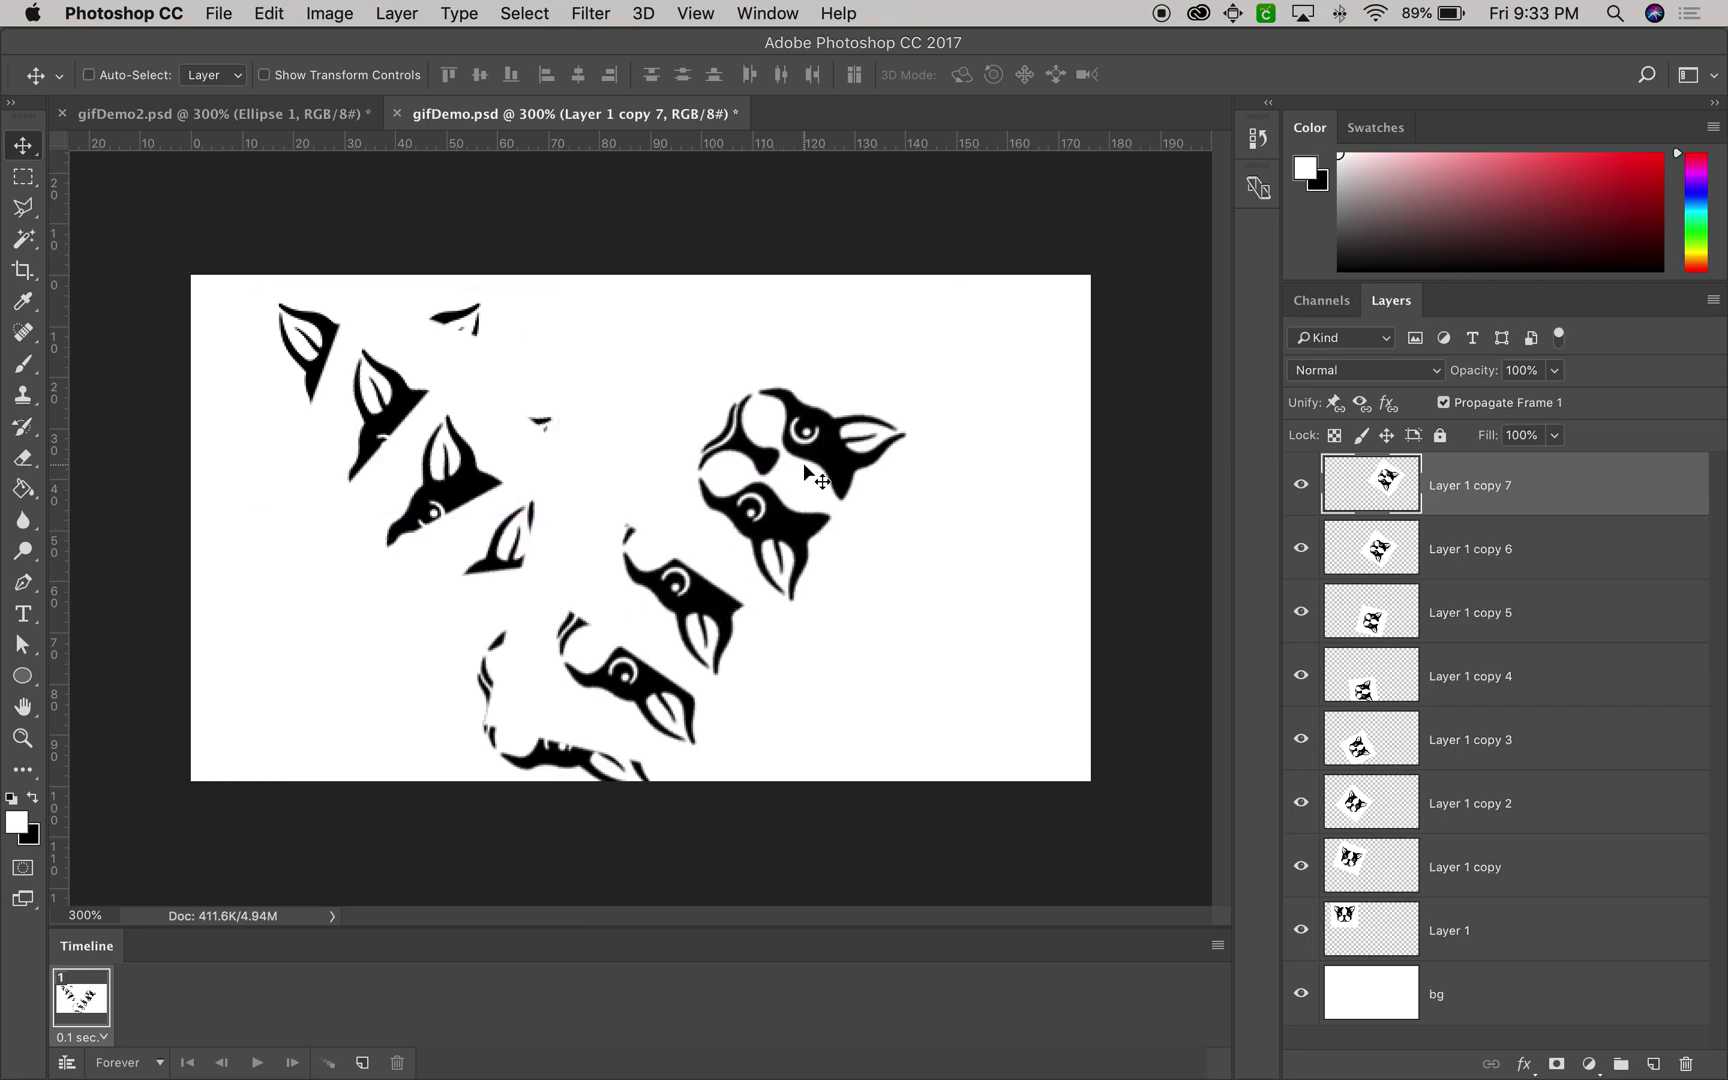
key("super+t")
left_click_drag(1016, 280, 1027, 375)
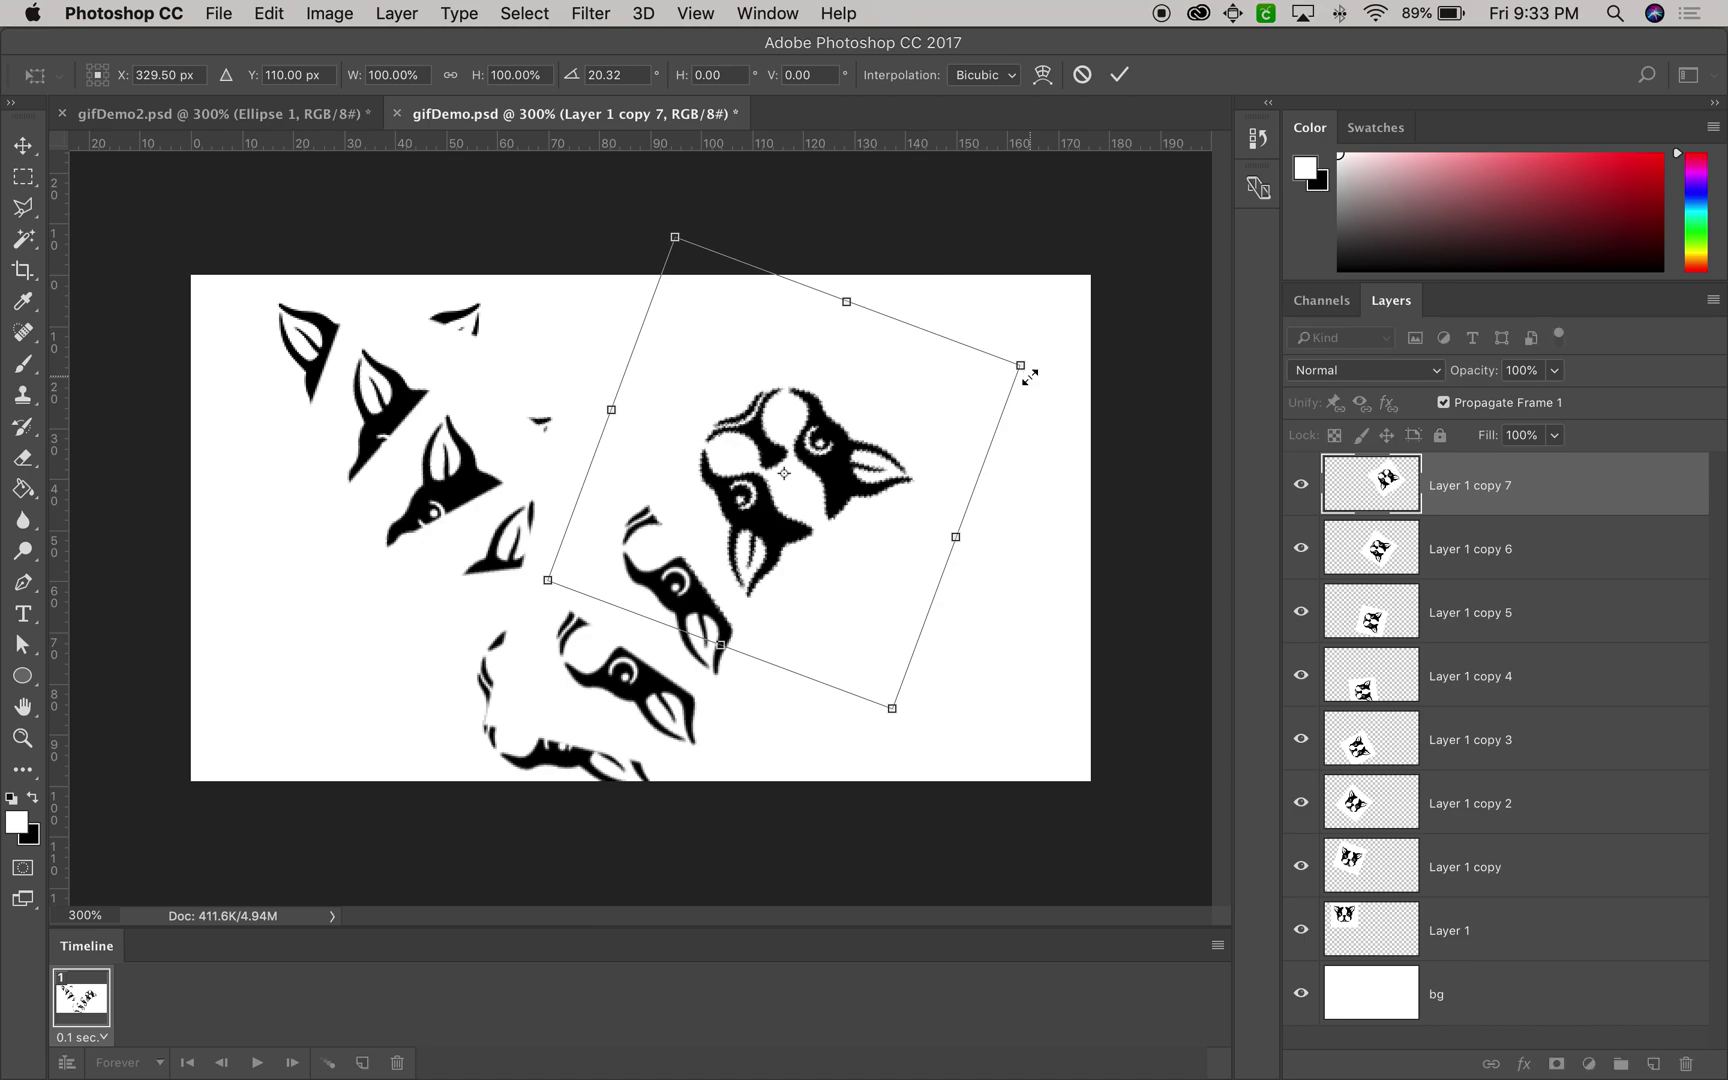
key("Return")
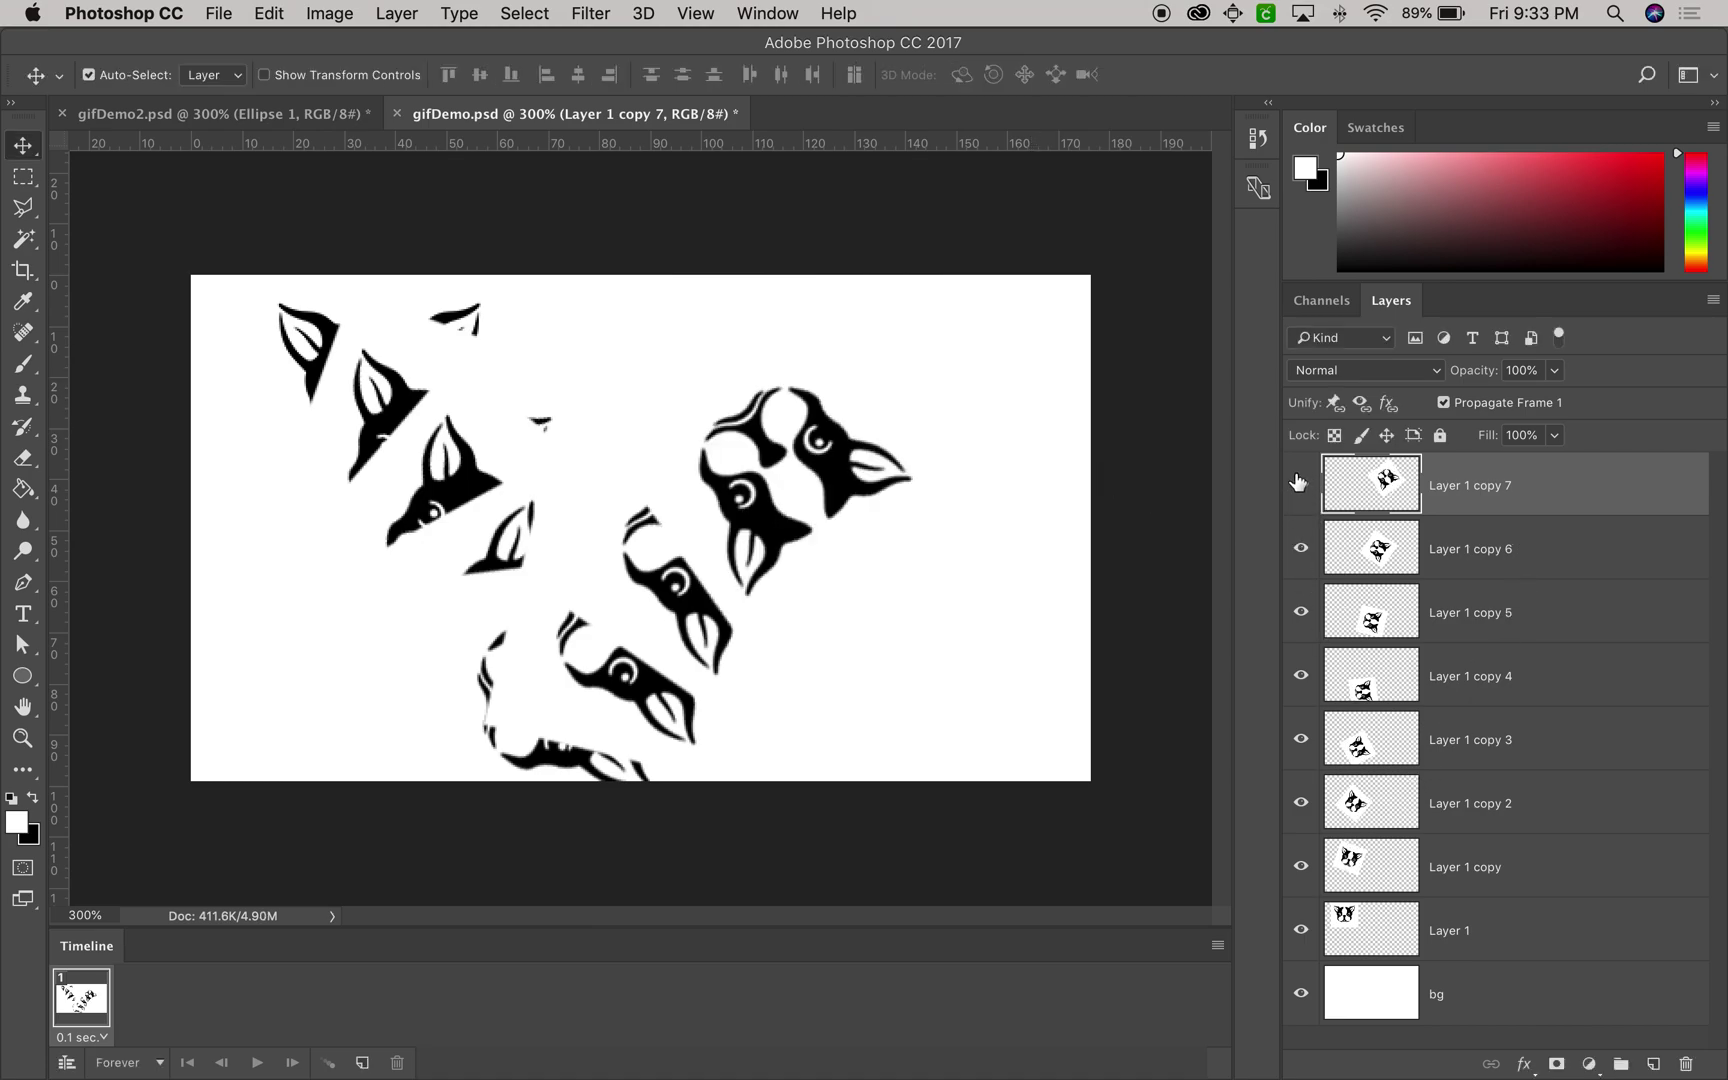
- Hide all the Layer 1 copies in frame 1, and add frame 2 with Layer 1 hidden and Layer 1 copy shown
left_click_drag(1299, 492, 1294, 874)
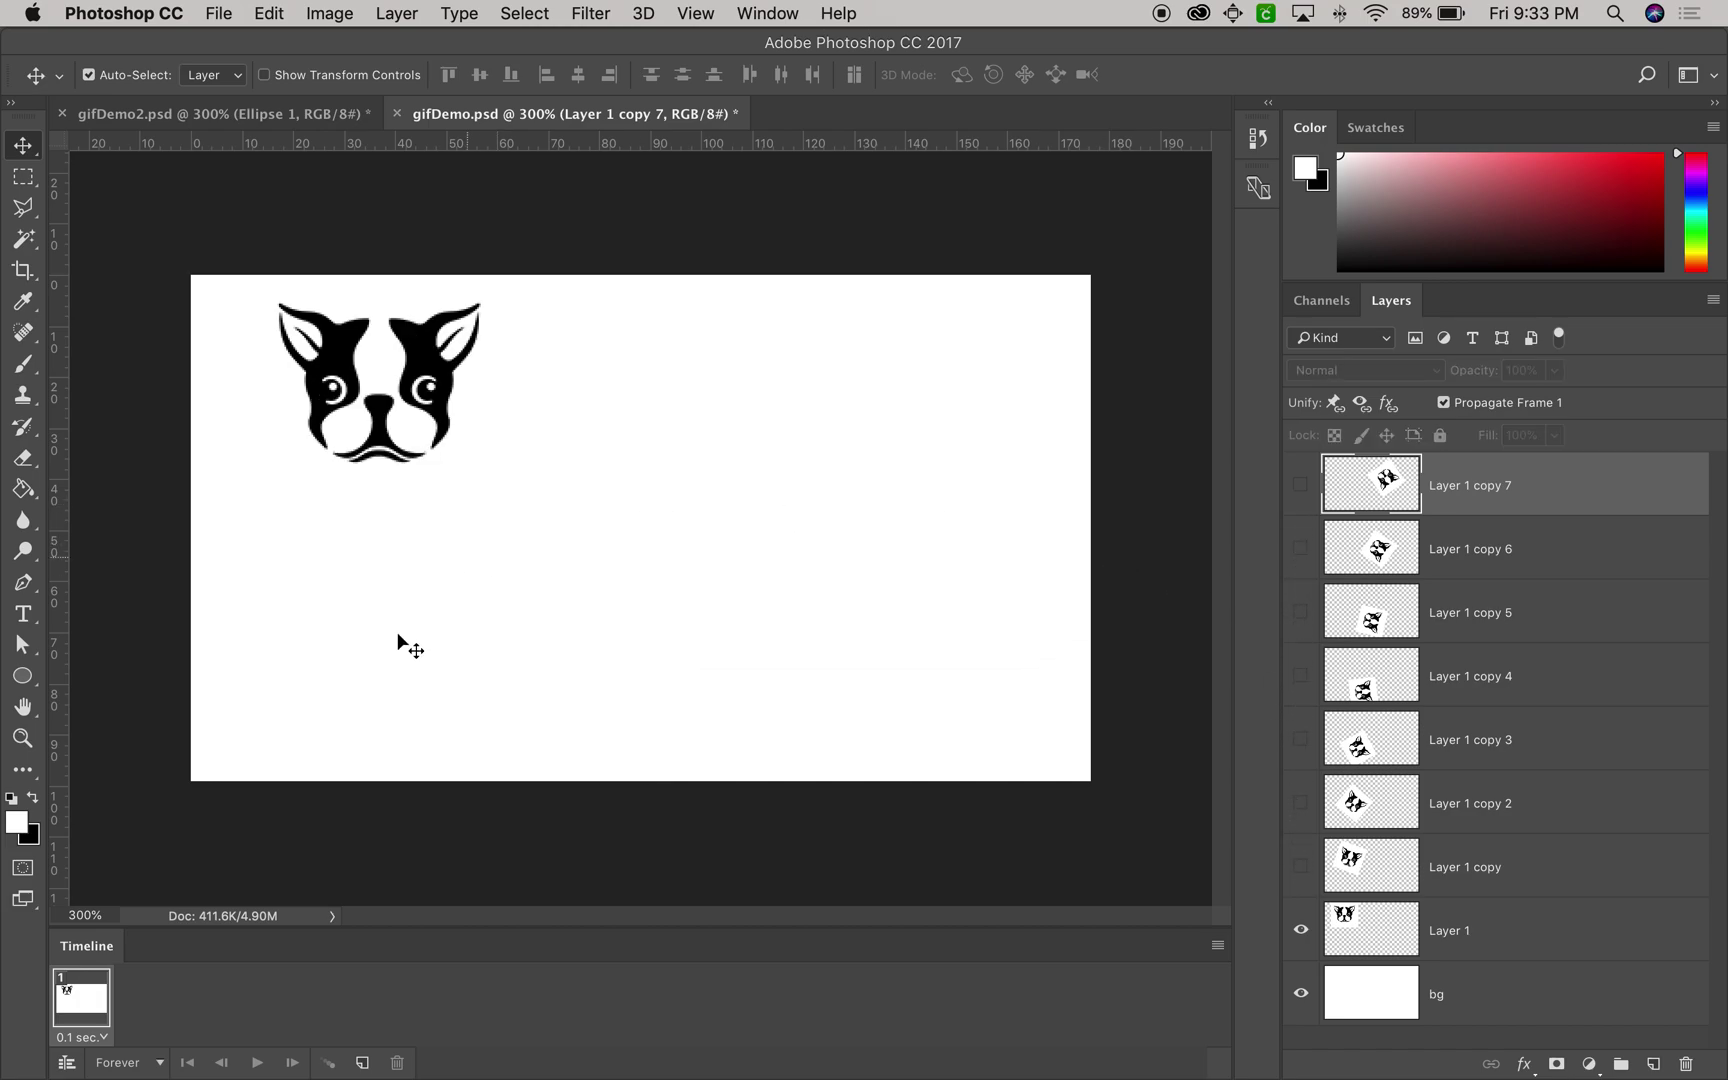
left_click(362, 1064)
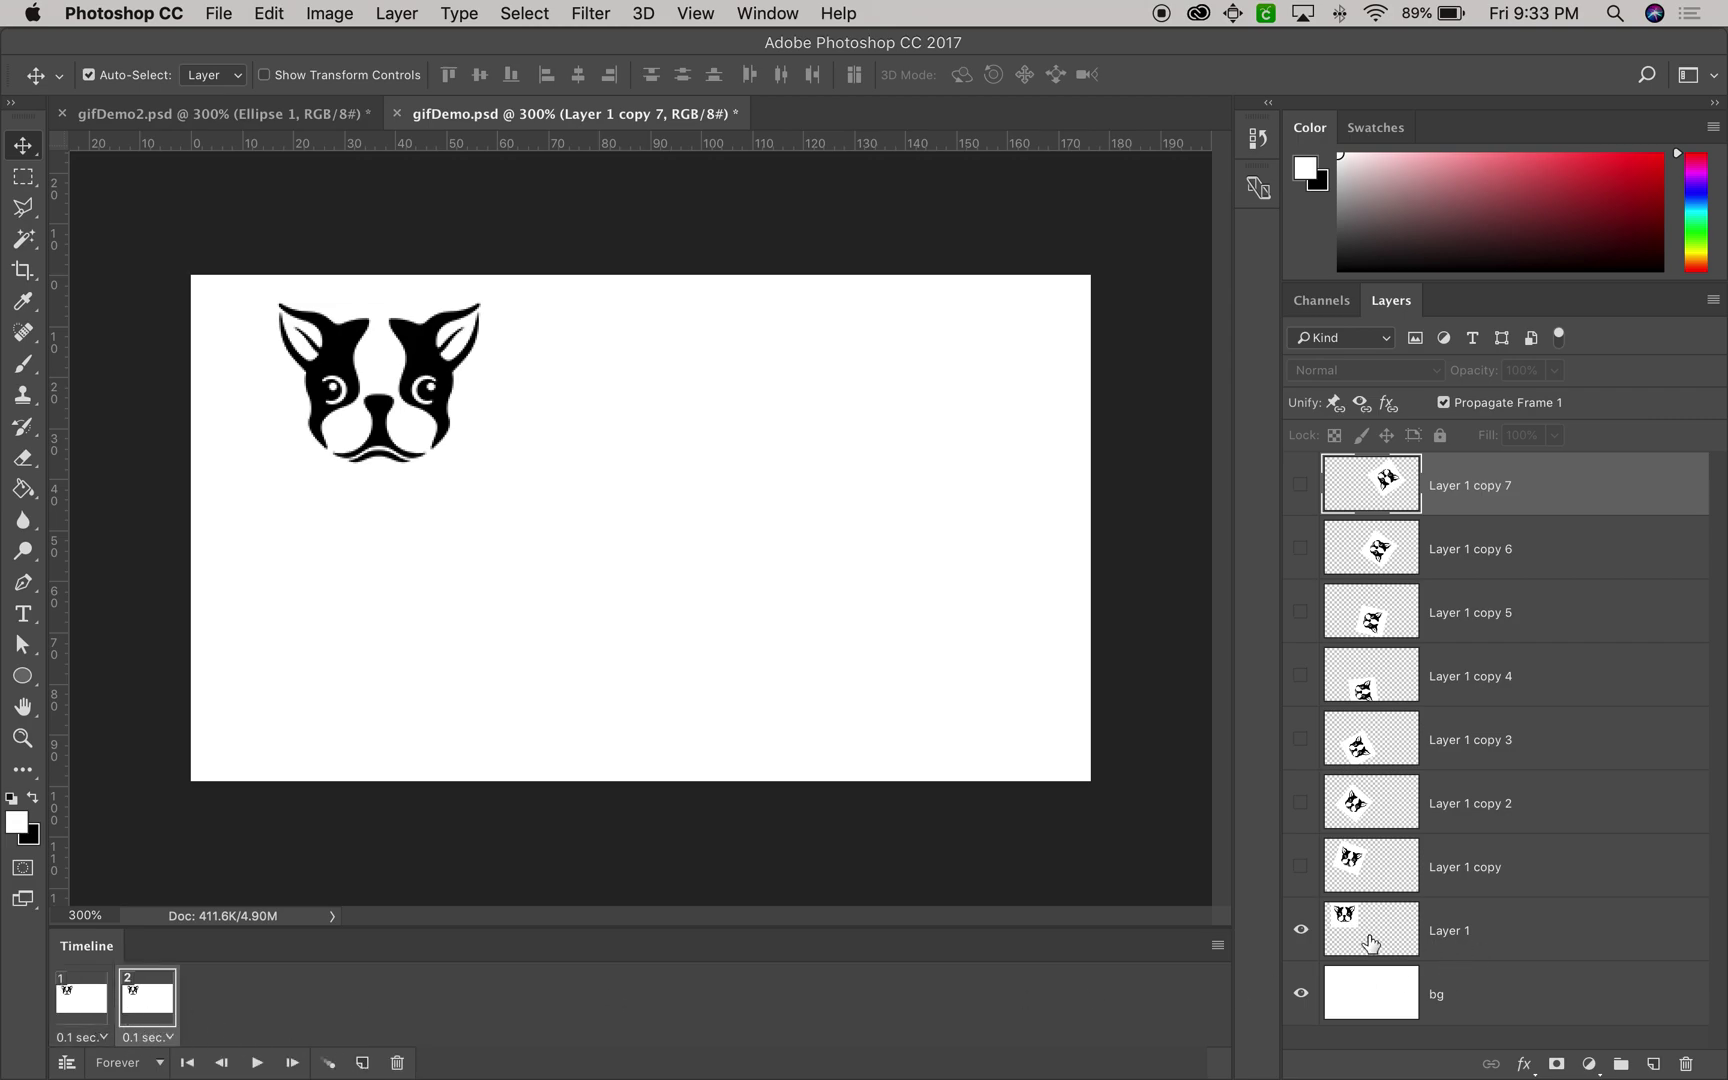
left_click(1301, 932)
left_click(1300, 867)
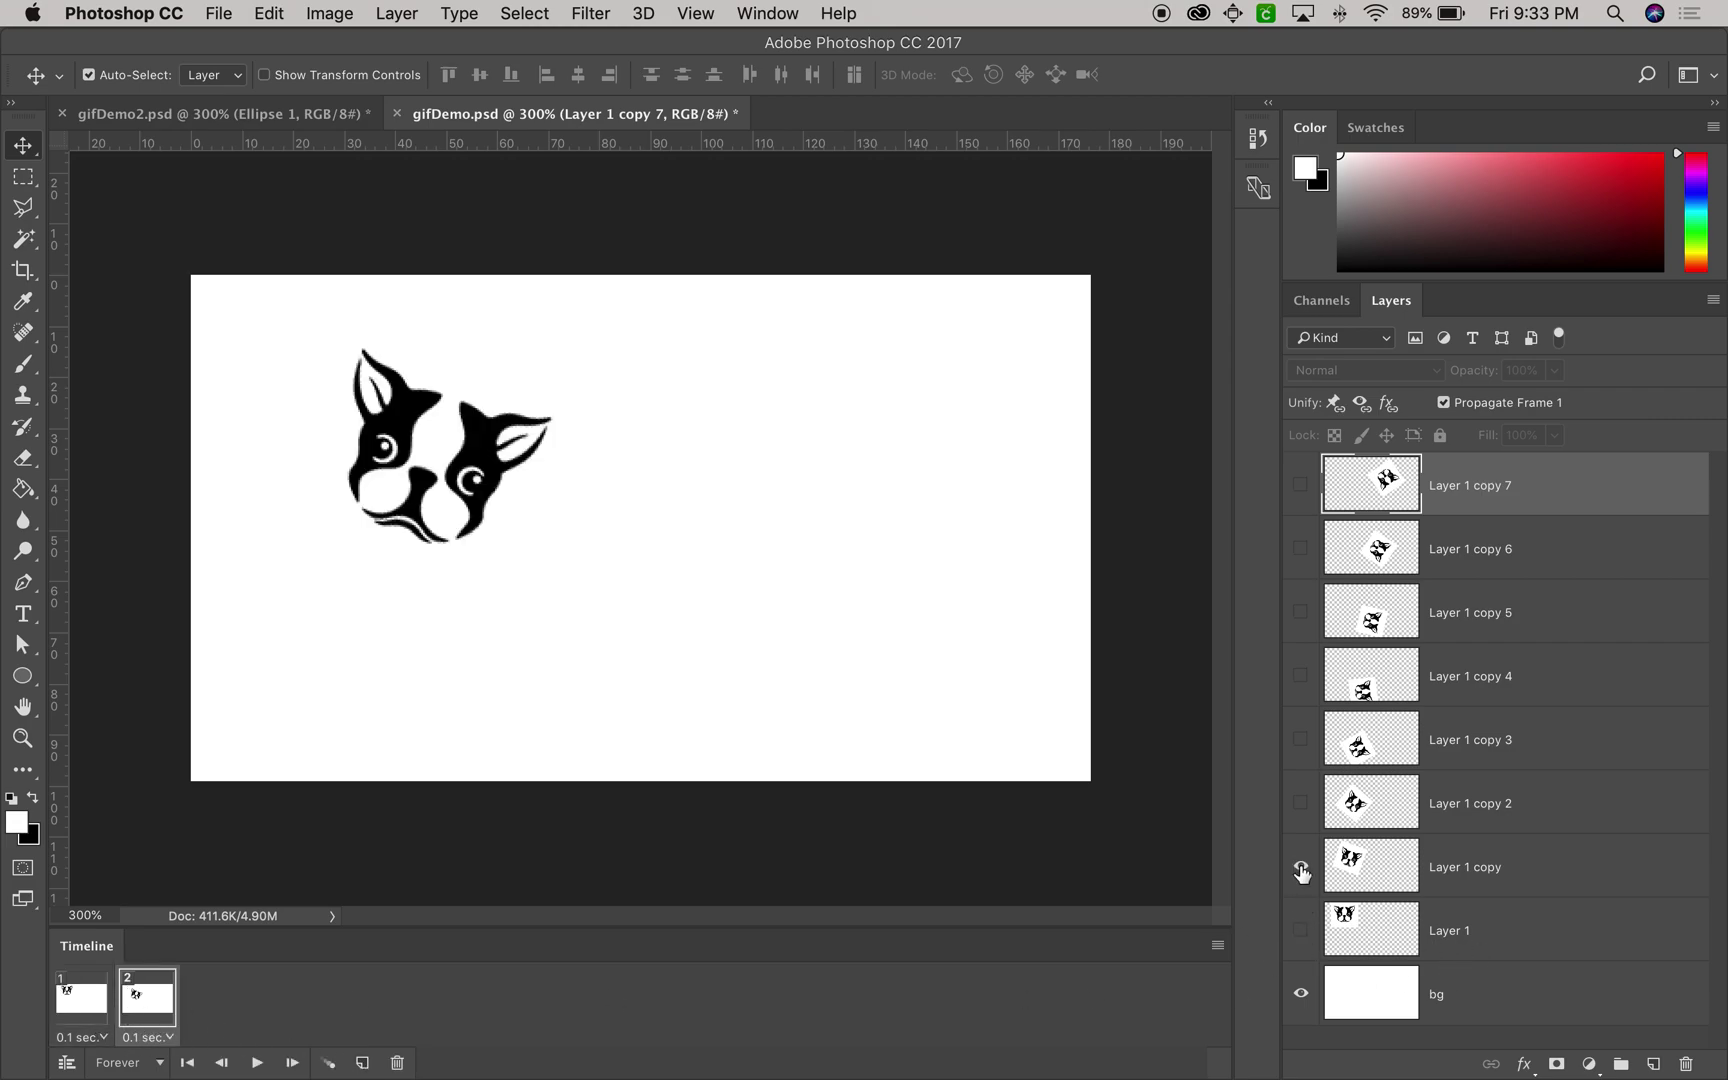
- Add frame 3 to the animation with Layer 1 copy hidden and Layer 1 copy 2 shown
left_click(363, 1064)
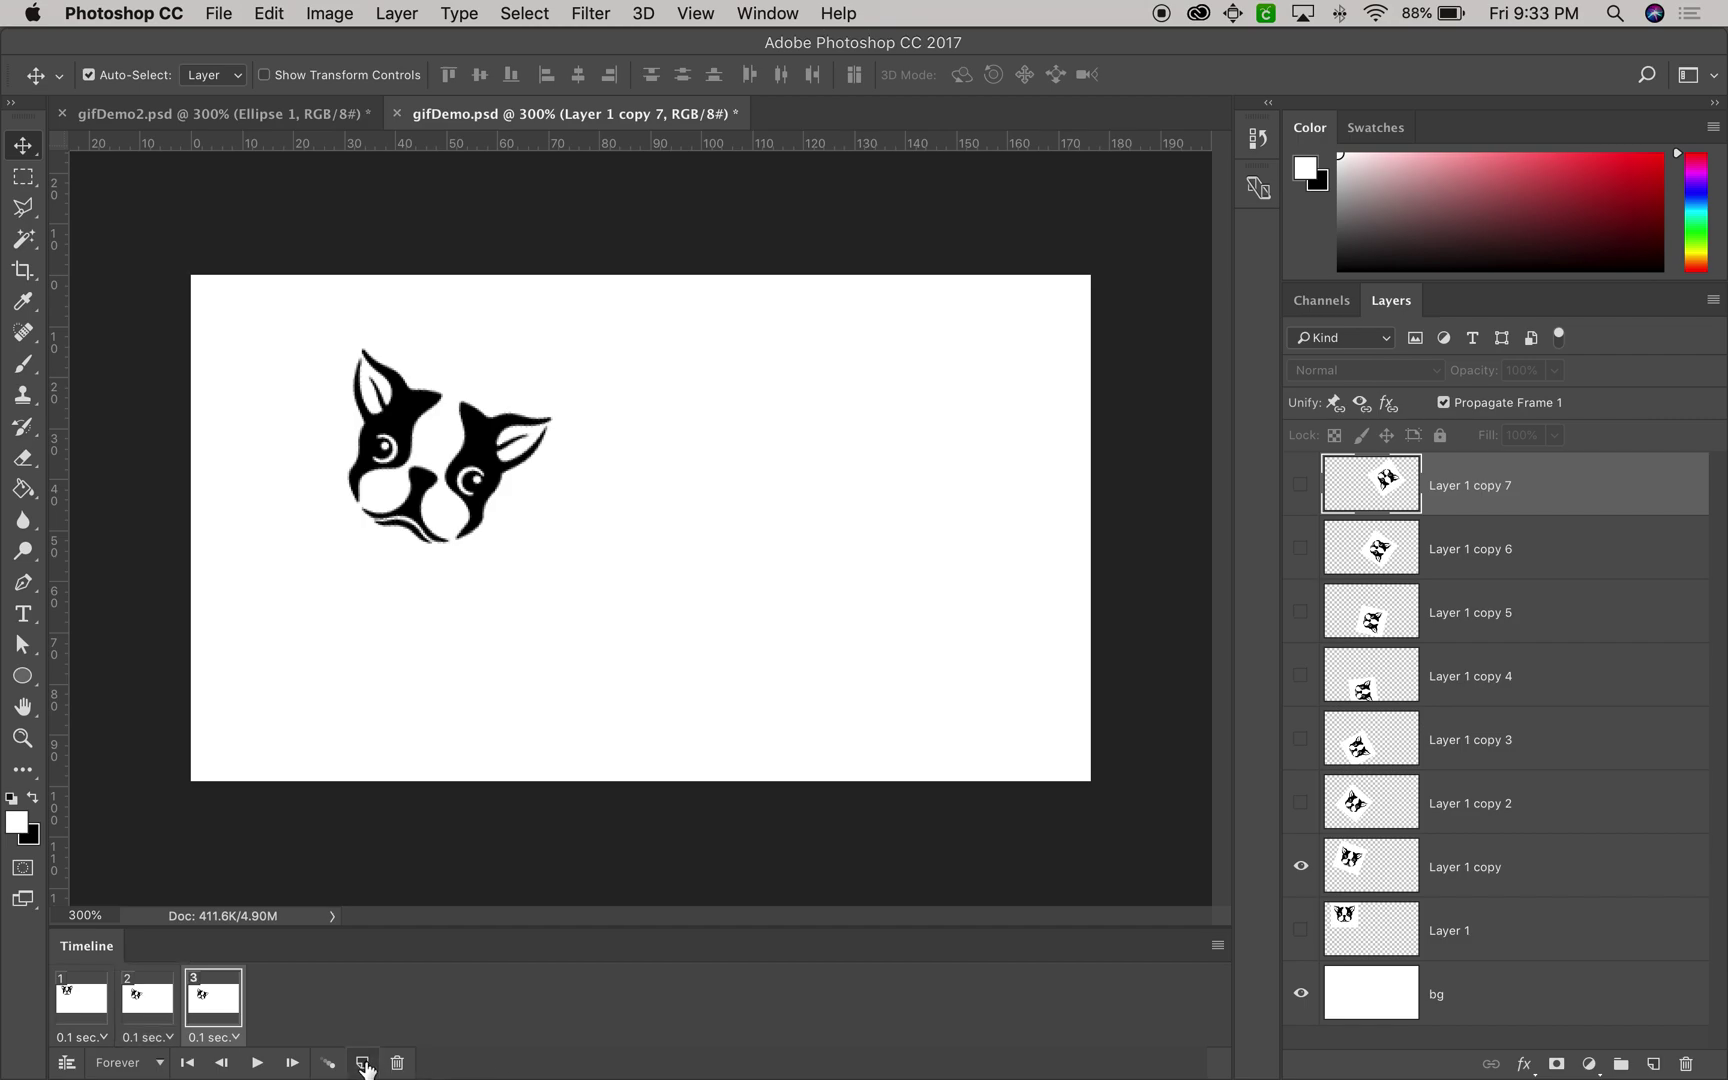
left_click(1299, 870)
left_click(1300, 803)
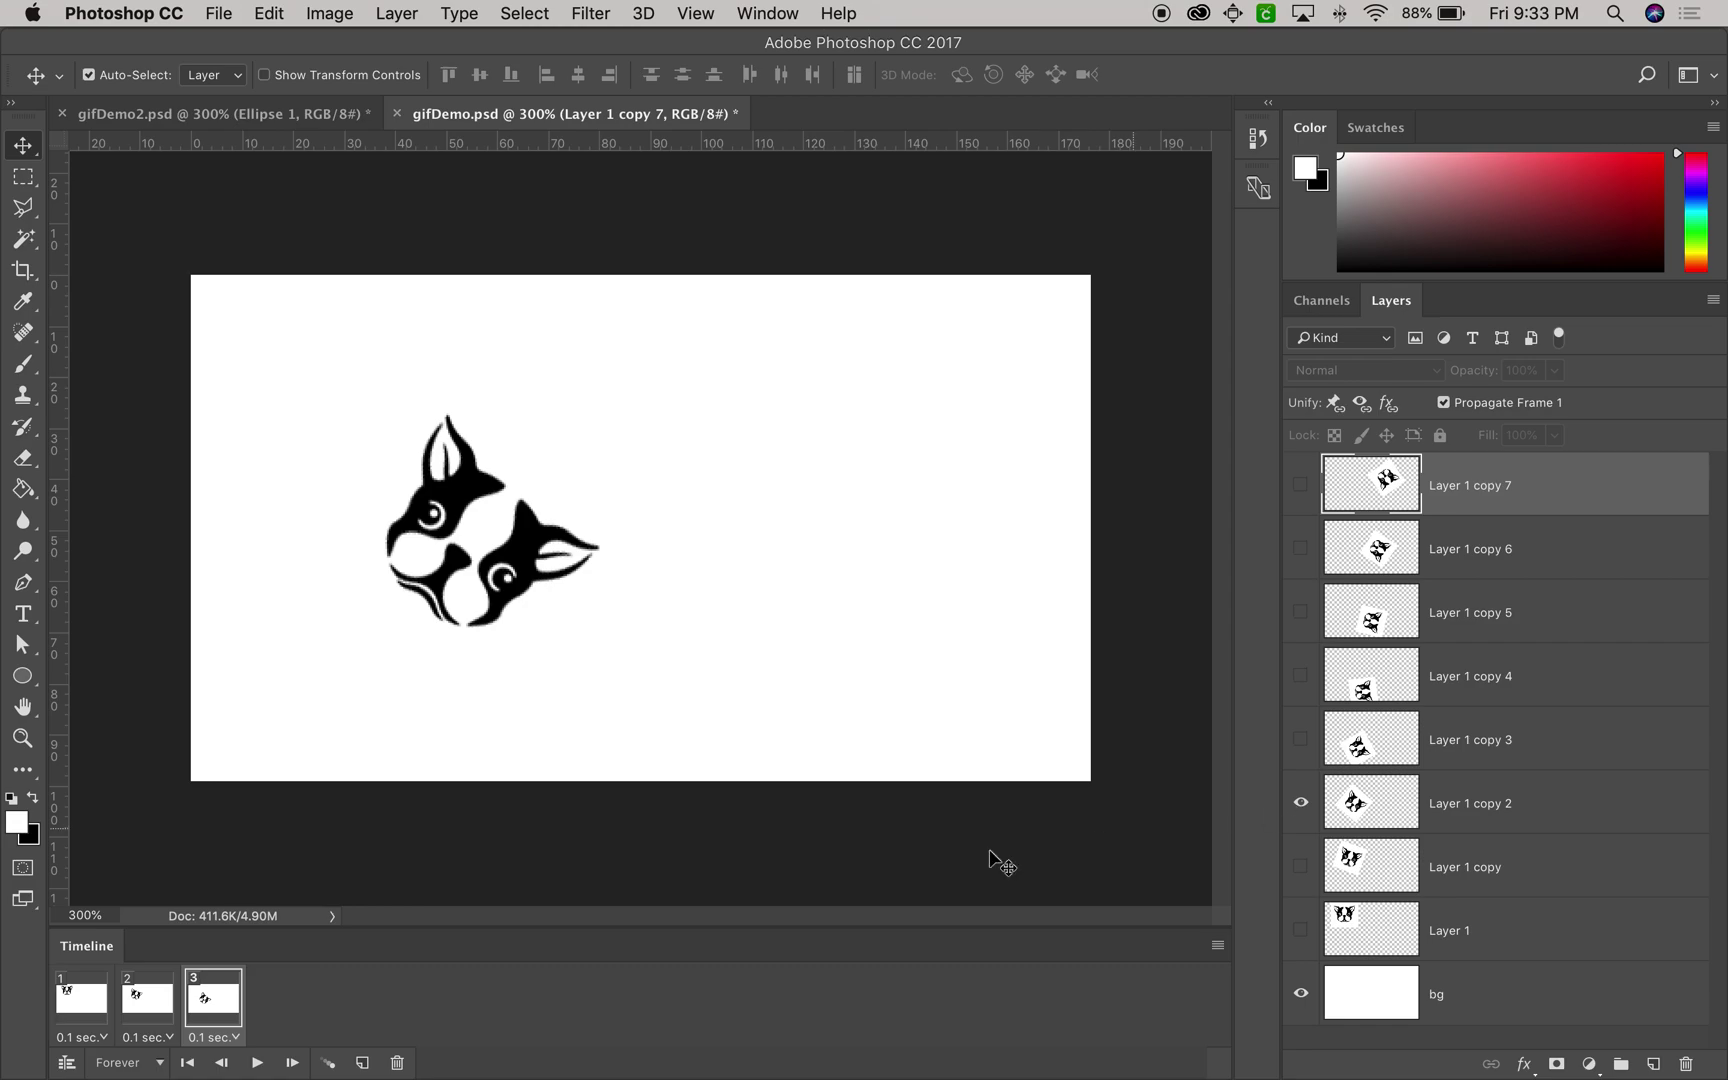
- Add frame 4 to the animation with Layer 1 copy 2 hidden and Layer 1 copy 3 shown
left_click(363, 1062)
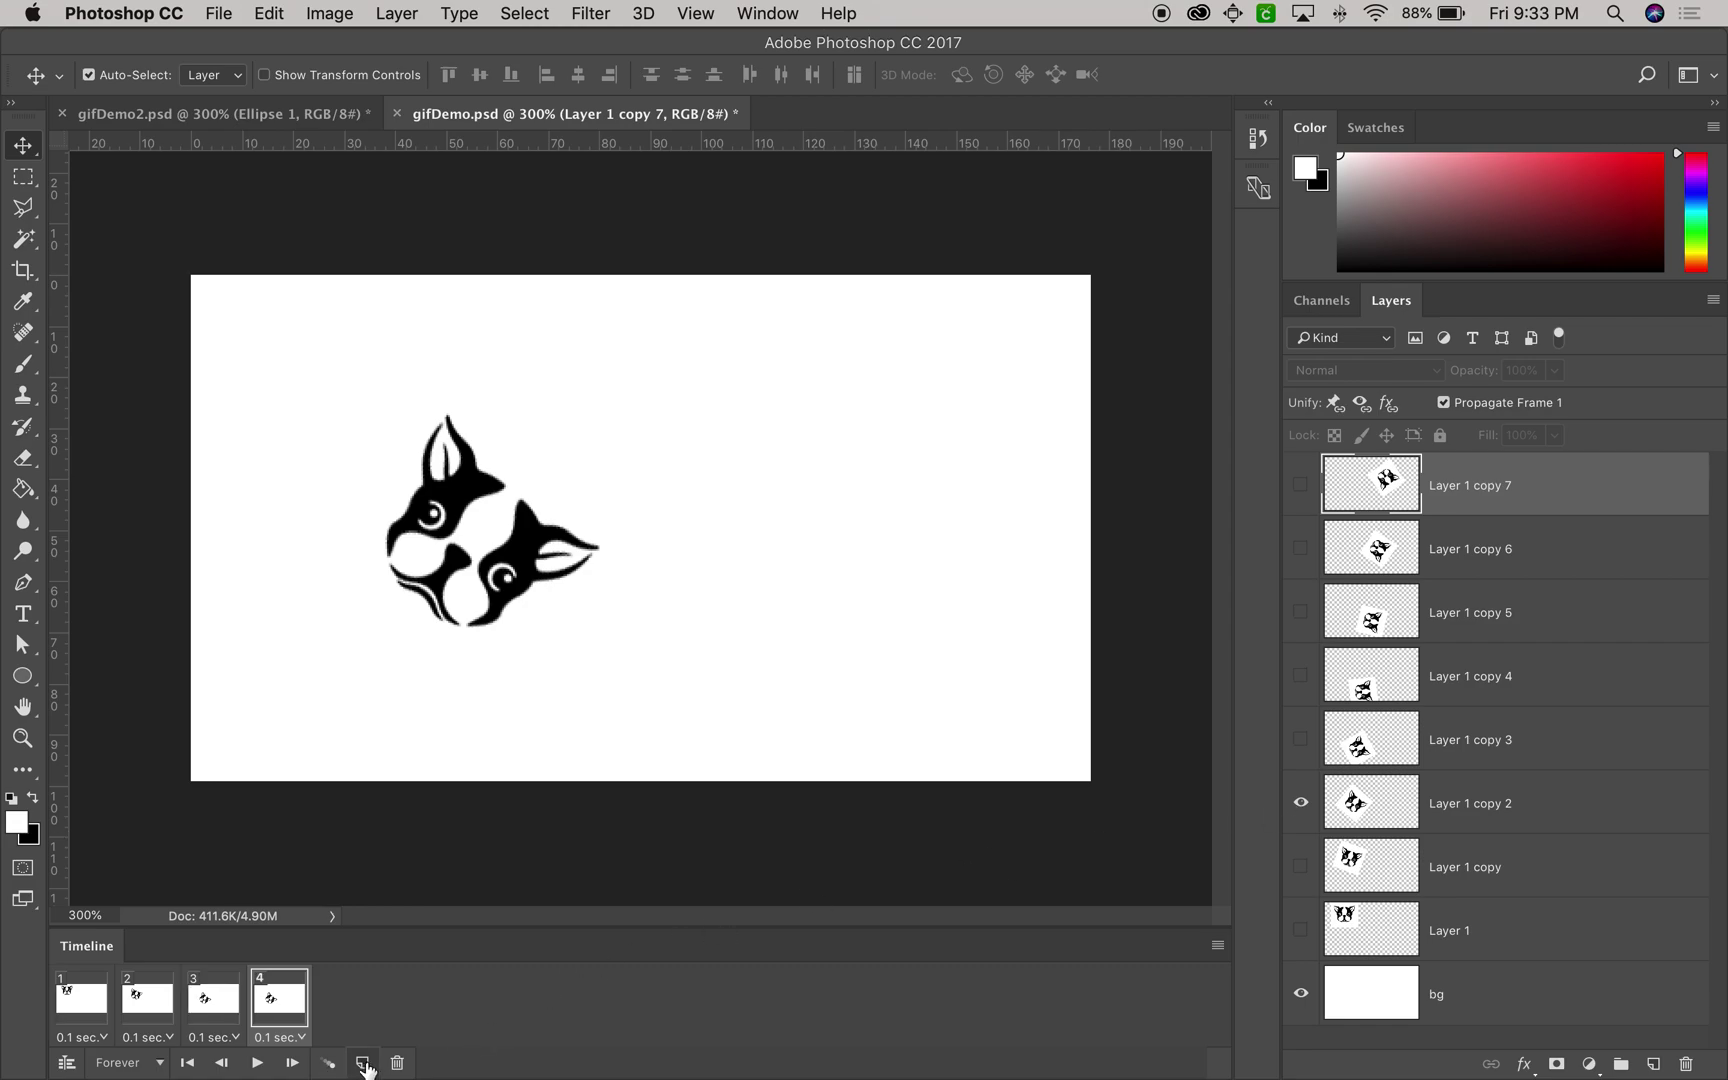
left_click(1300, 803)
left_click(1300, 740)
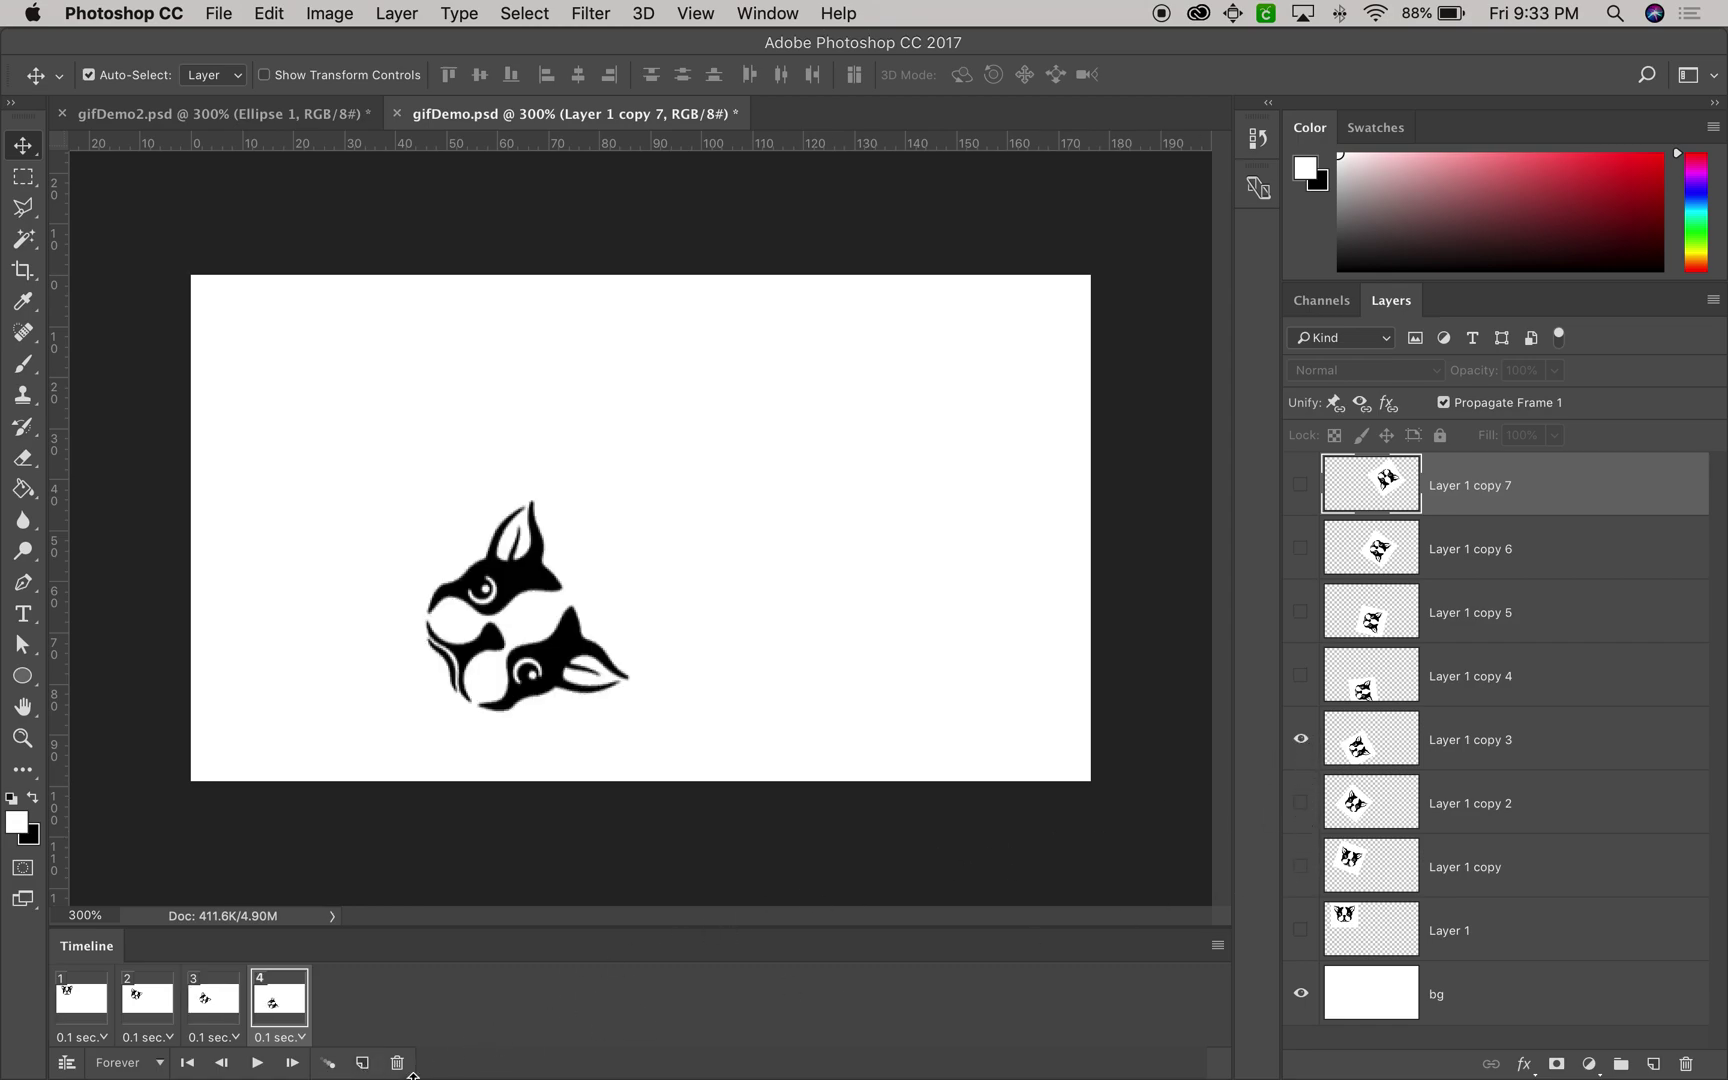
- Add frame 5 to the animation with Layer 1 copy 3 hidden and Layer 1 copy 4 shown
left_click(363, 1062)
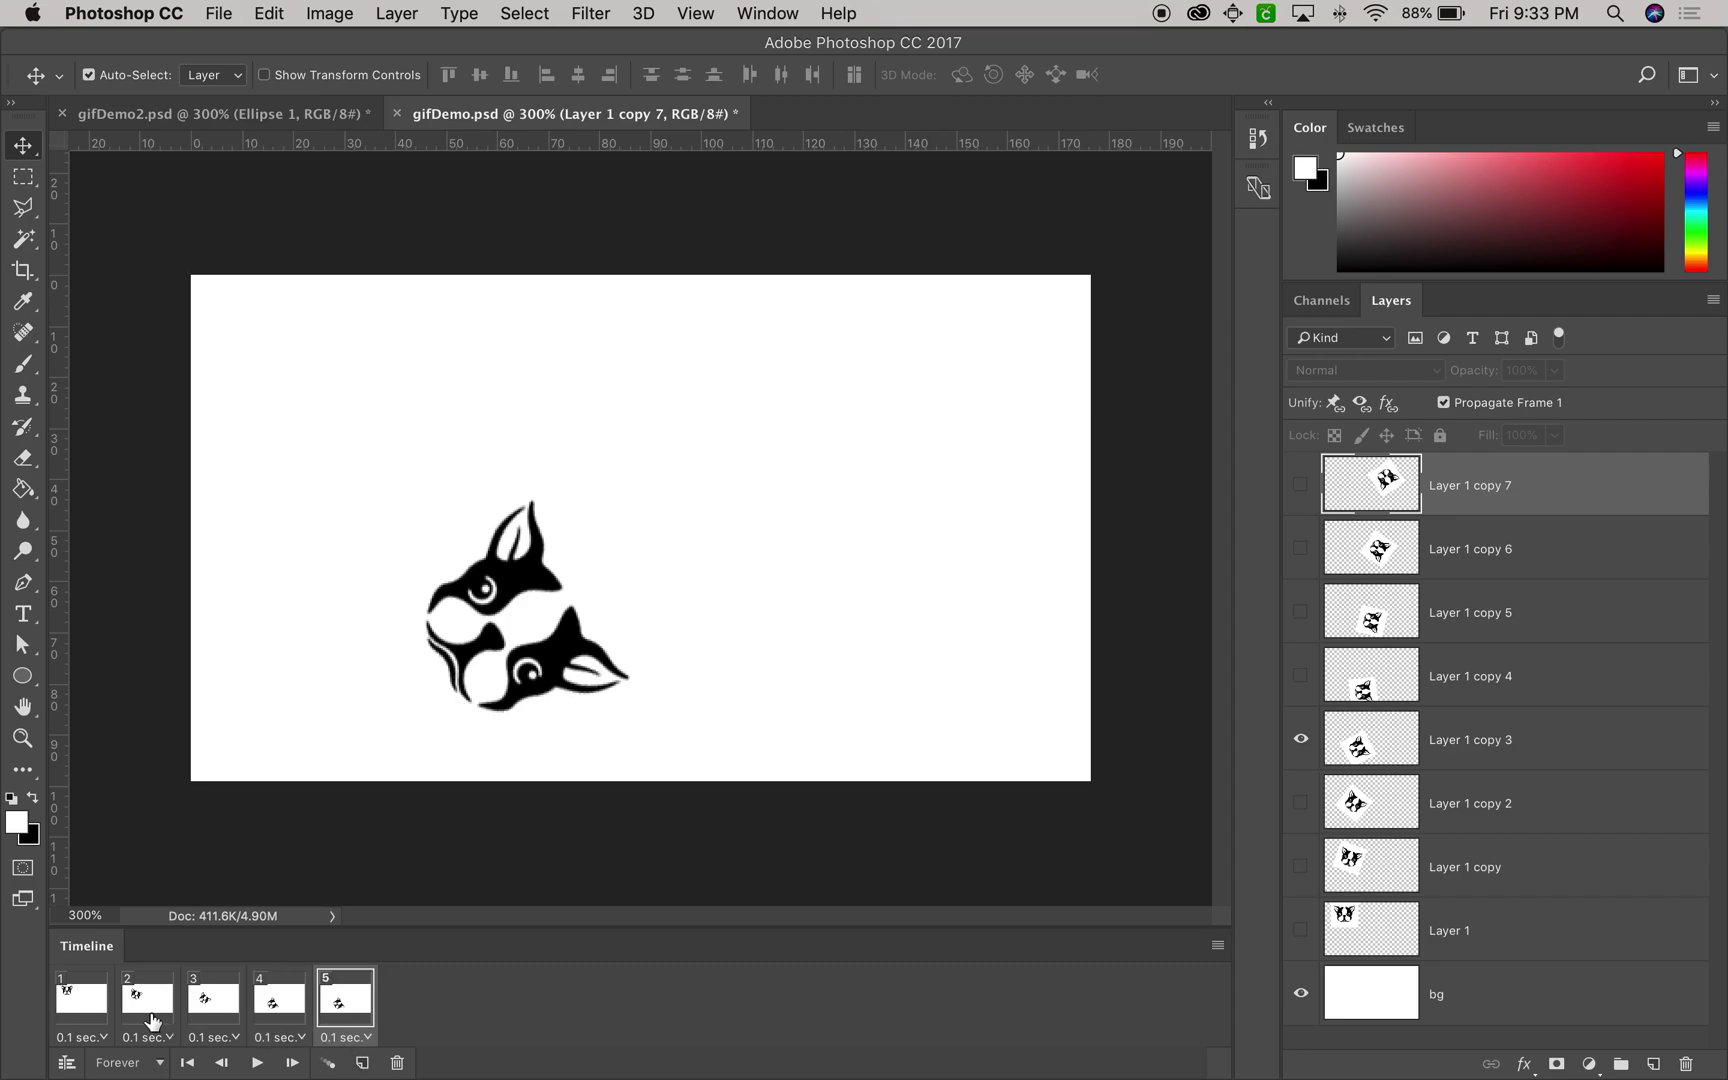
left_click(1300, 740)
left_click(1300, 676)
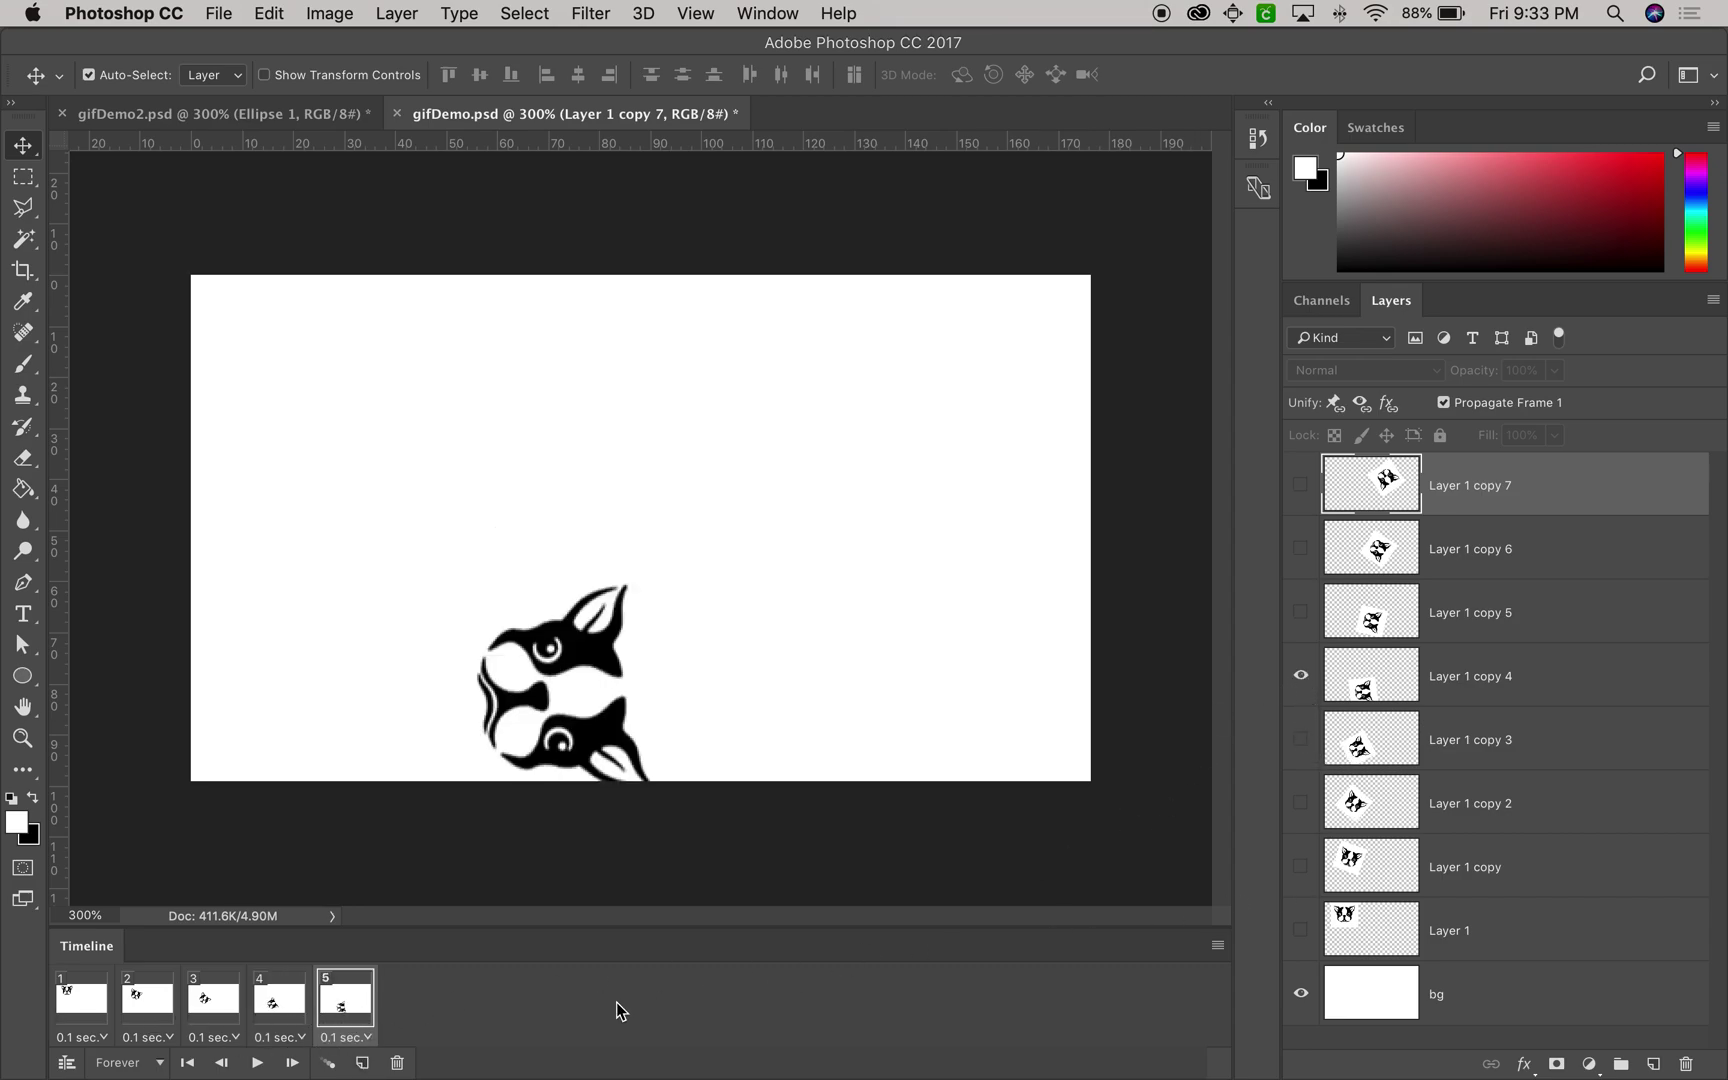
- Add frame 6 to the animation with Layer 1 copy 4 hidden and Layer 1 copy 5 shown
left_click(363, 1062)
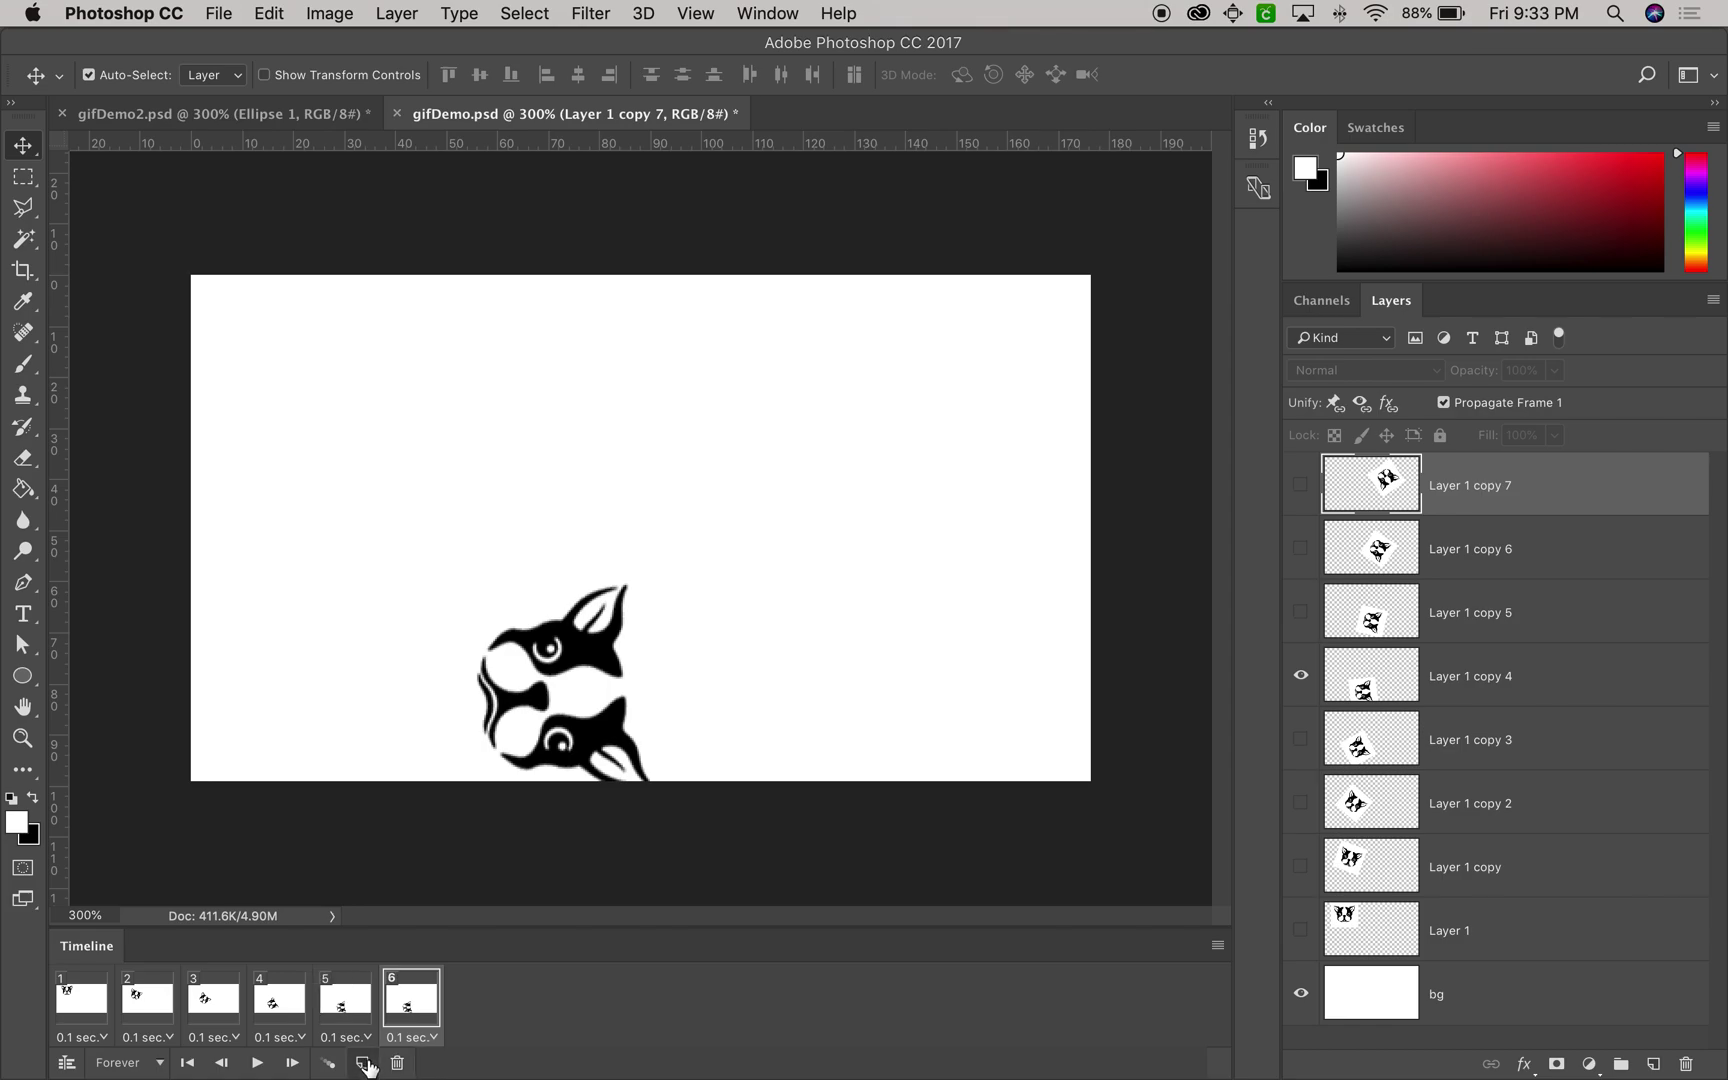
left_click(1300, 678)
left_click(1301, 614)
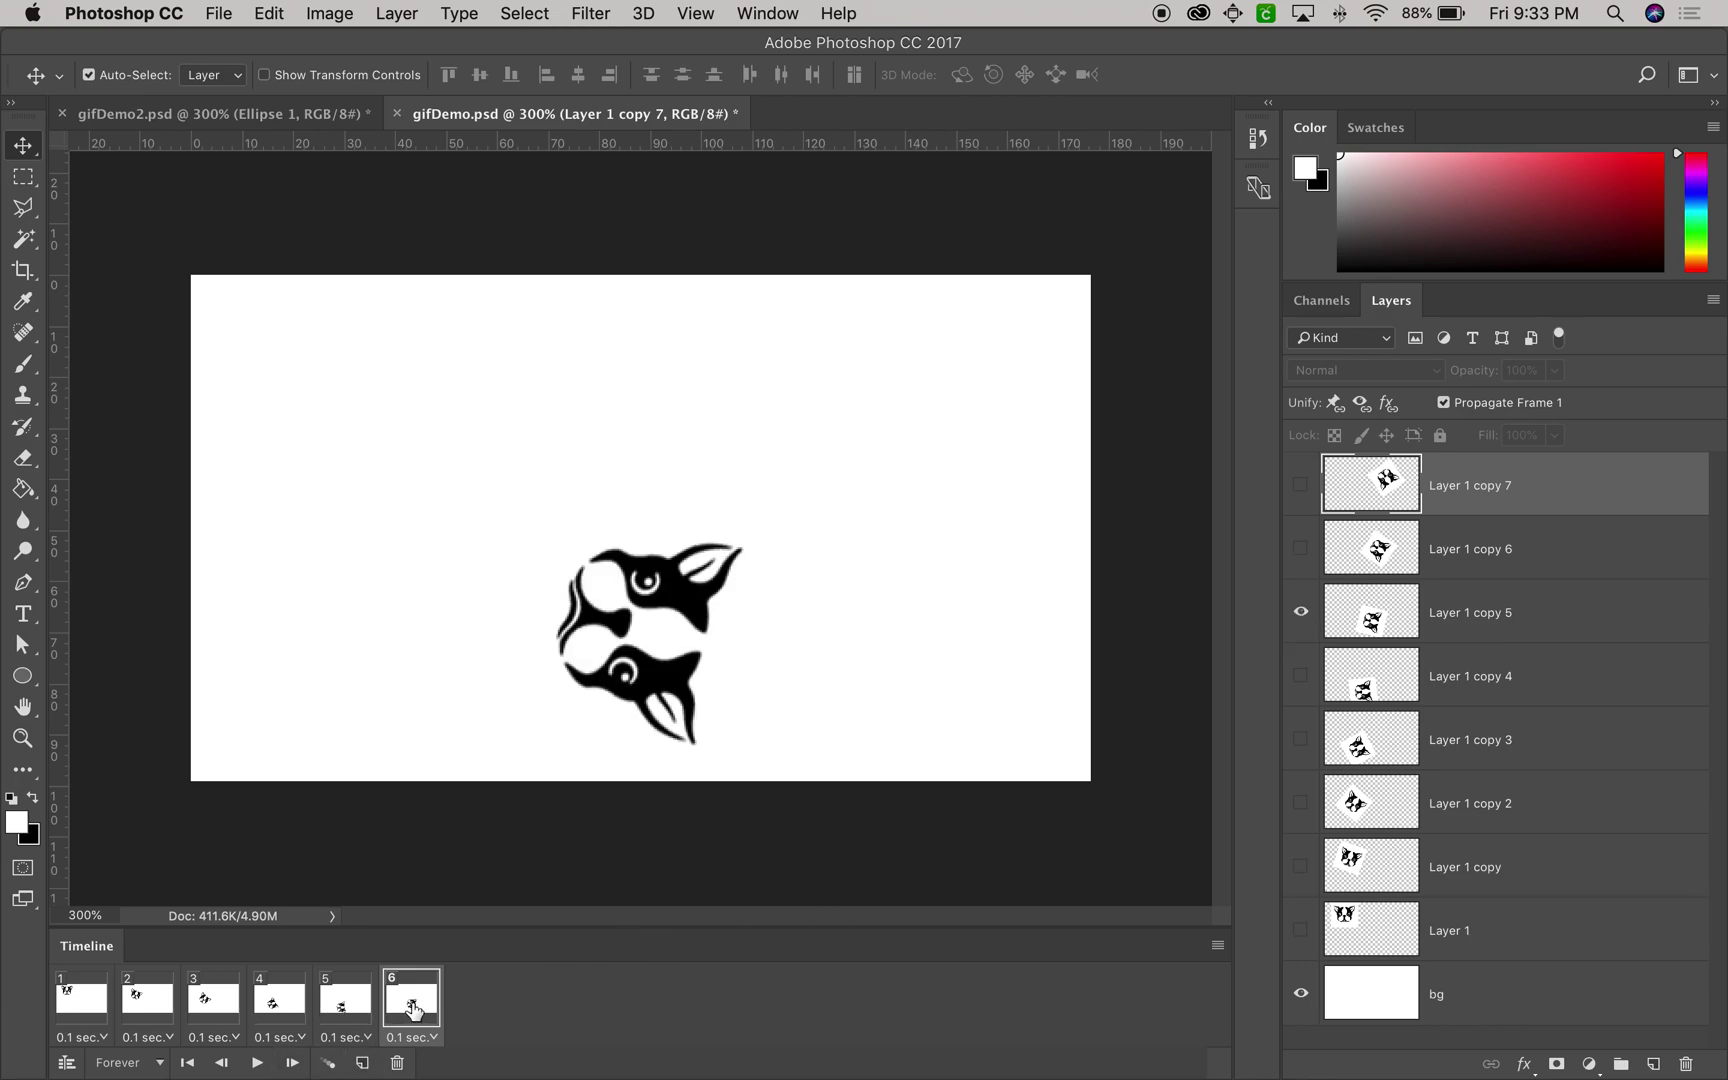
- Add frame 7 to the animation with Layer 1 copy 5 hidden and Layer 1 copy 6 shown
left_click(362, 1063)
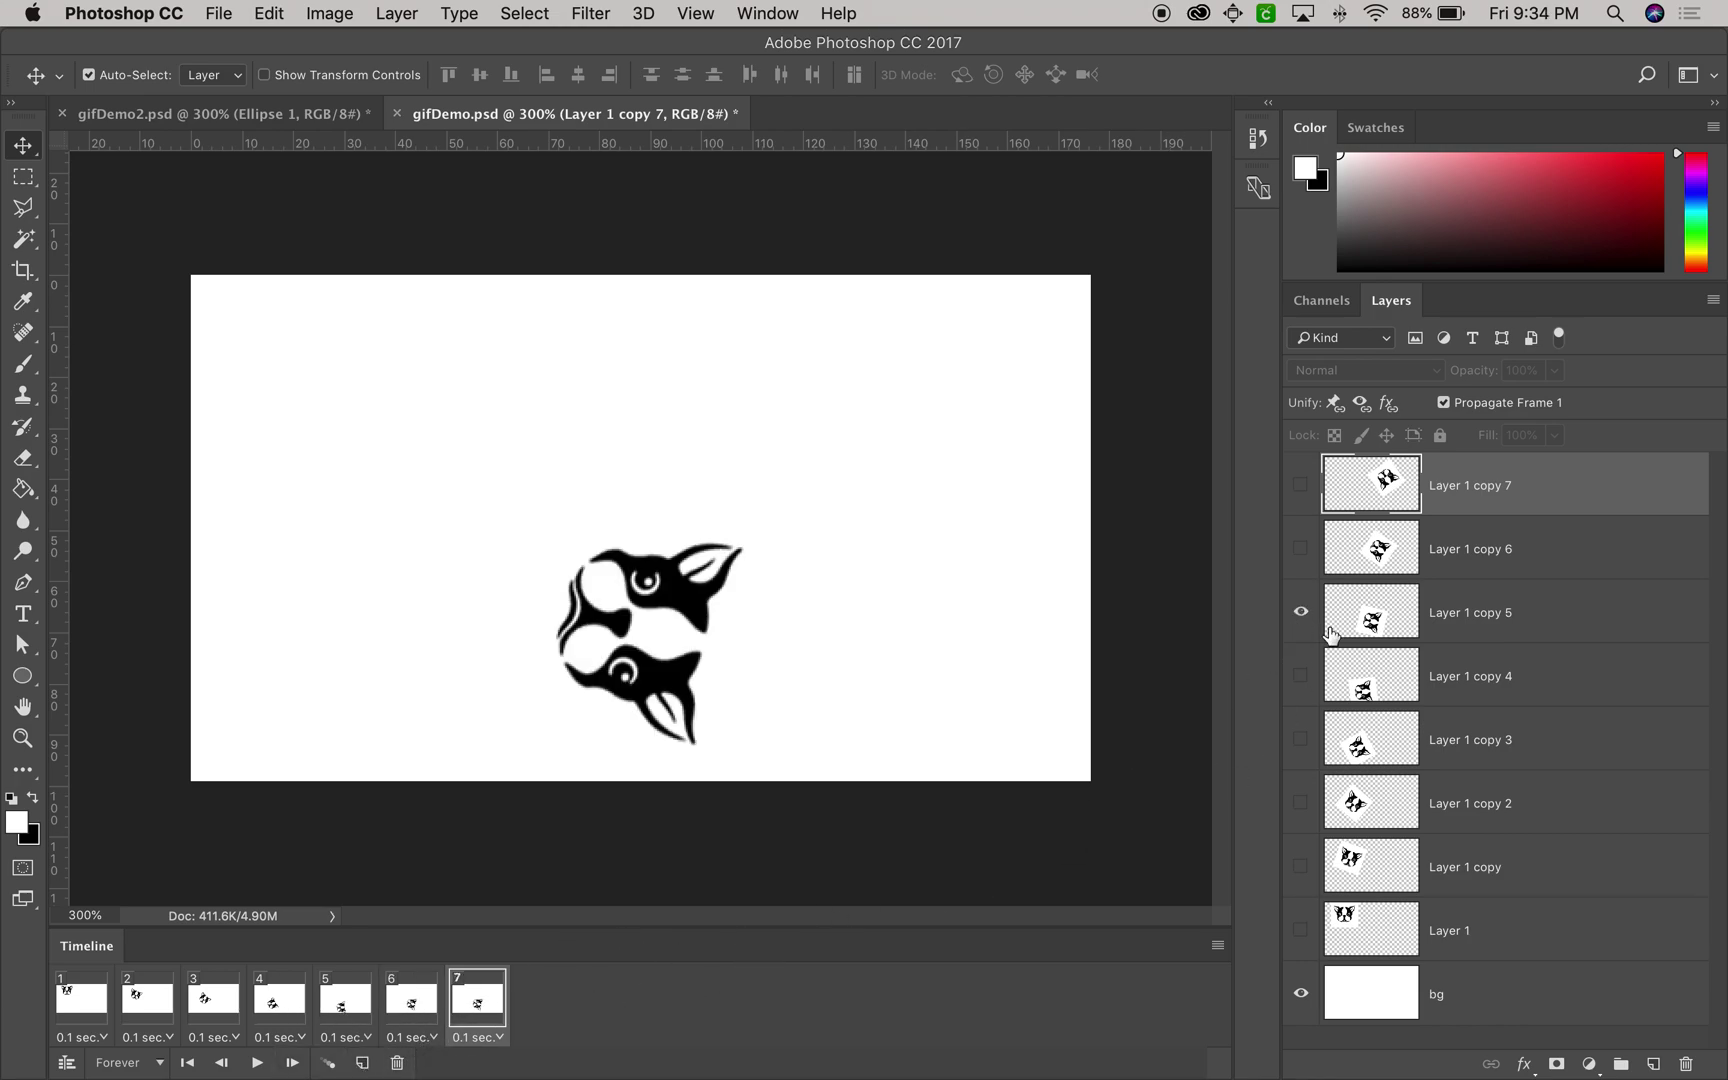
left_click(1301, 612)
left_click(1301, 548)
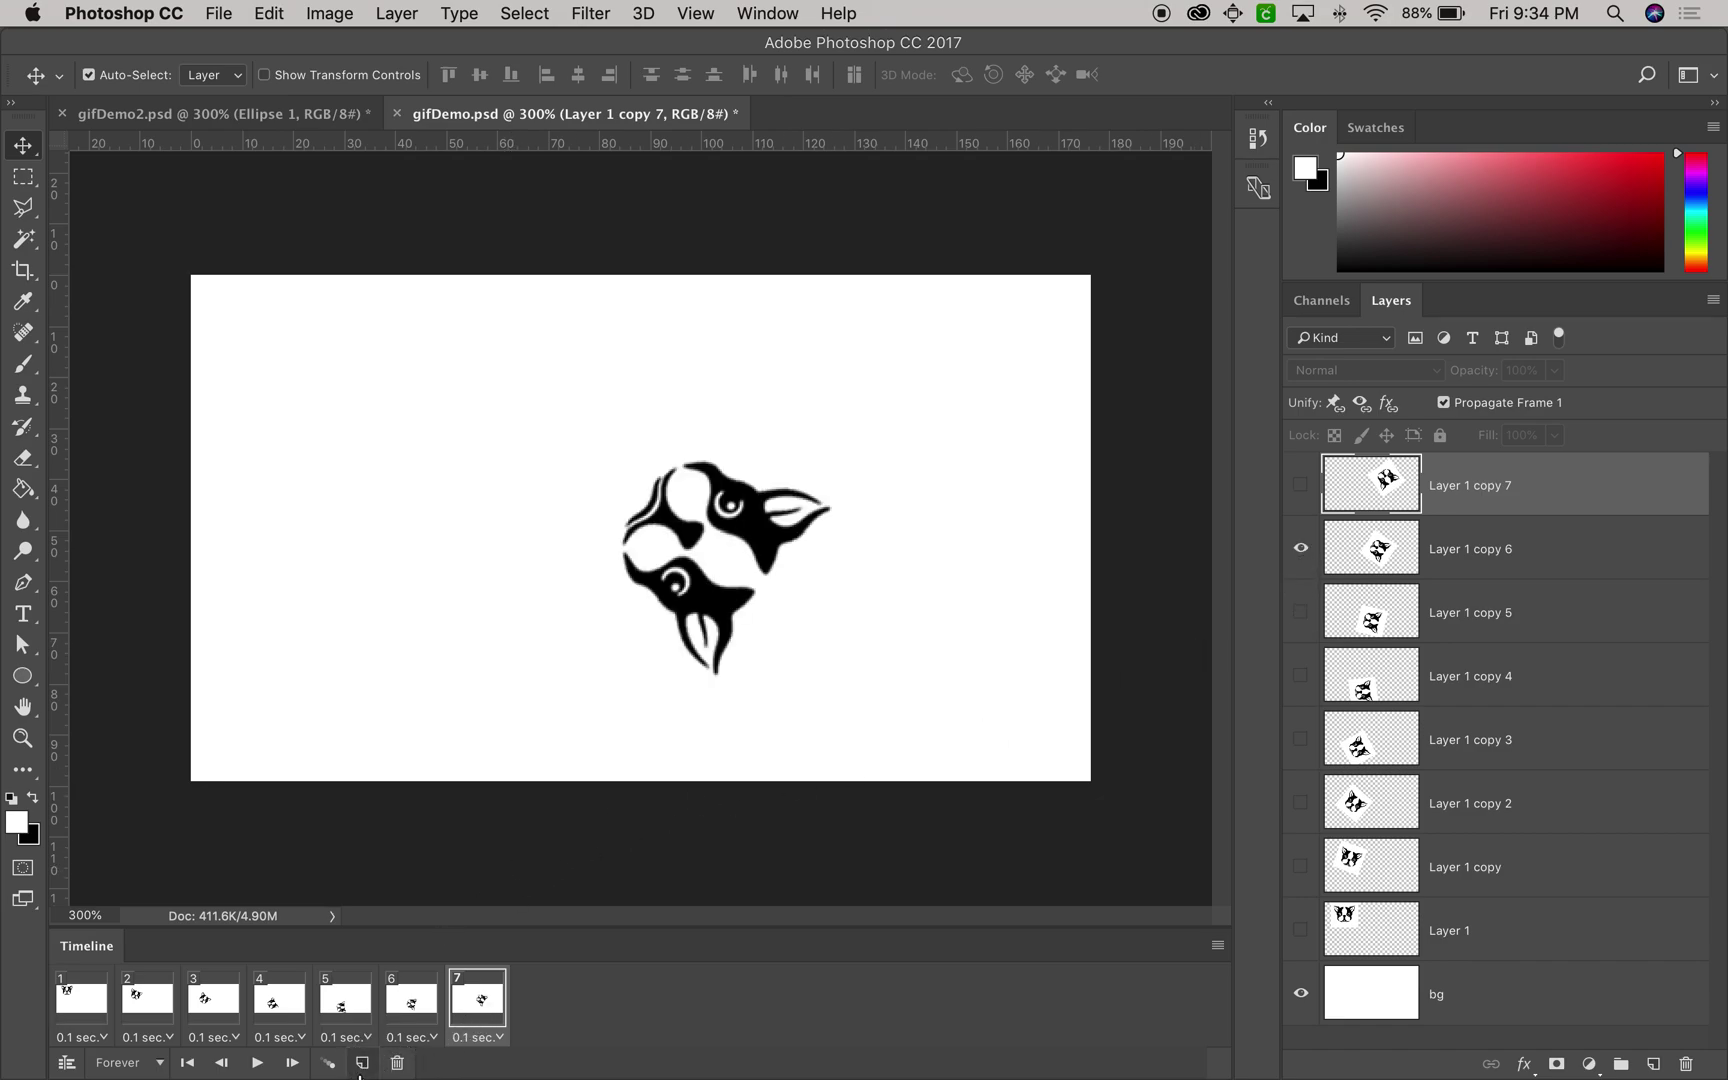
- Add frame 8 with Layer 1 copy 6 hidden and Layer 1 copy 7 shown, and play the finished animation as a preview
left_click(362, 1063)
left_click(1301, 548)
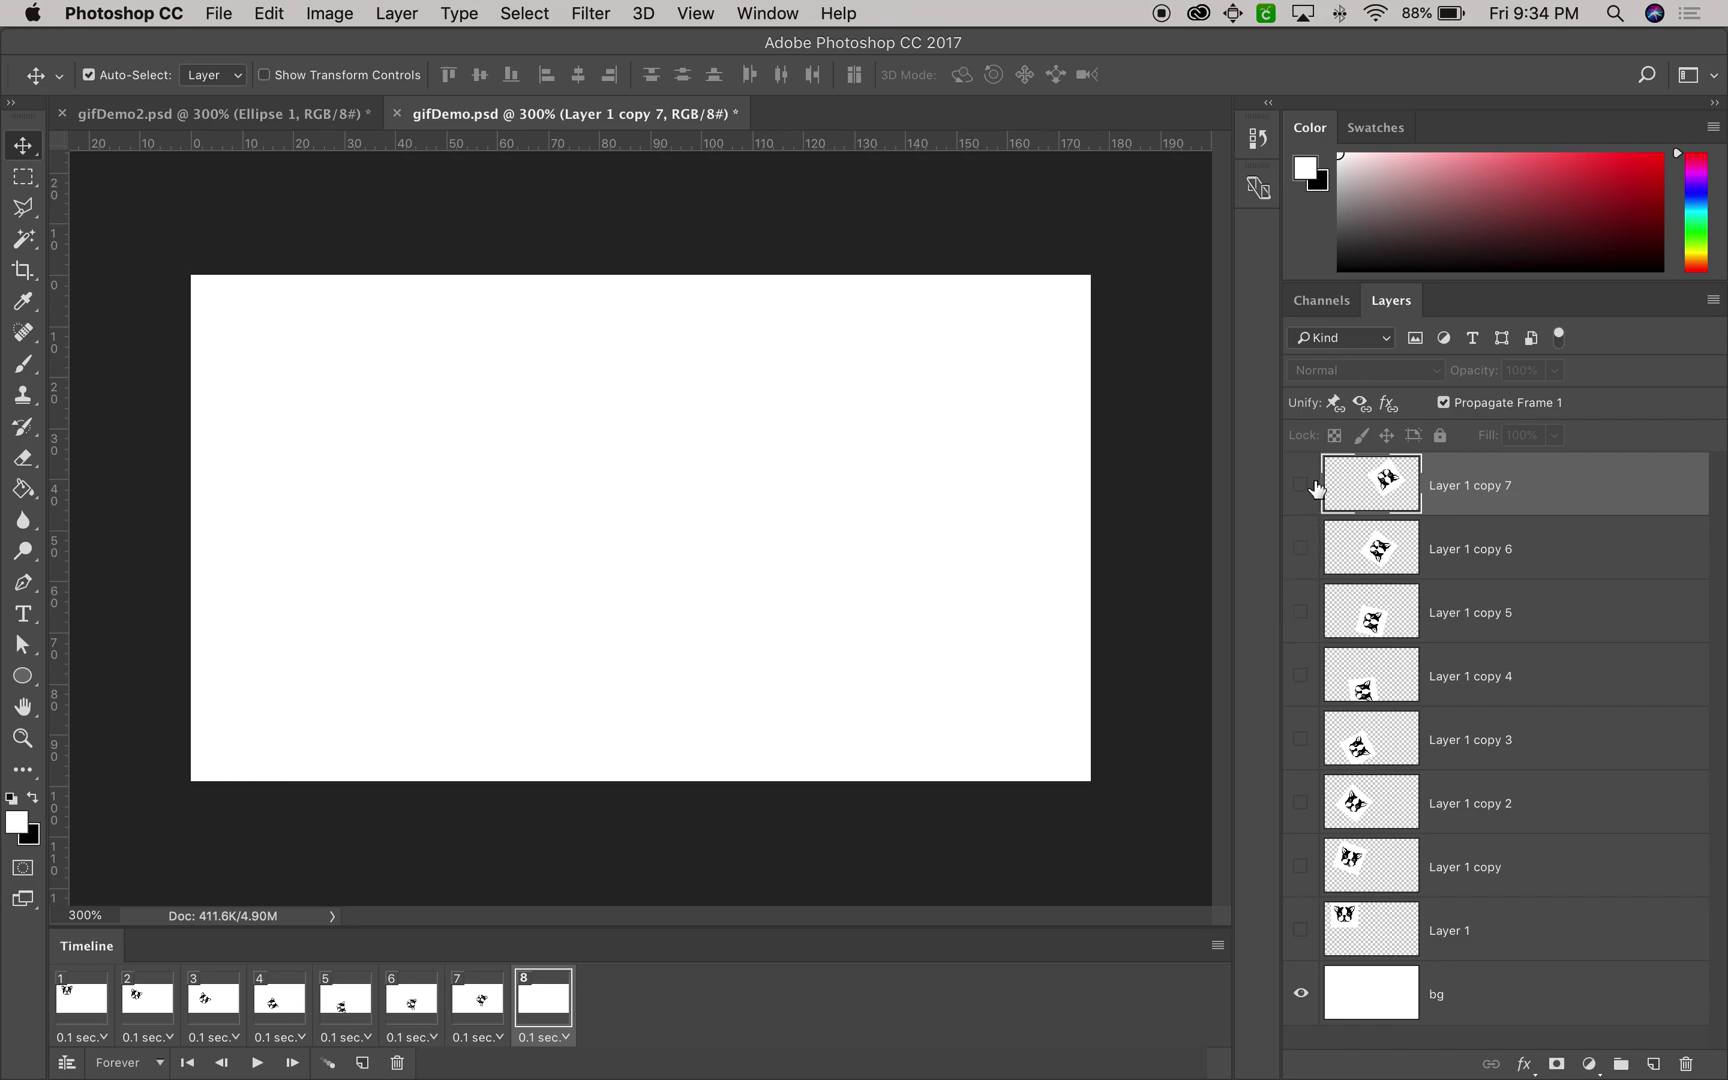
left_click(1301, 485)
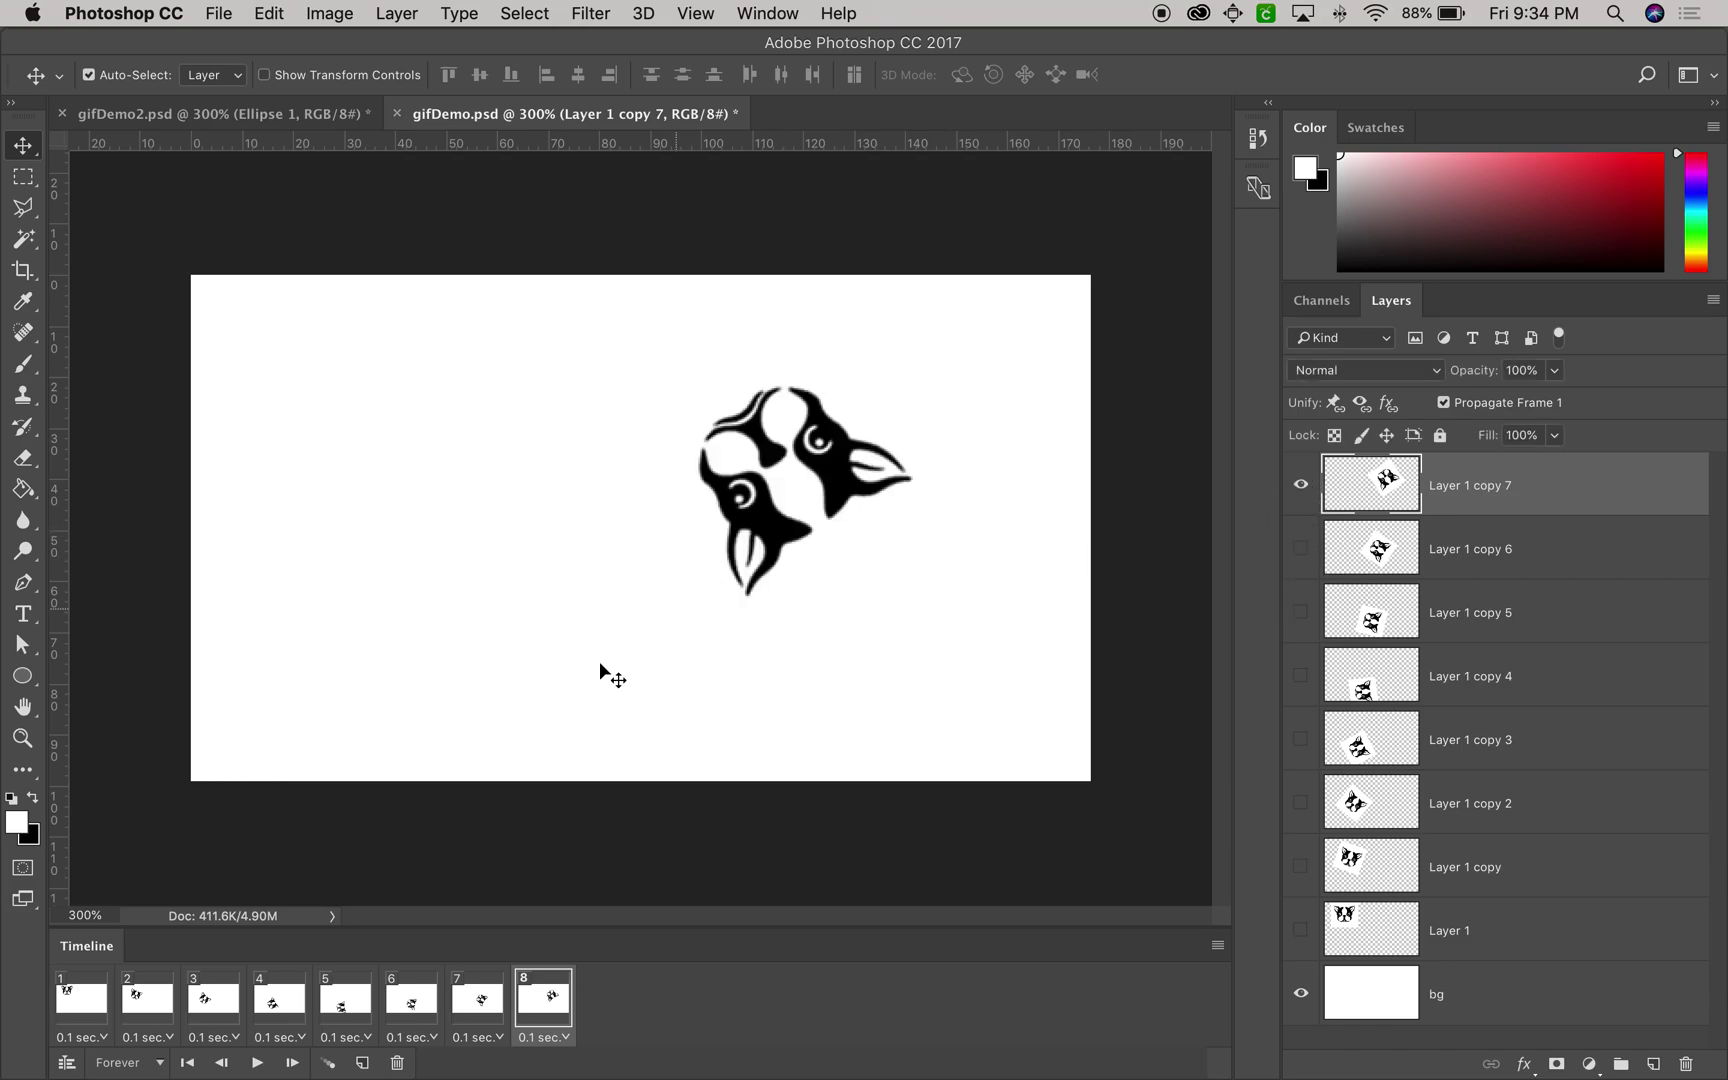
left_click(257, 1063)
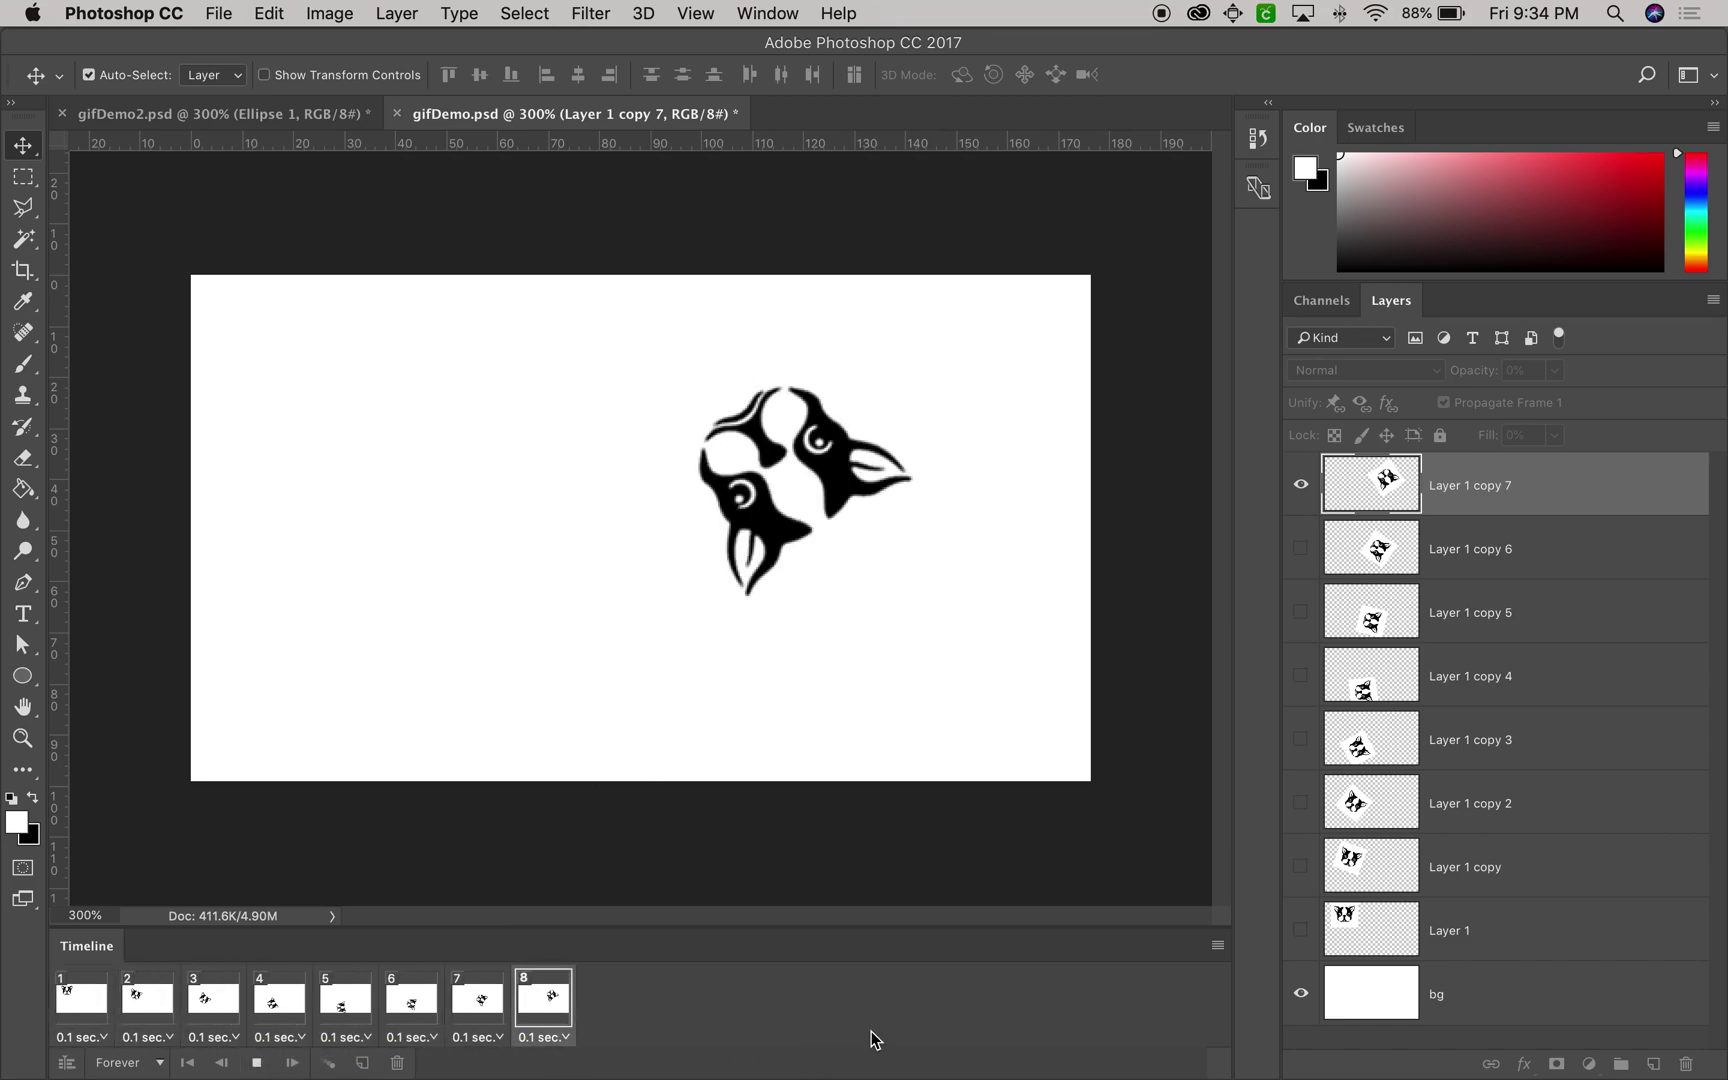
left_click(258, 1066)
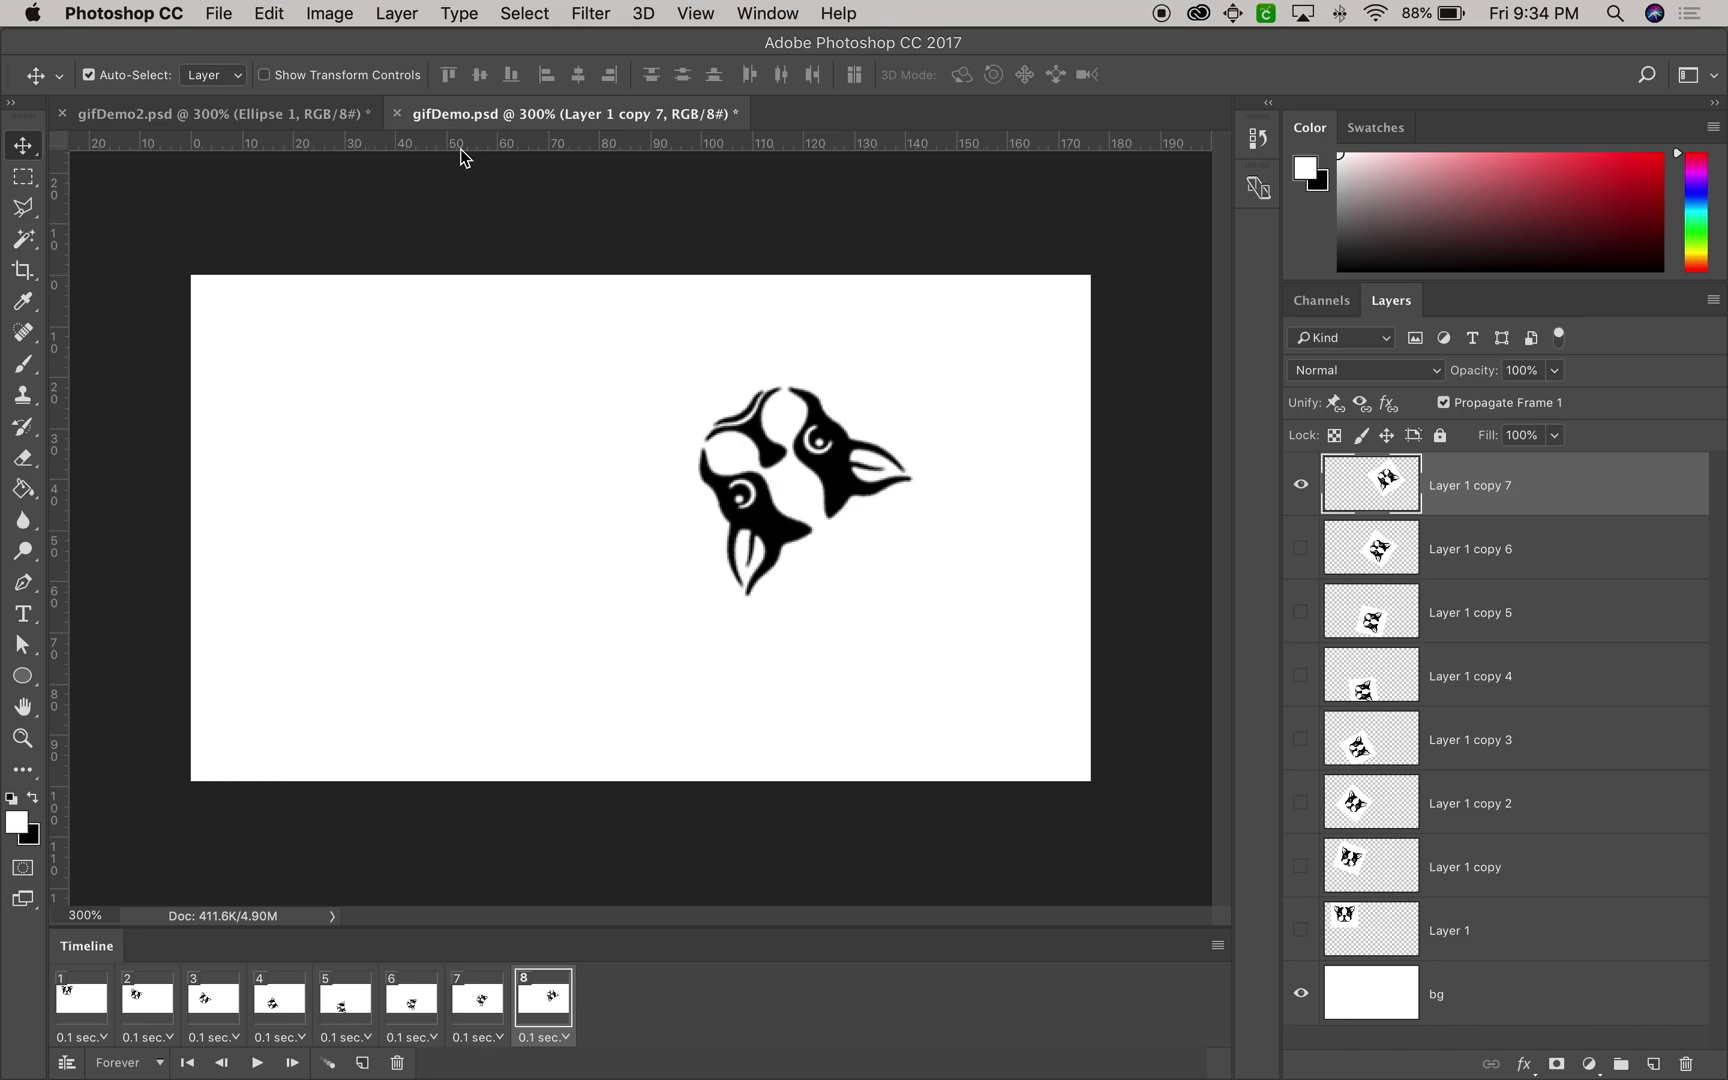
- Save gifDemo.psd and start a Save for Web (Legacy) export of the animation
left_click(220, 14)
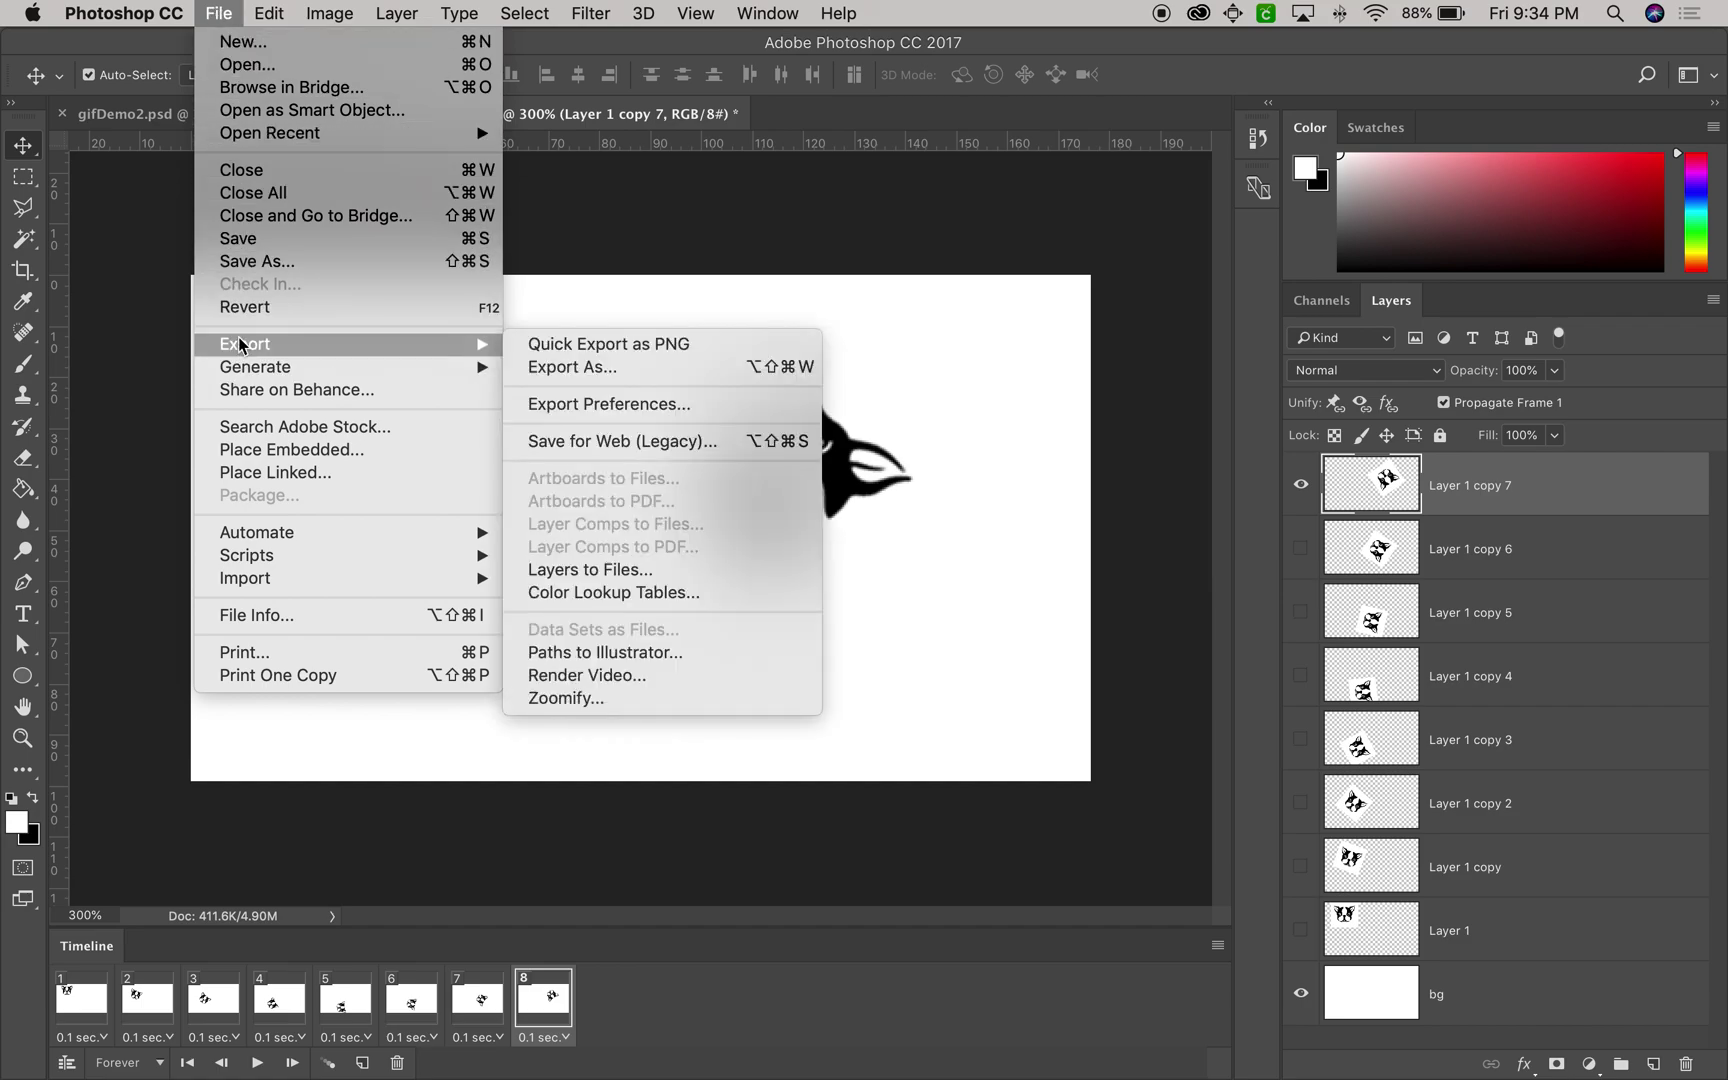
left_click(243, 241)
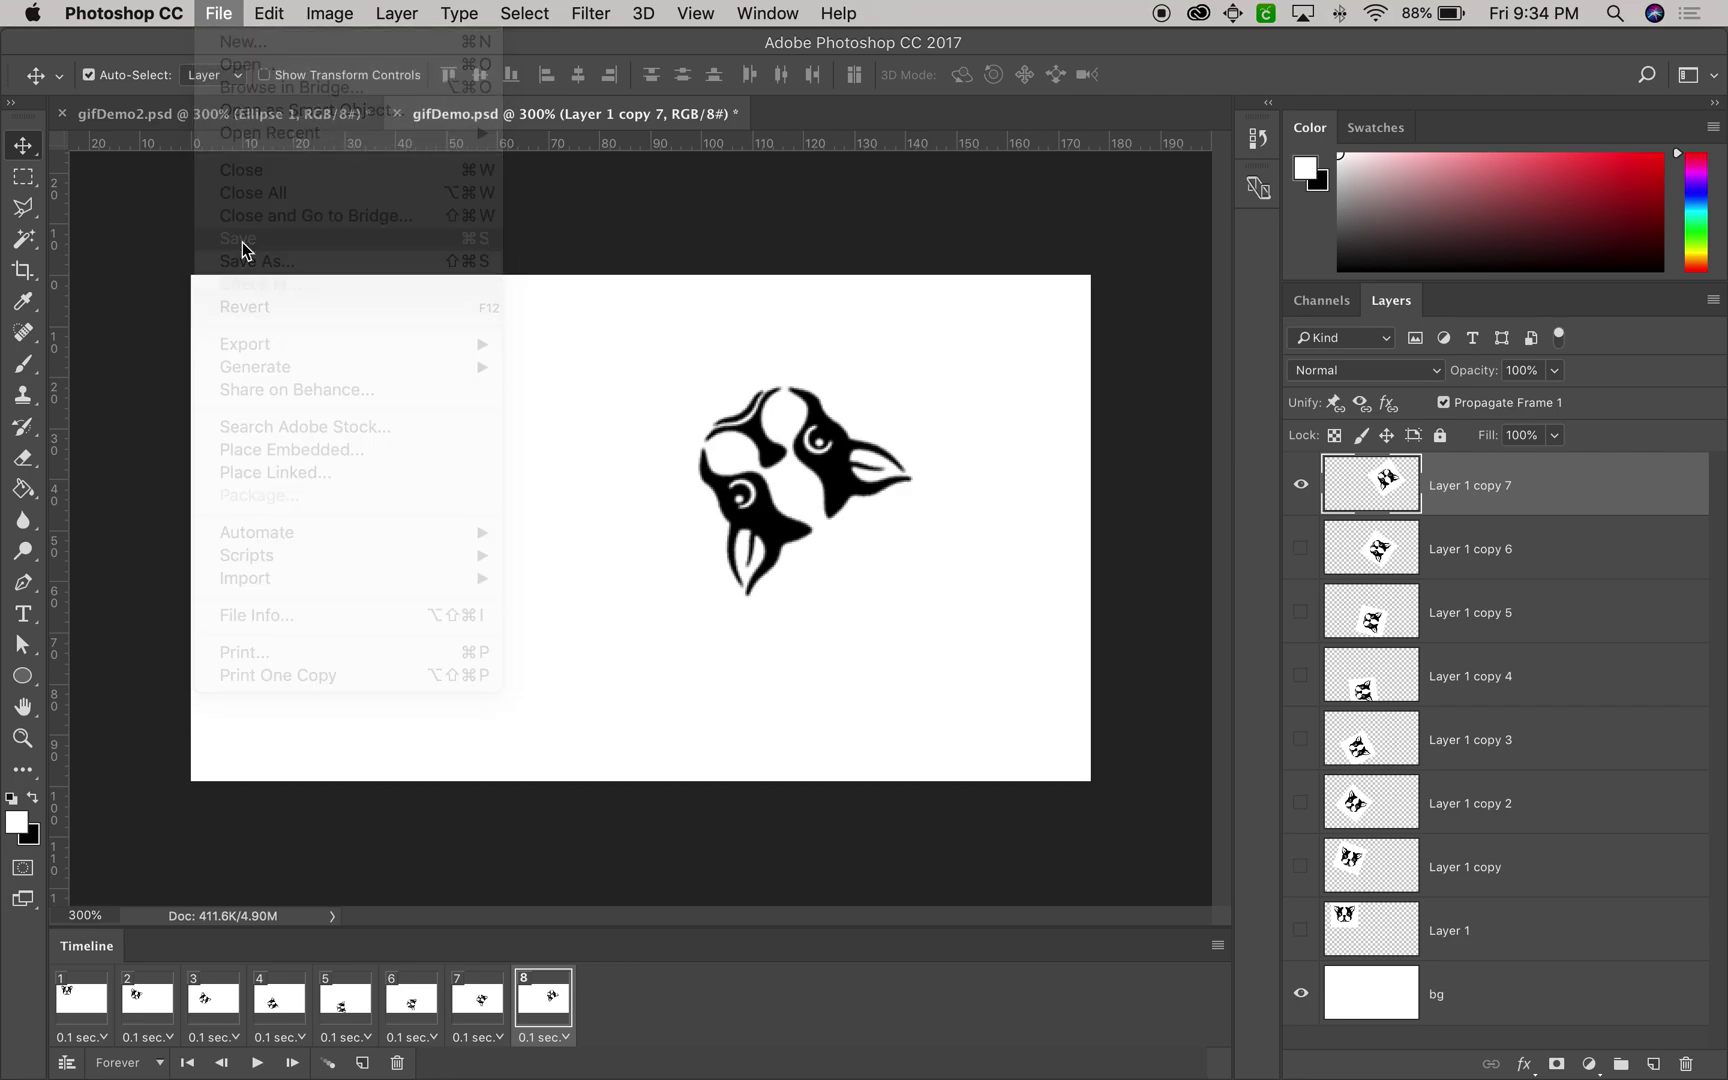
left_click(219, 16)
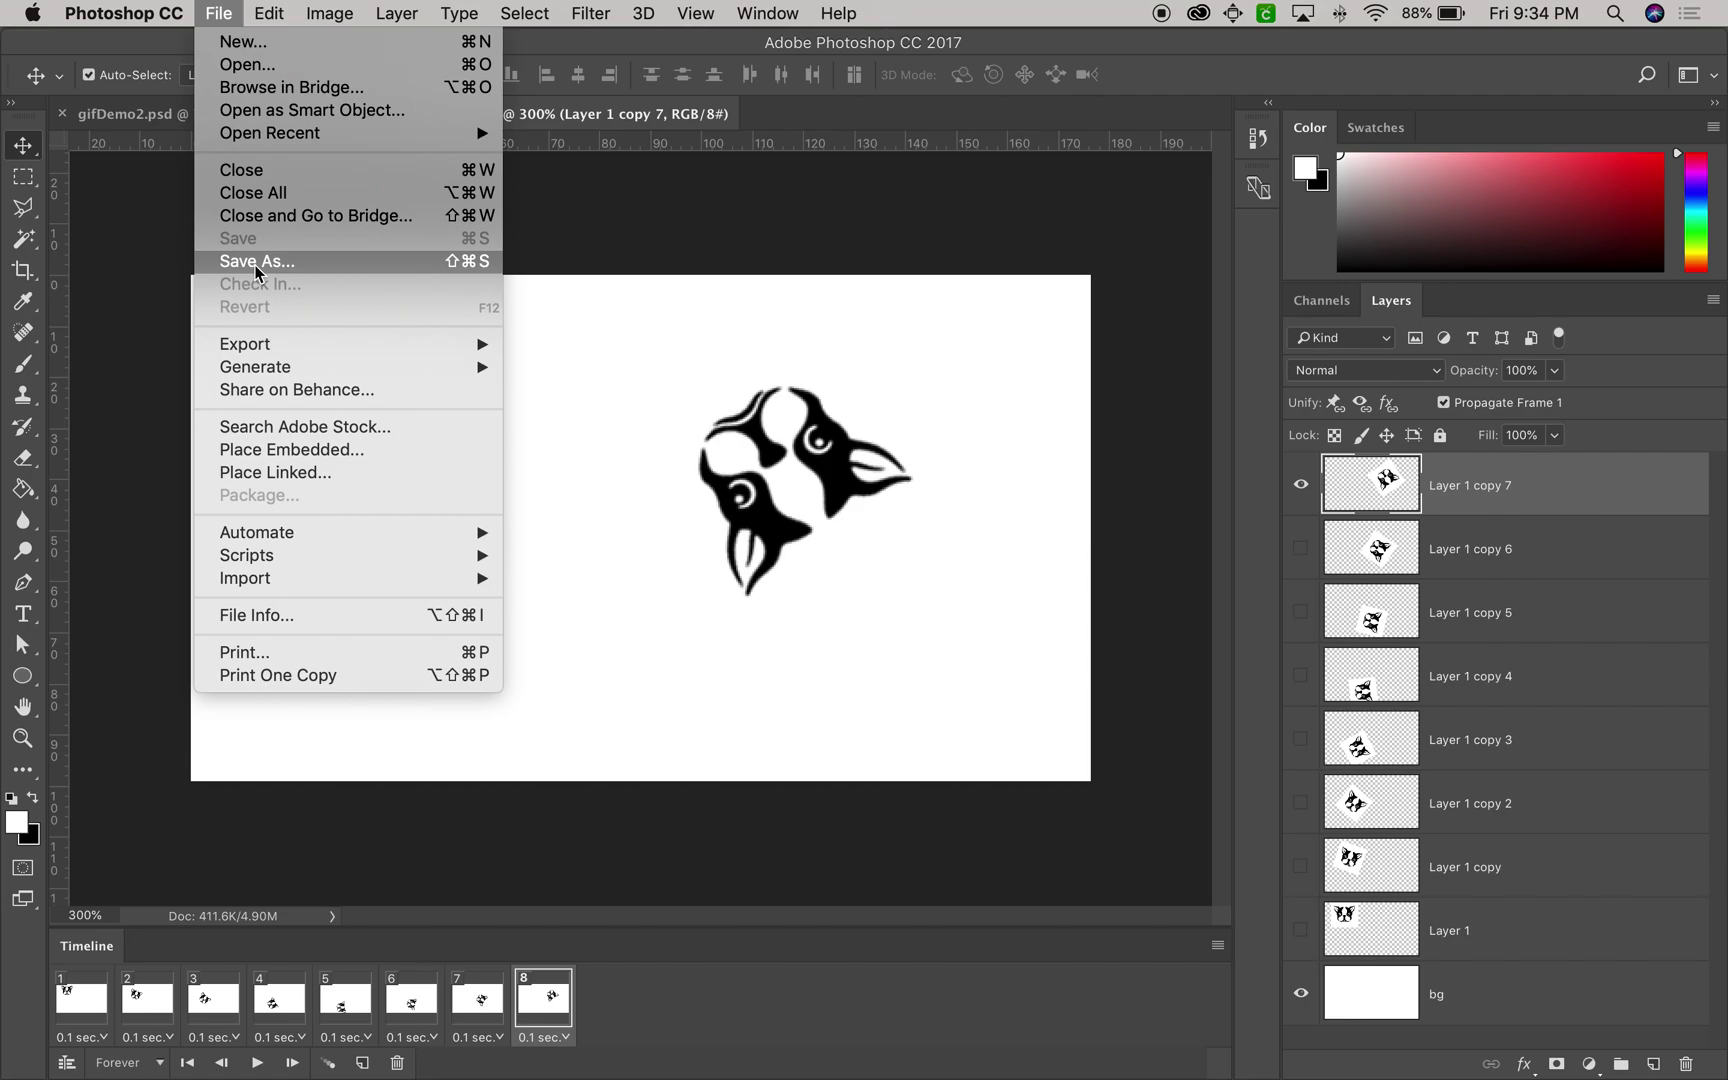
mouse_move(257, 355)
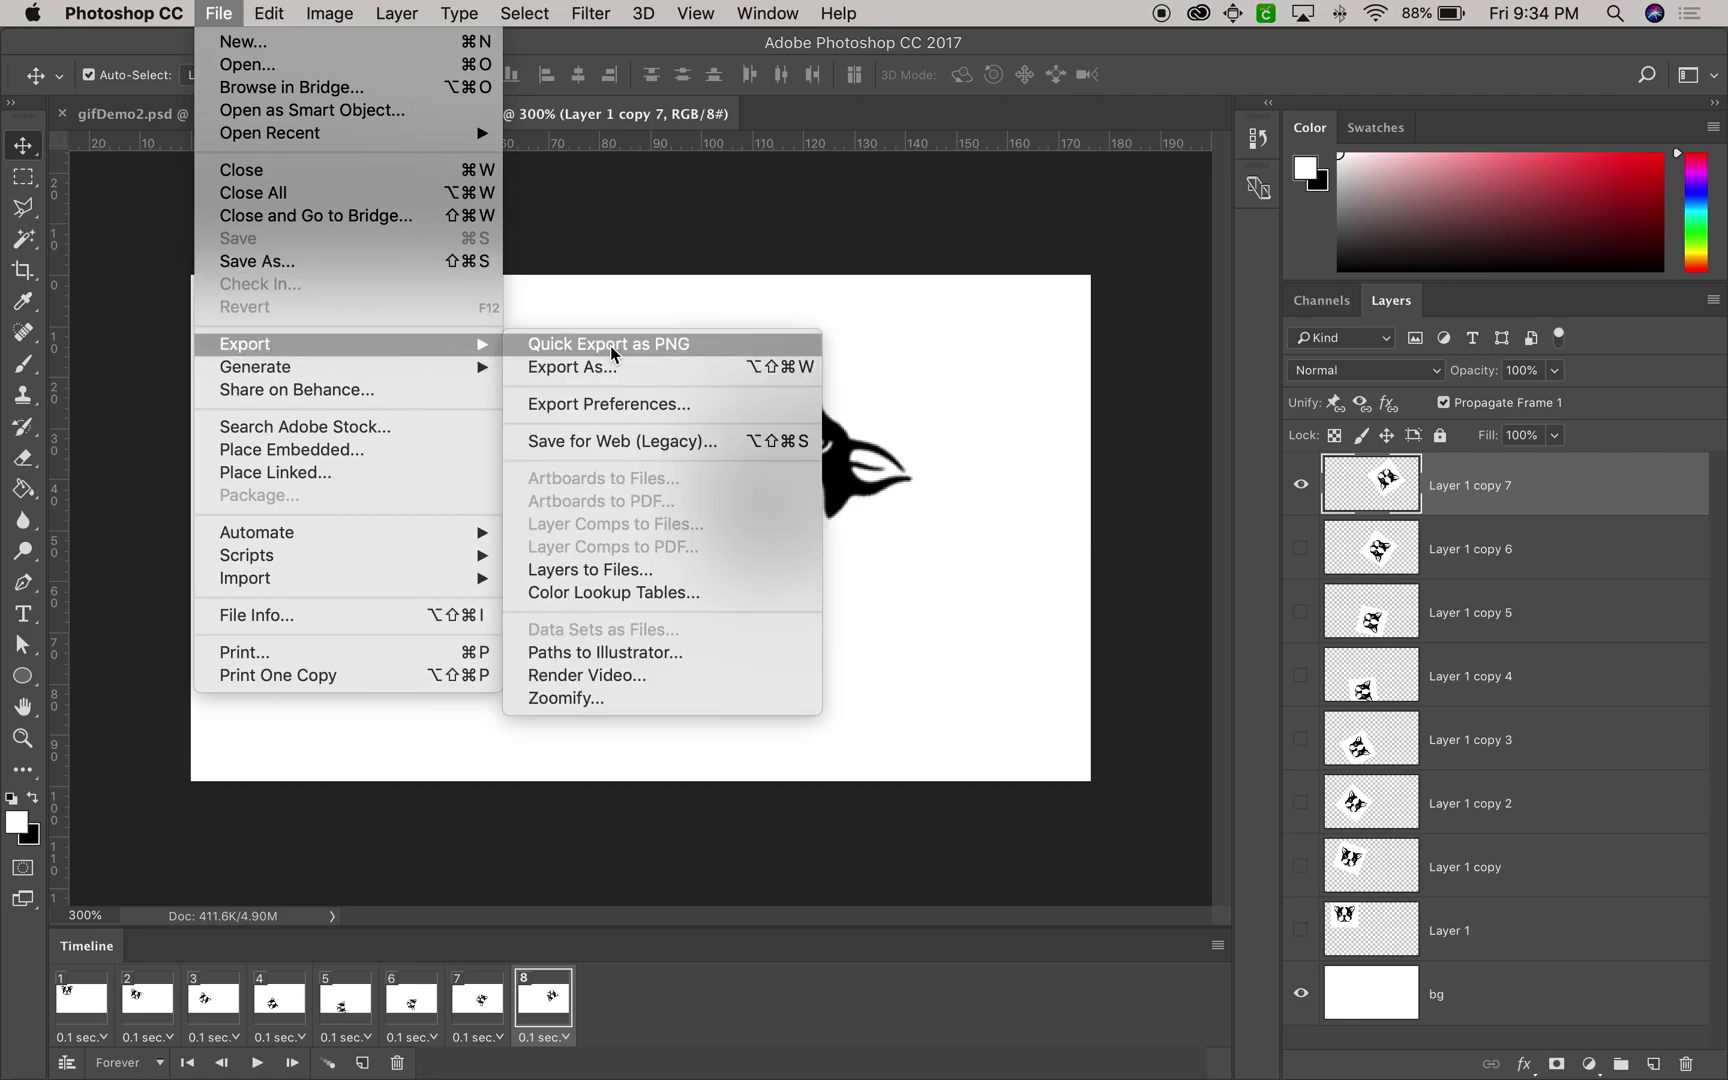
left_click(606, 443)
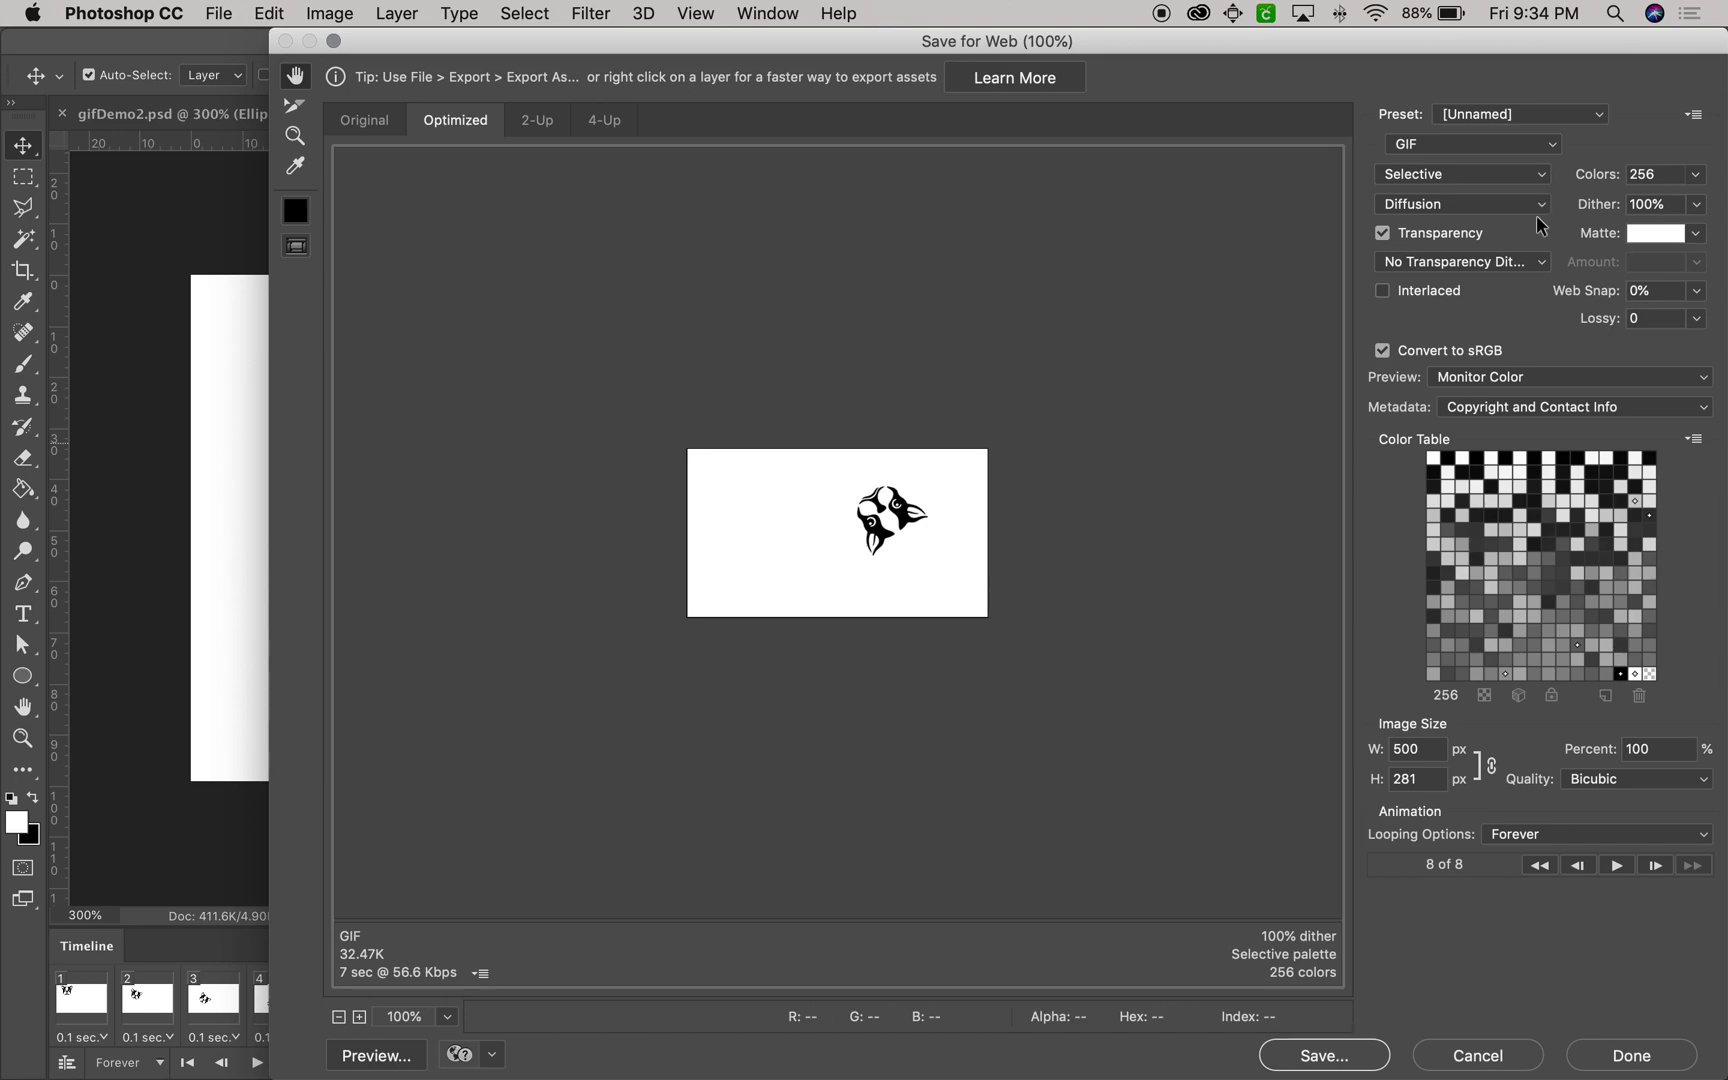
- Keep GIF as the export format and apply the GIF 128 Dithered preset
left_click(1449, 146)
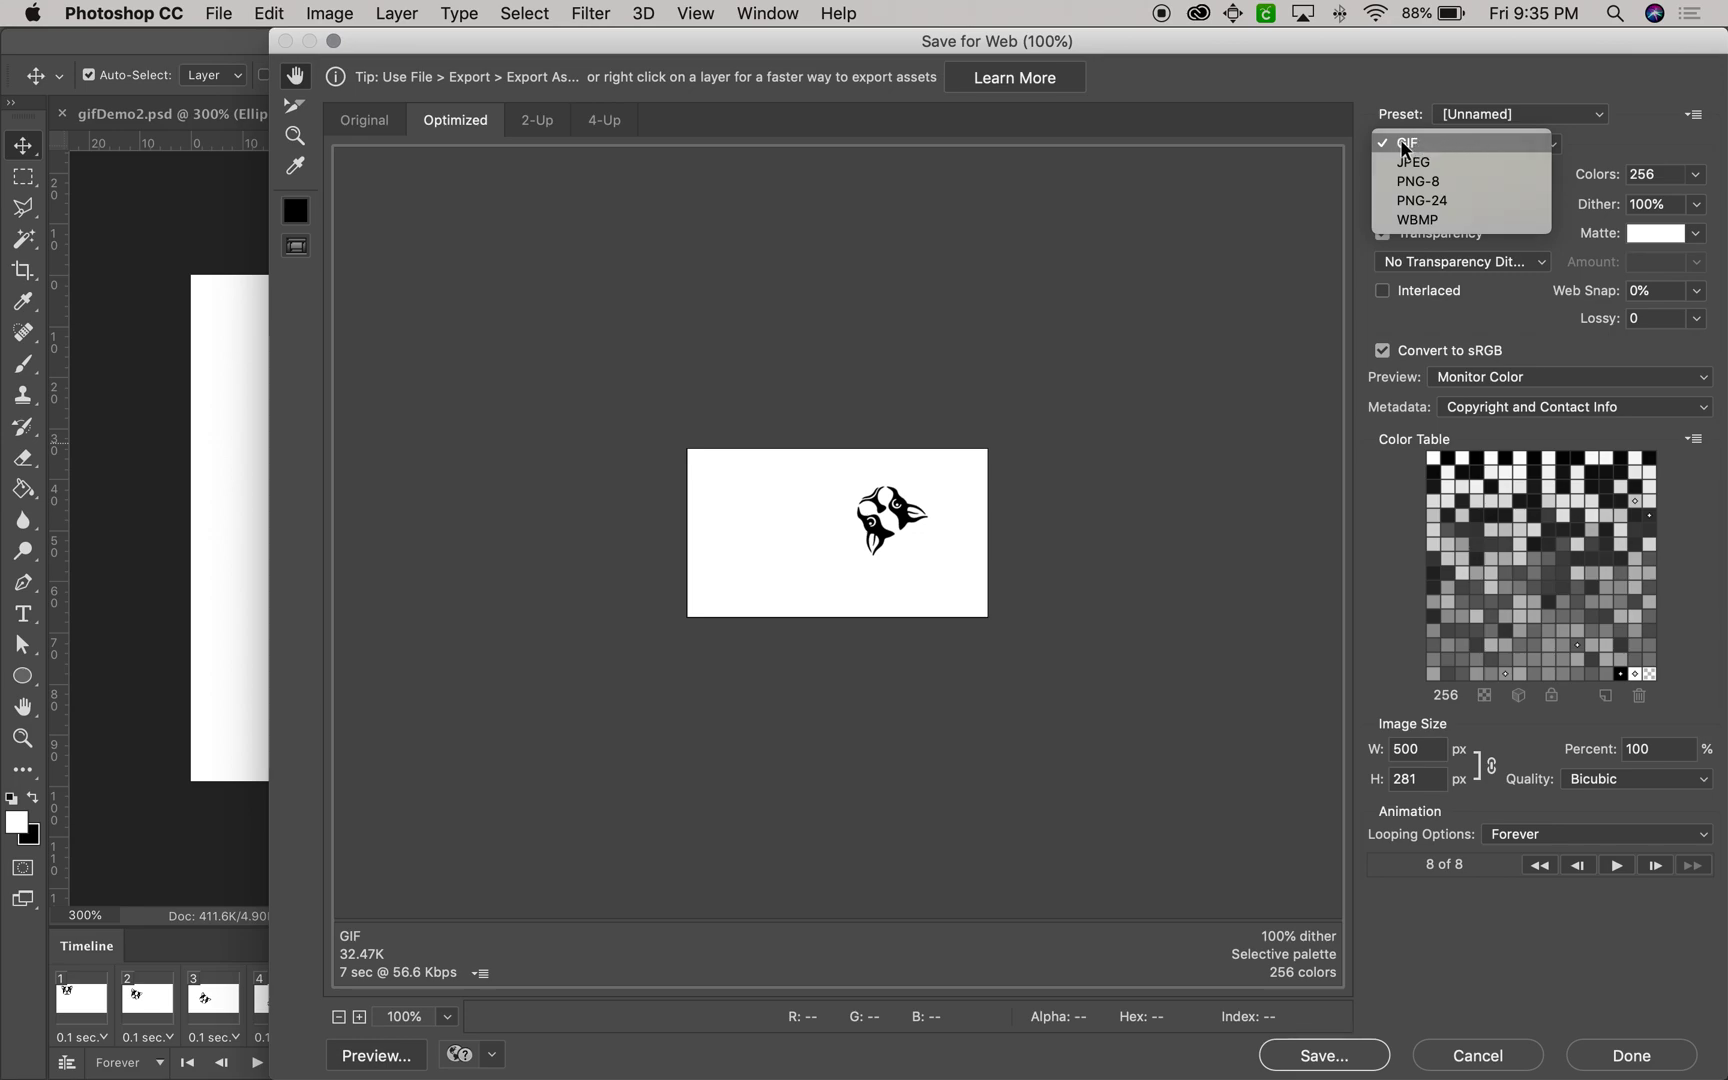
left_click(1527, 121)
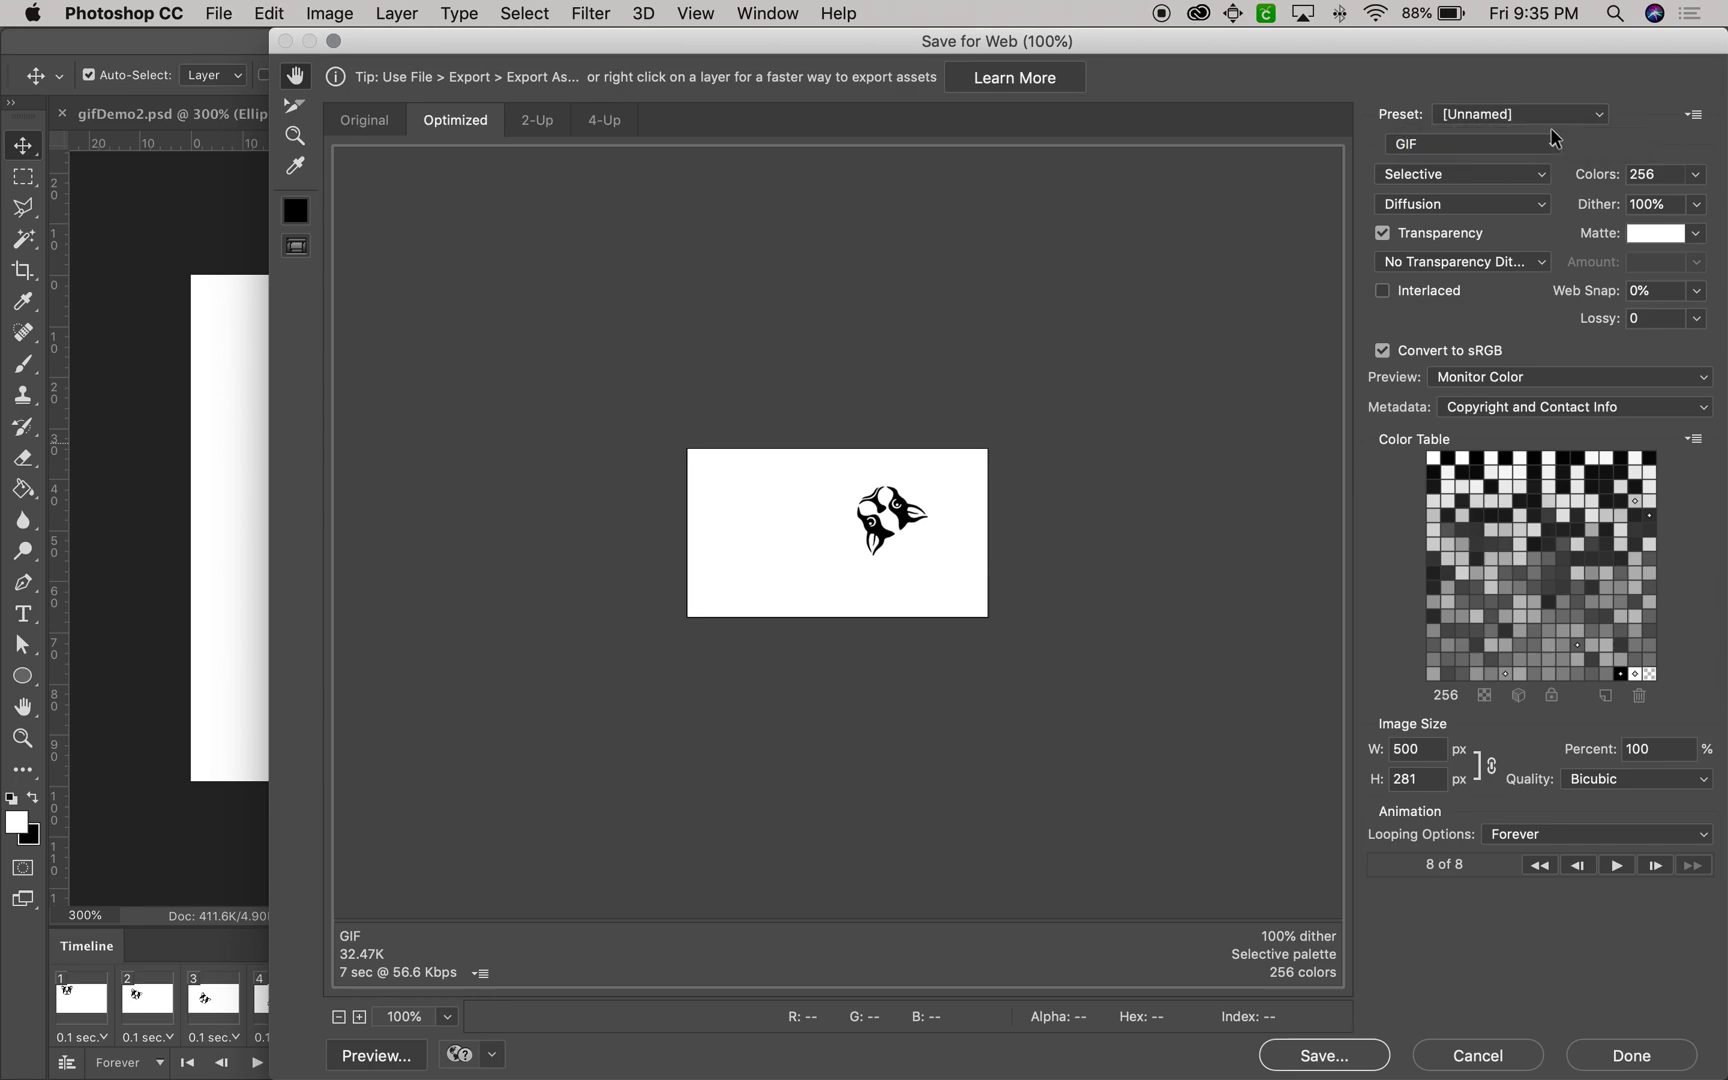
left_click(1545, 120)
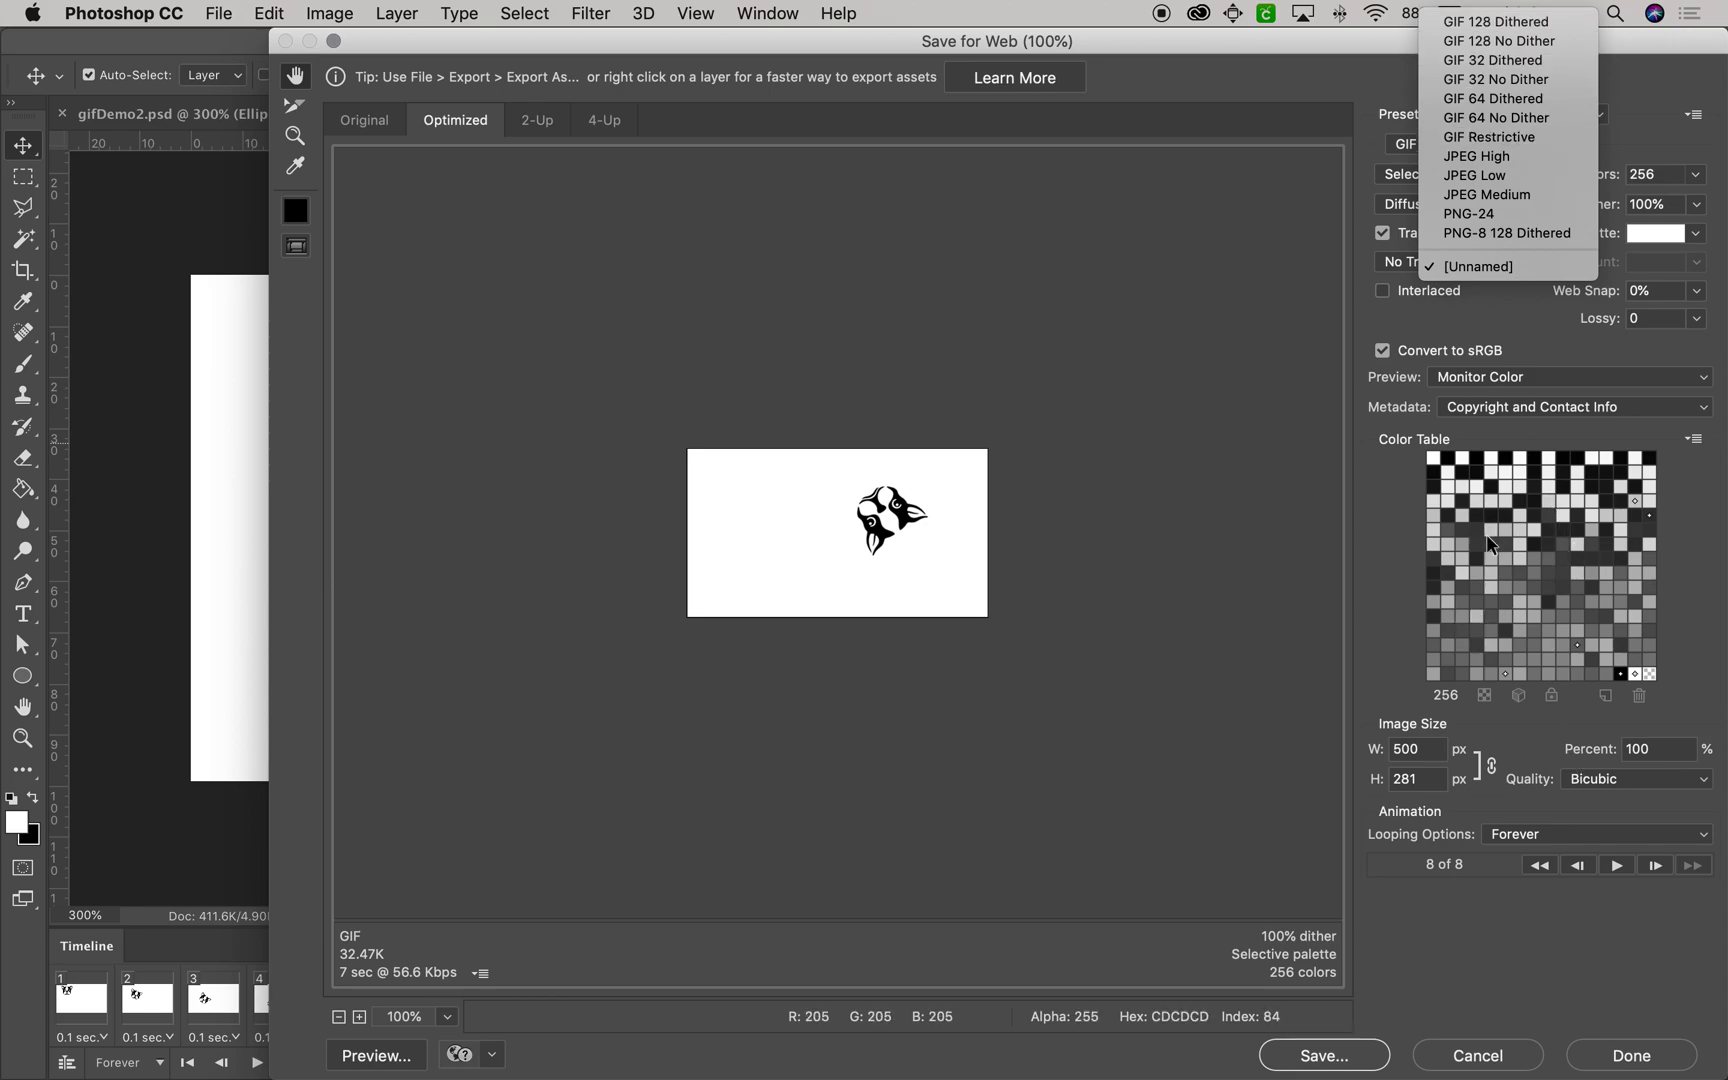
left_click(1503, 22)
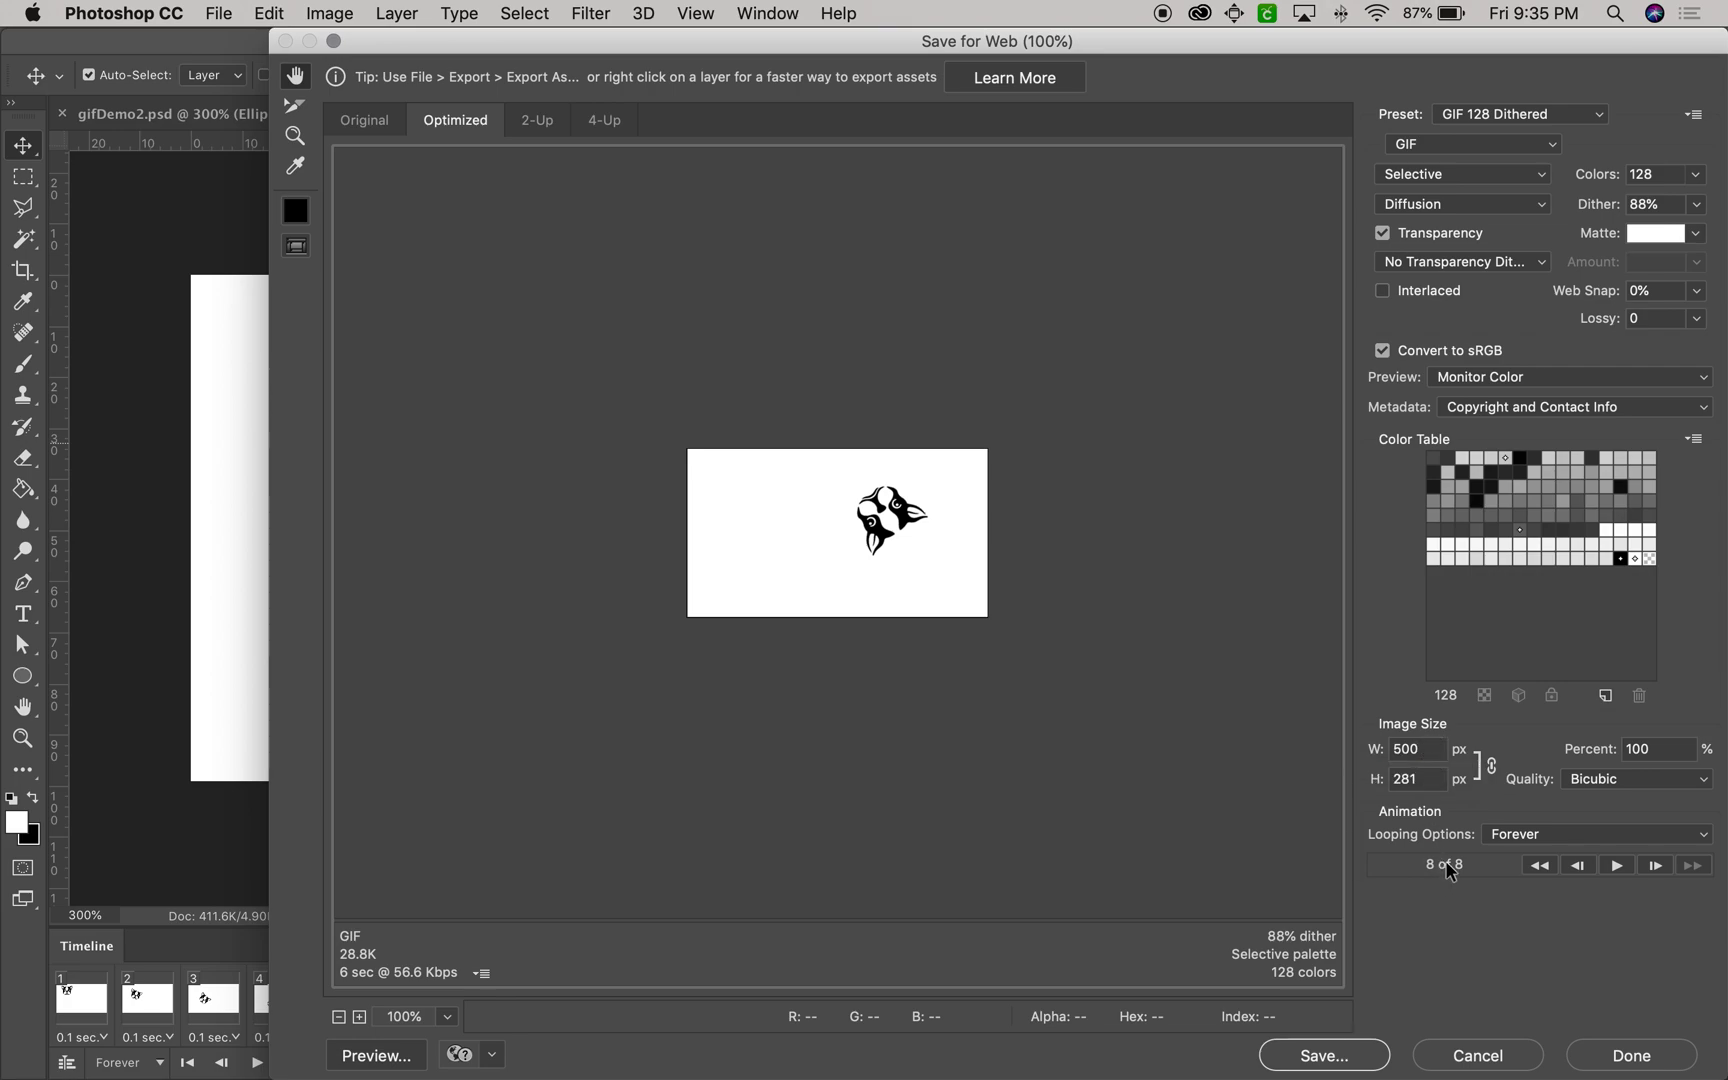
- Try an export width of 400 px and set the width back to 500 px
left_click_drag(1423, 750, 1385, 755)
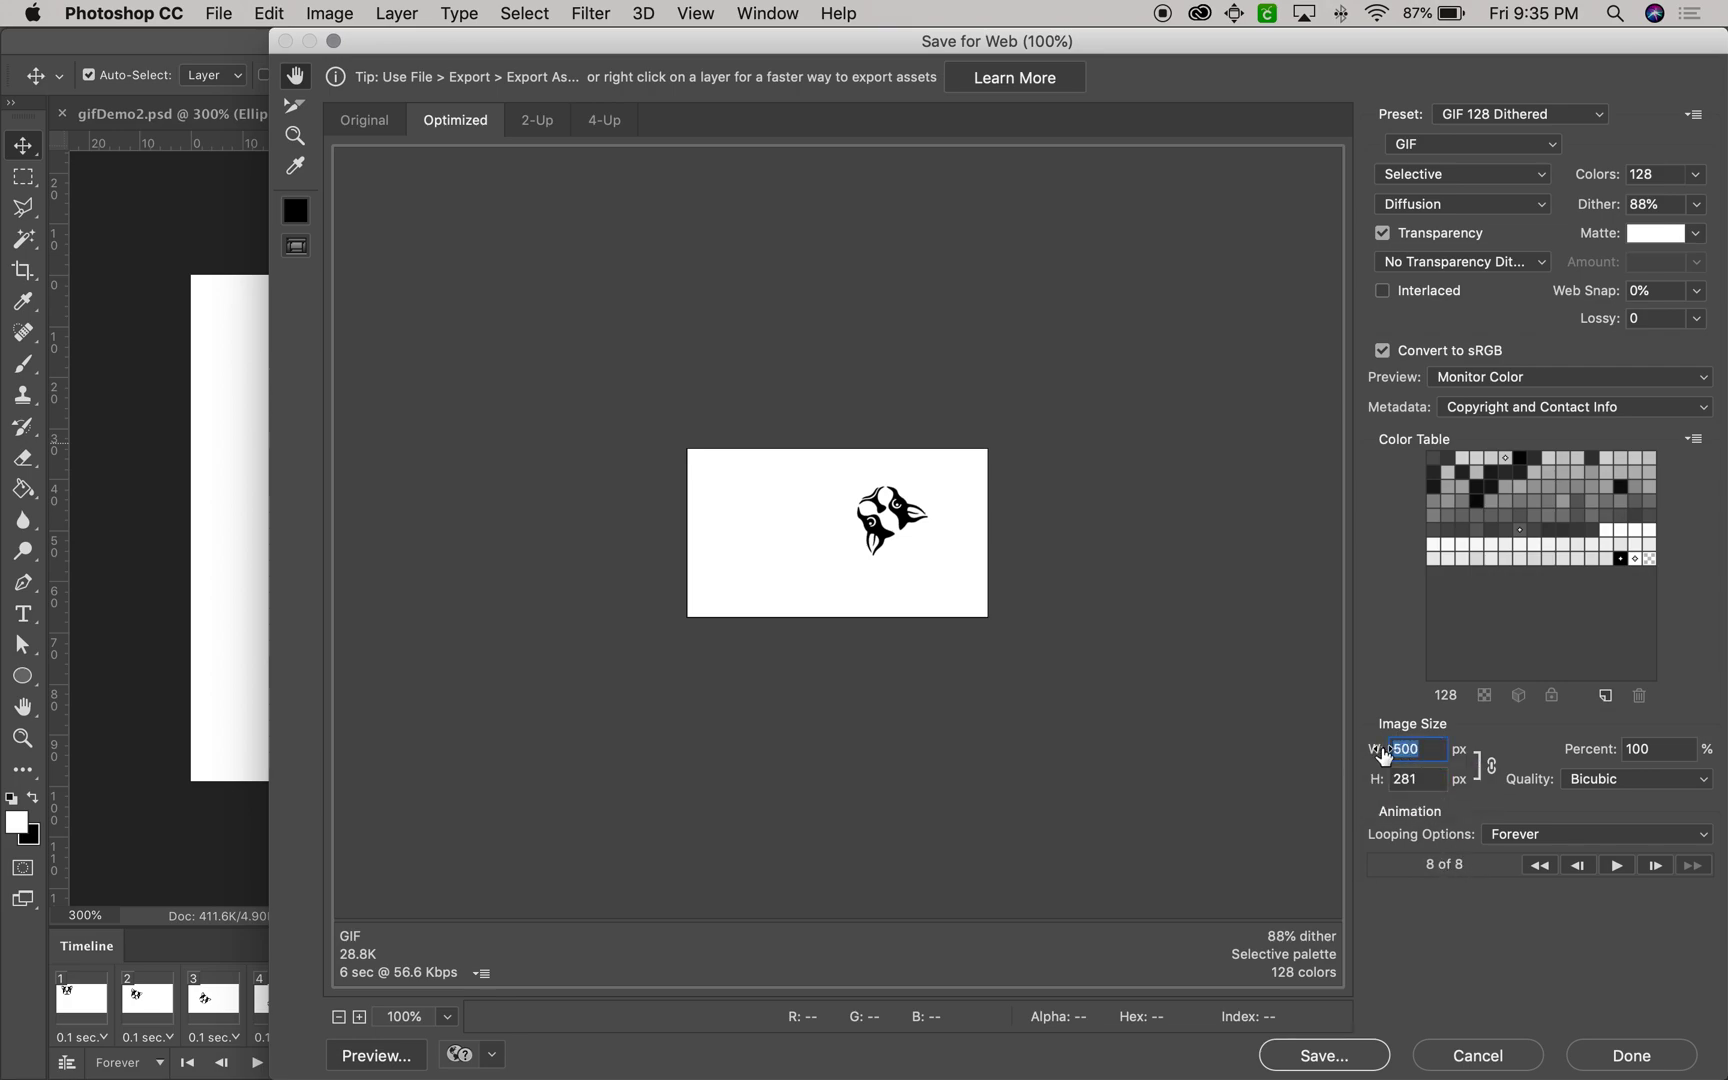
type("400")
left_click(1376, 752)
type("500")
- Save the exported animation to the Desktop as gifDemoheadbounce.gif
left_click(1328, 1058)
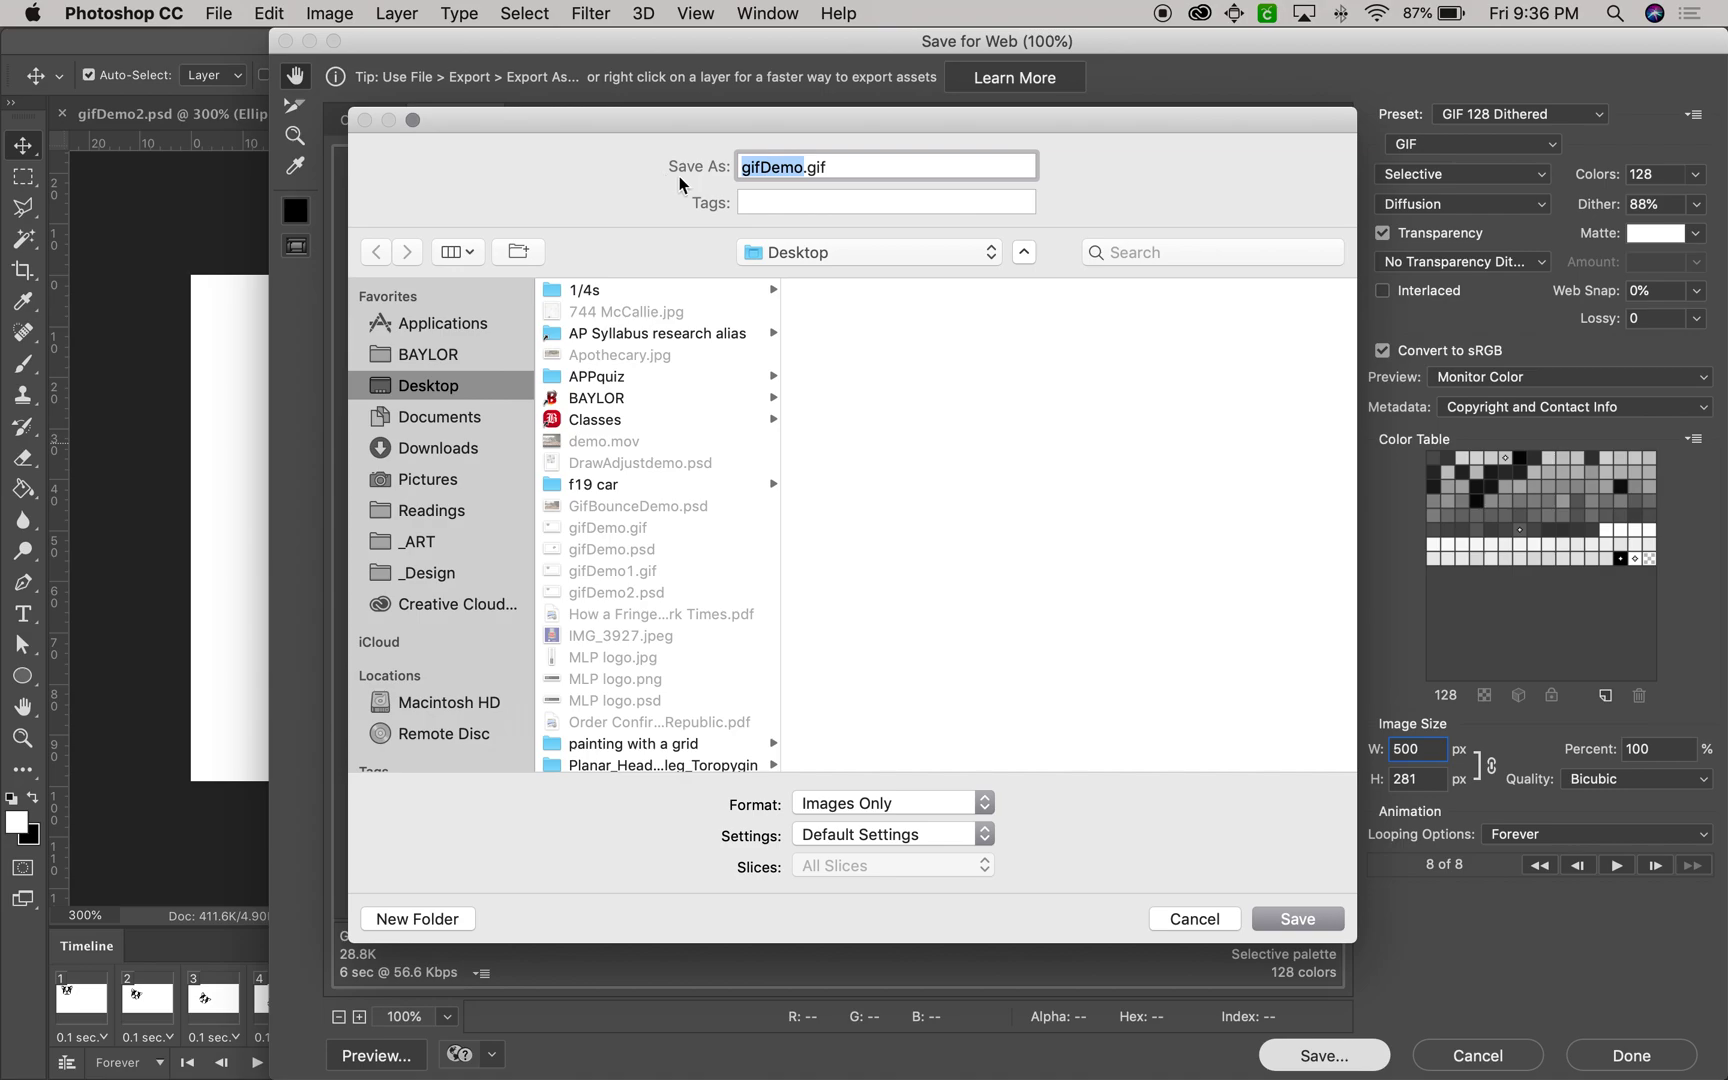
key("Right")
type("2")
key("BackSpace")
type("bou")
key("BackSpace")
key("BackSpace")
key("BackSpace")
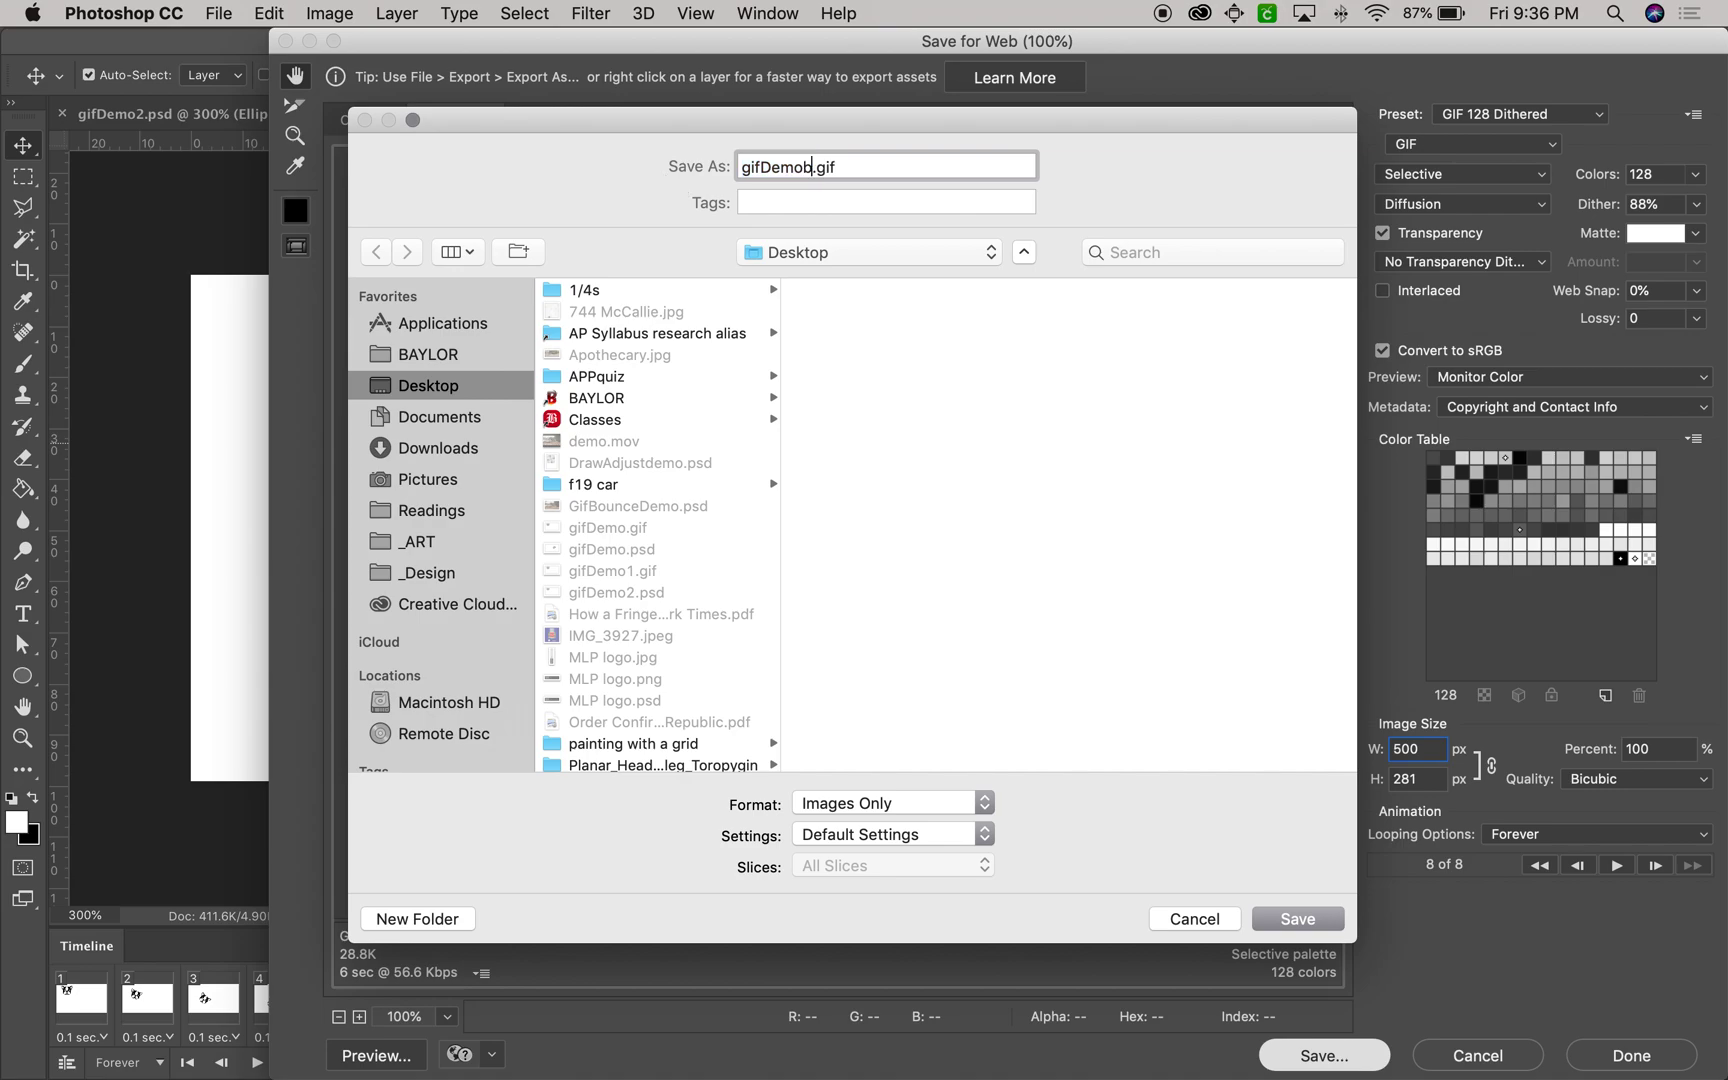
type("headbounce")
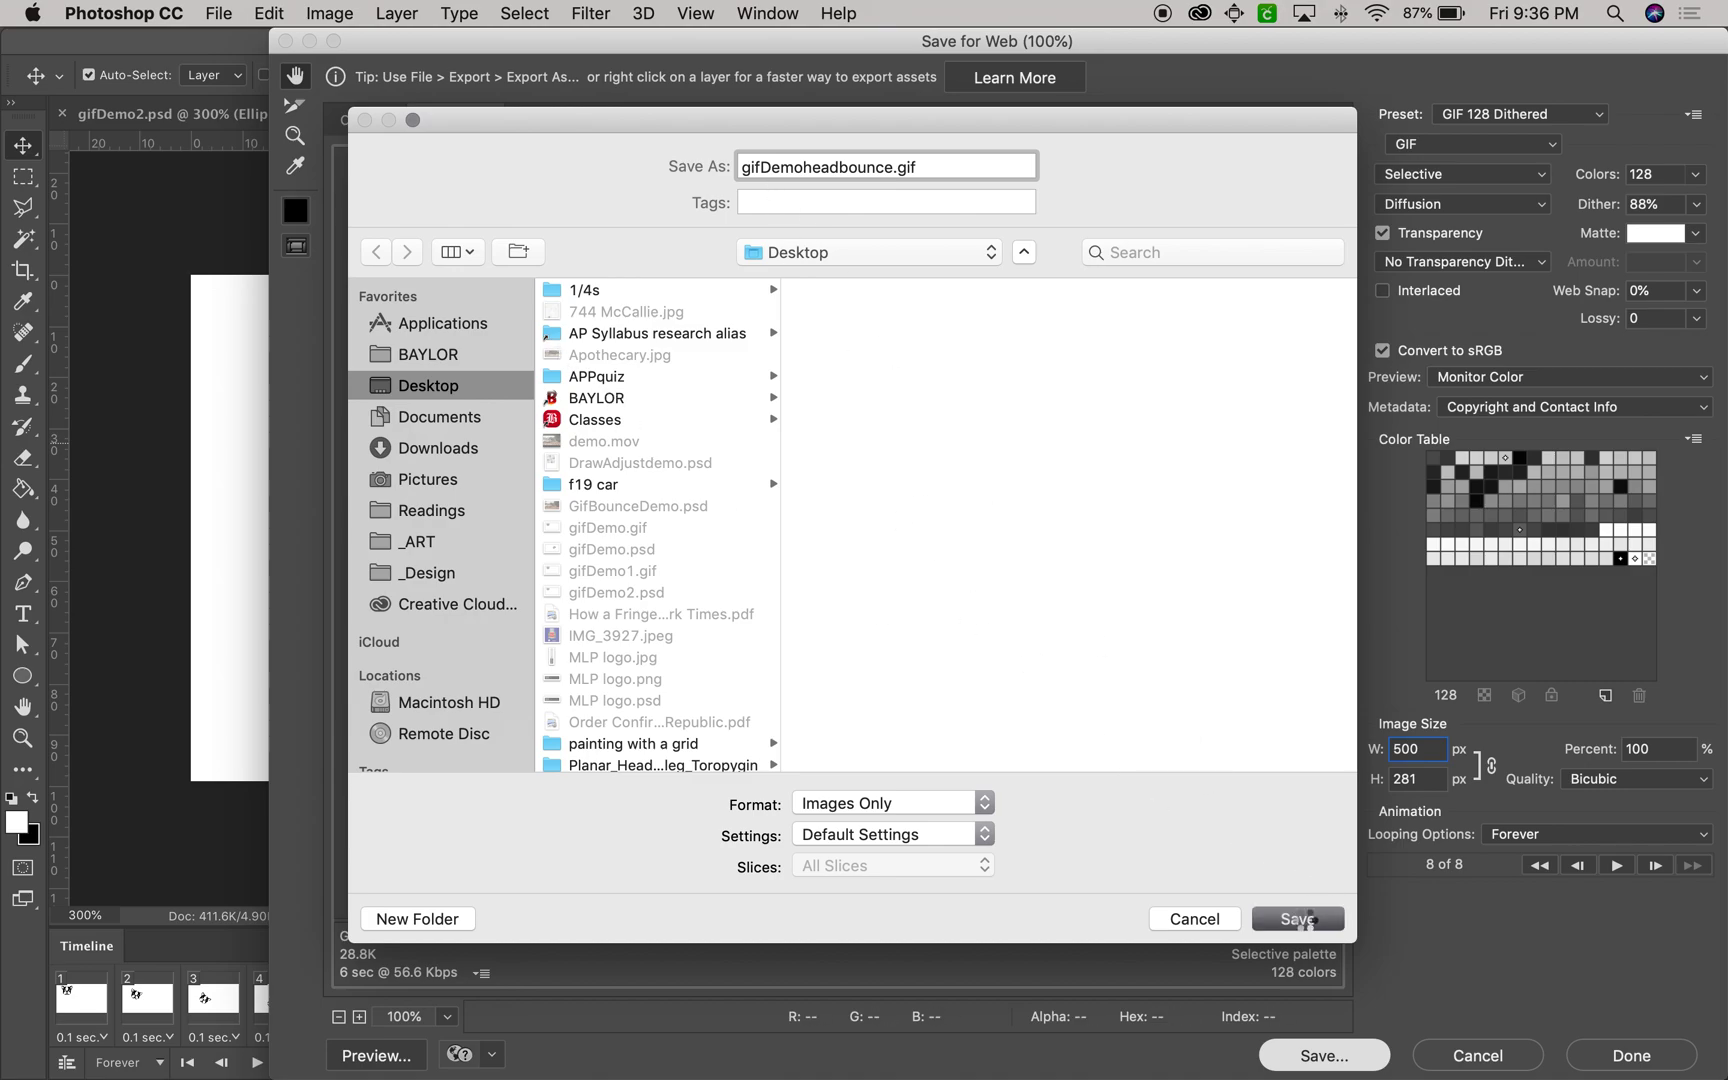
left_click(1299, 918)
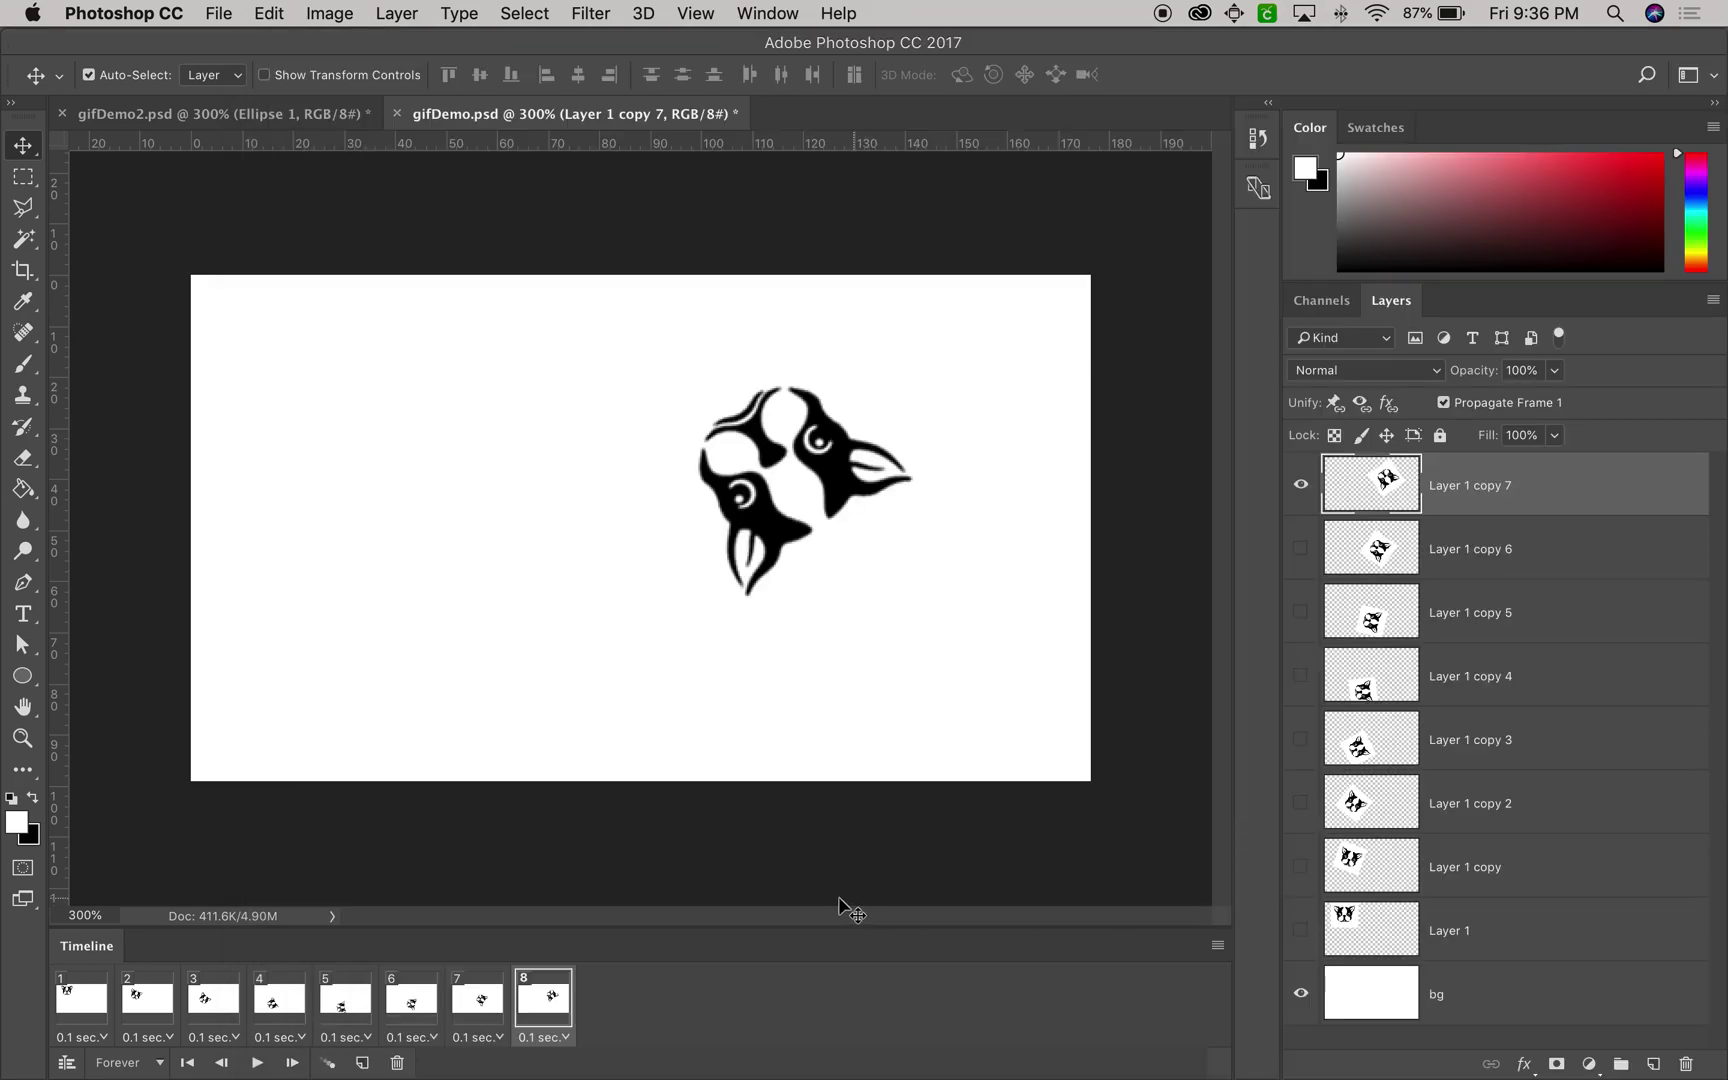
- Move gifDemoheadbounce.gif to a clear spot on the desktop, open it in Preview to look through its frames, and close it
mouse_move(1, 1078)
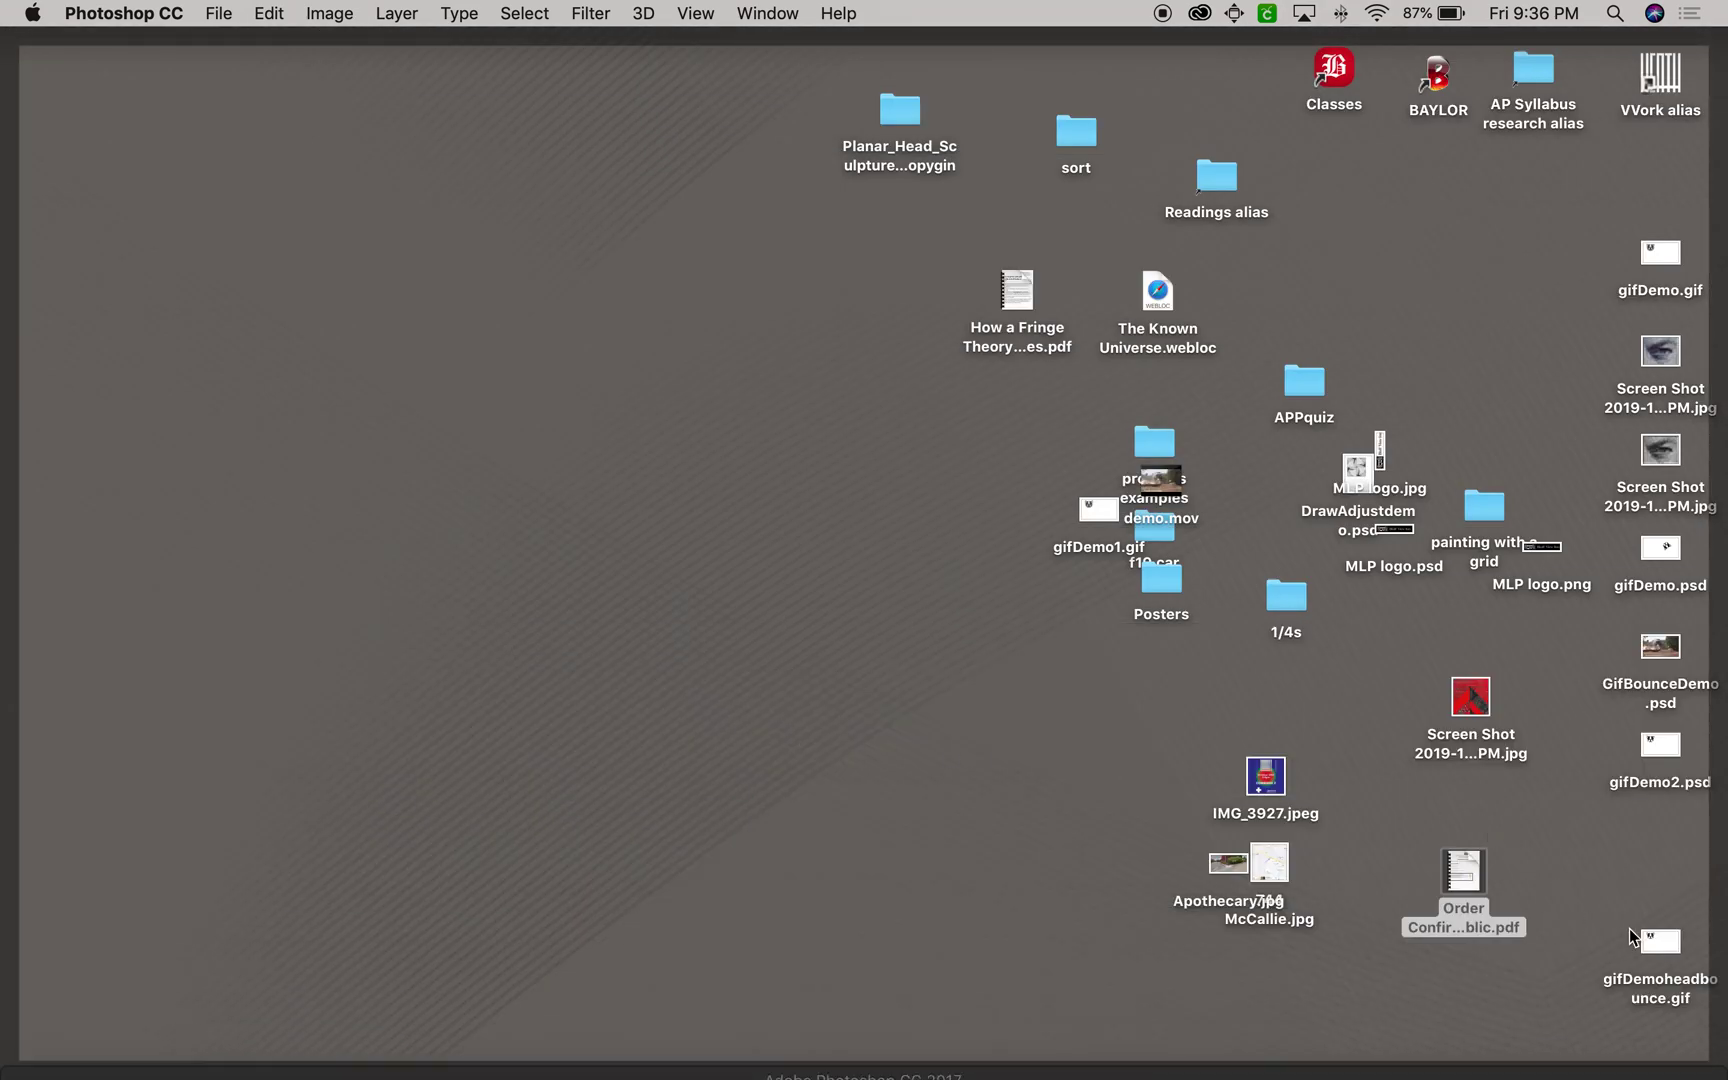
left_click_drag(1668, 950, 799, 705)
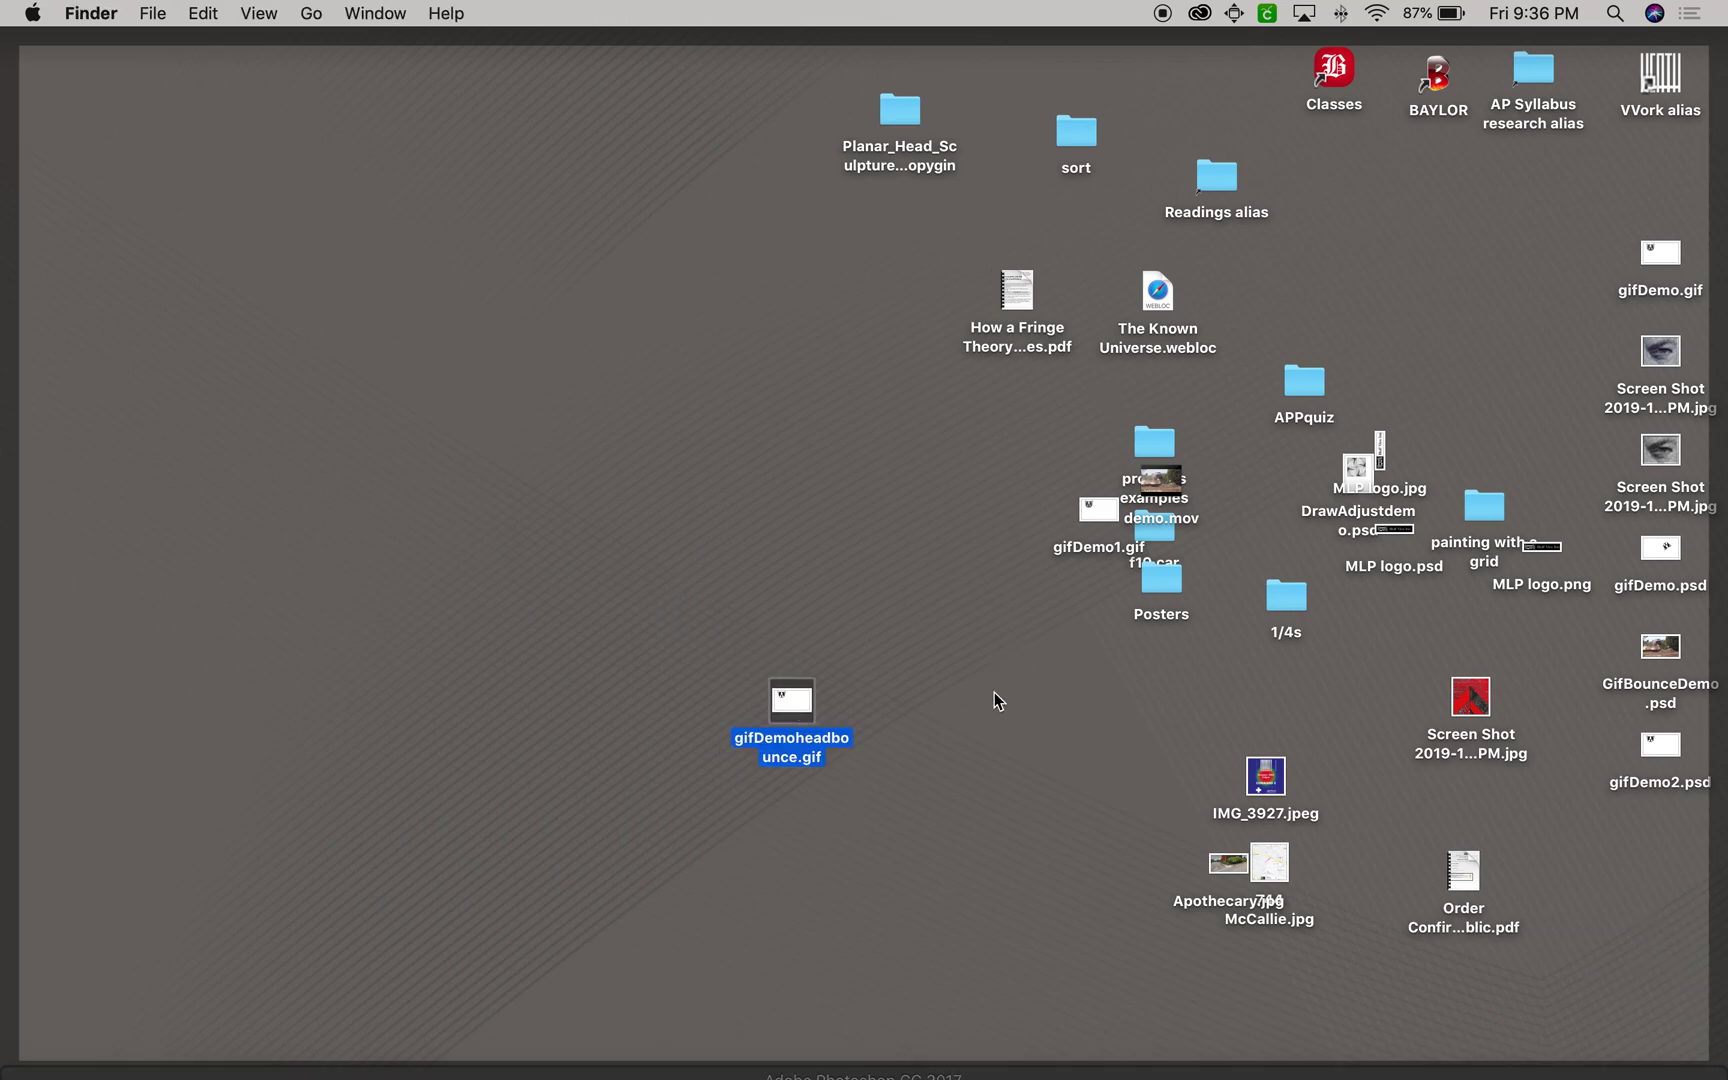
double_click(796, 708)
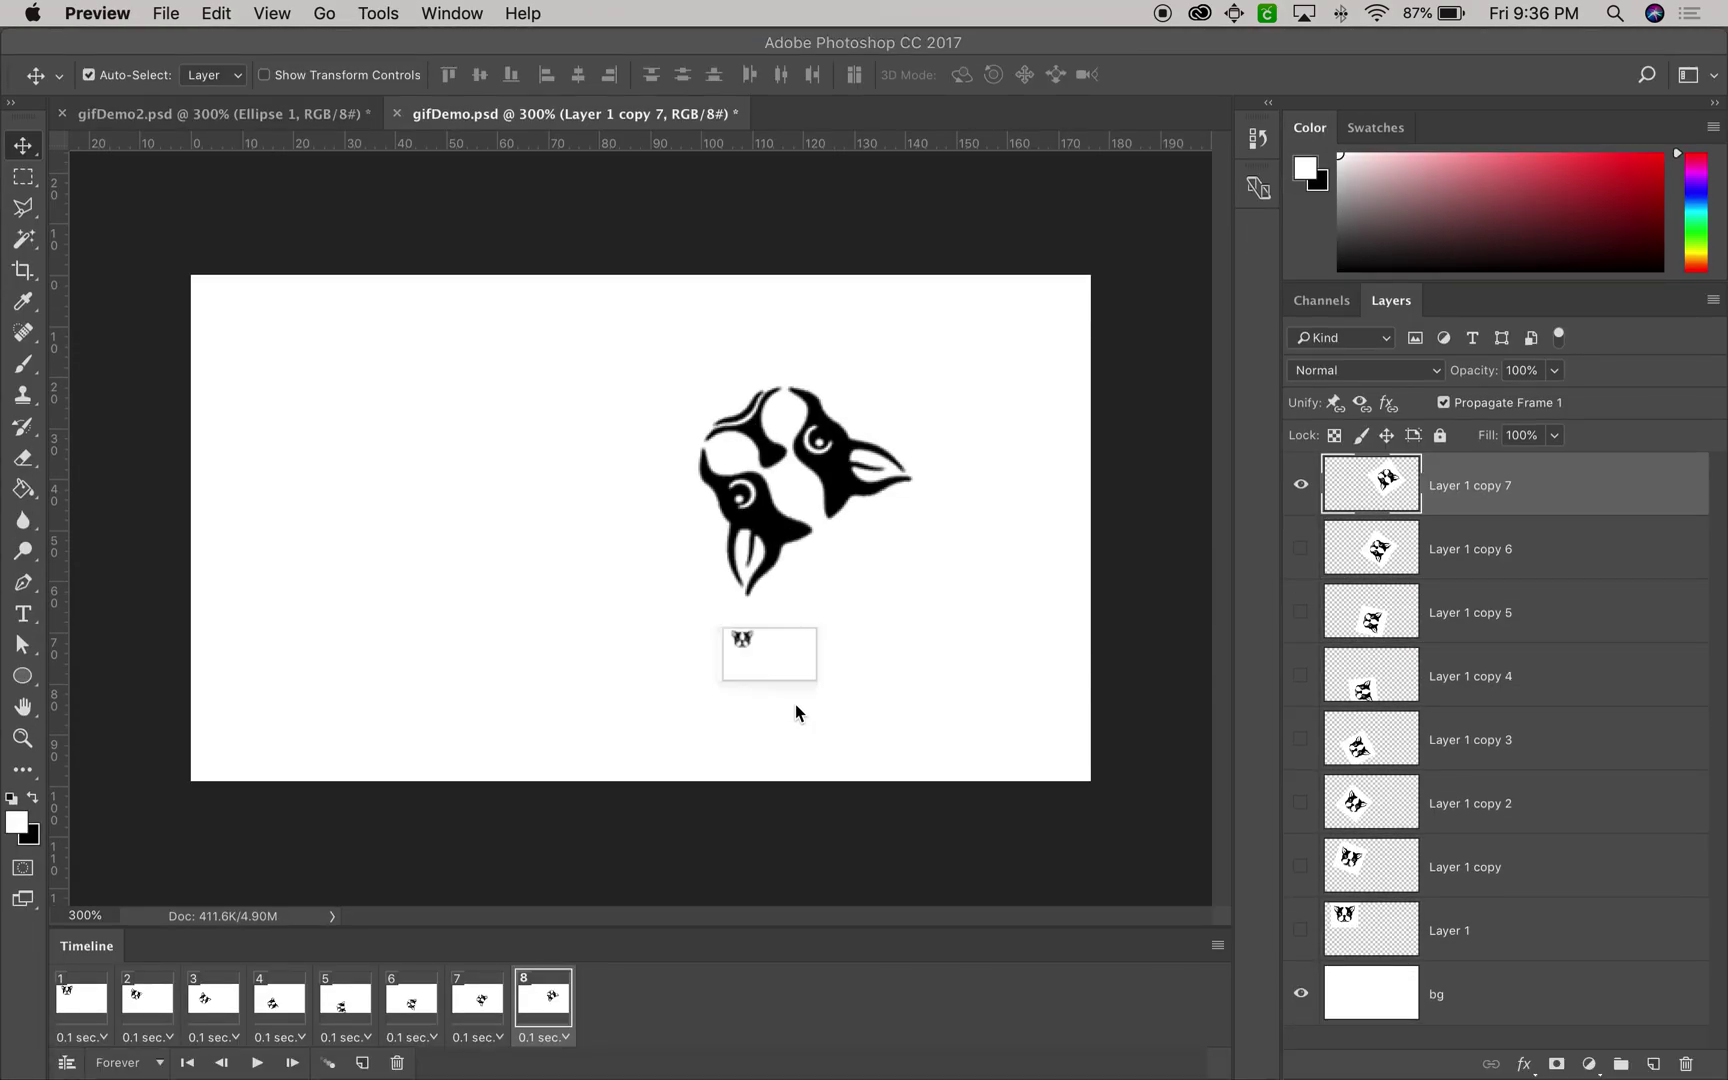
scroll(200, 210, "down", 3)
scroll(182, 202, "up", 3)
scroll(188, 225, "down", 5)
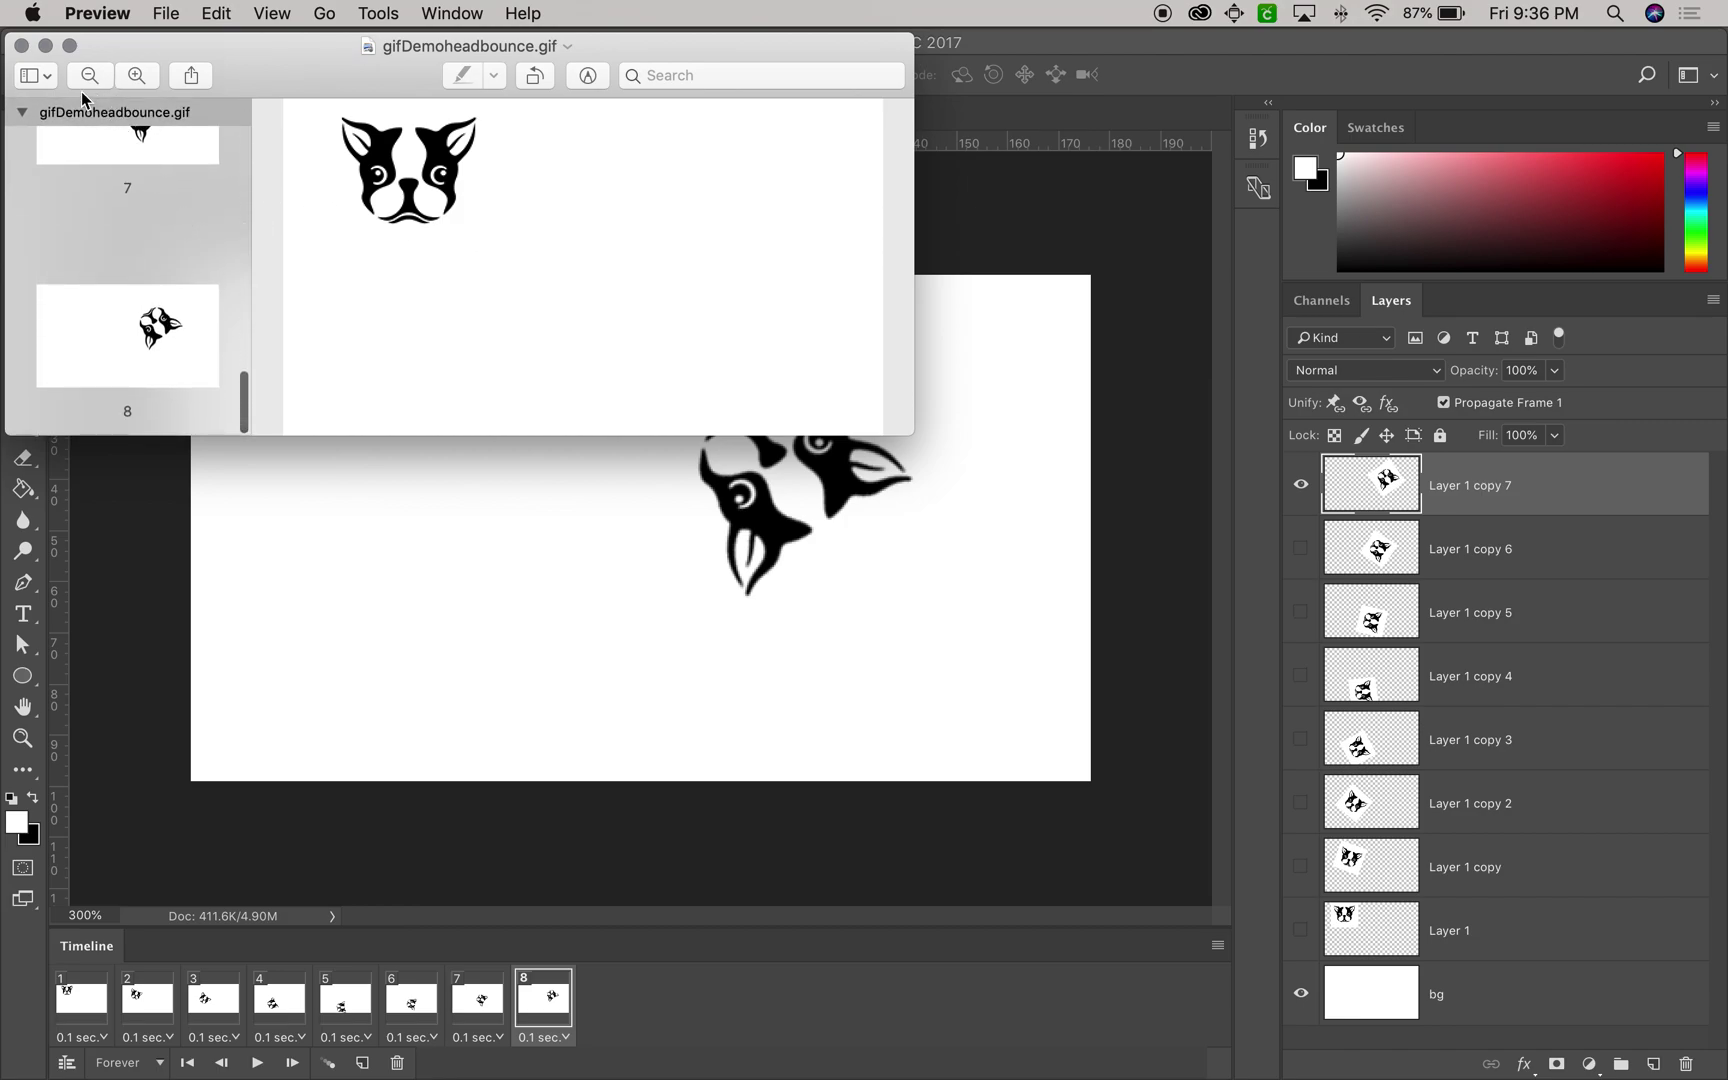
left_click(21, 45)
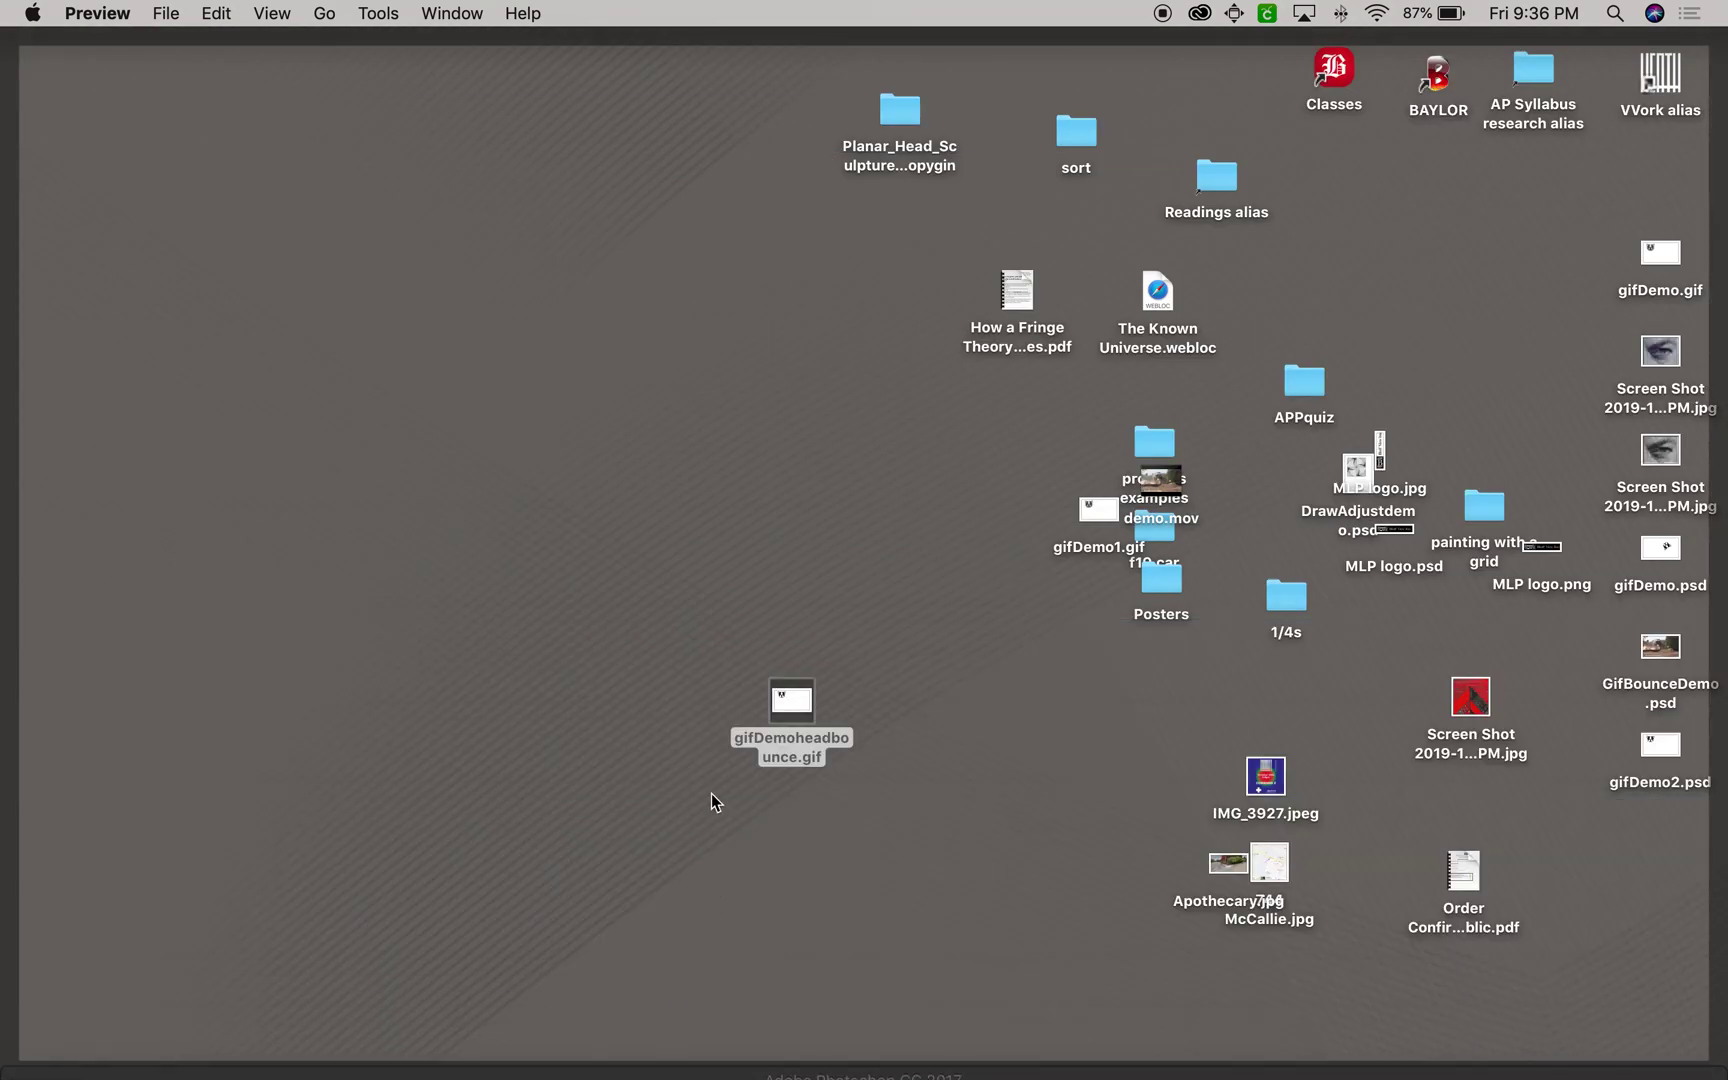
- Open gifDemoheadbounce.gif in Safari to watch it loop, and narrow the browser window to about half the screen
left_click_drag(795, 710, 68, 397)
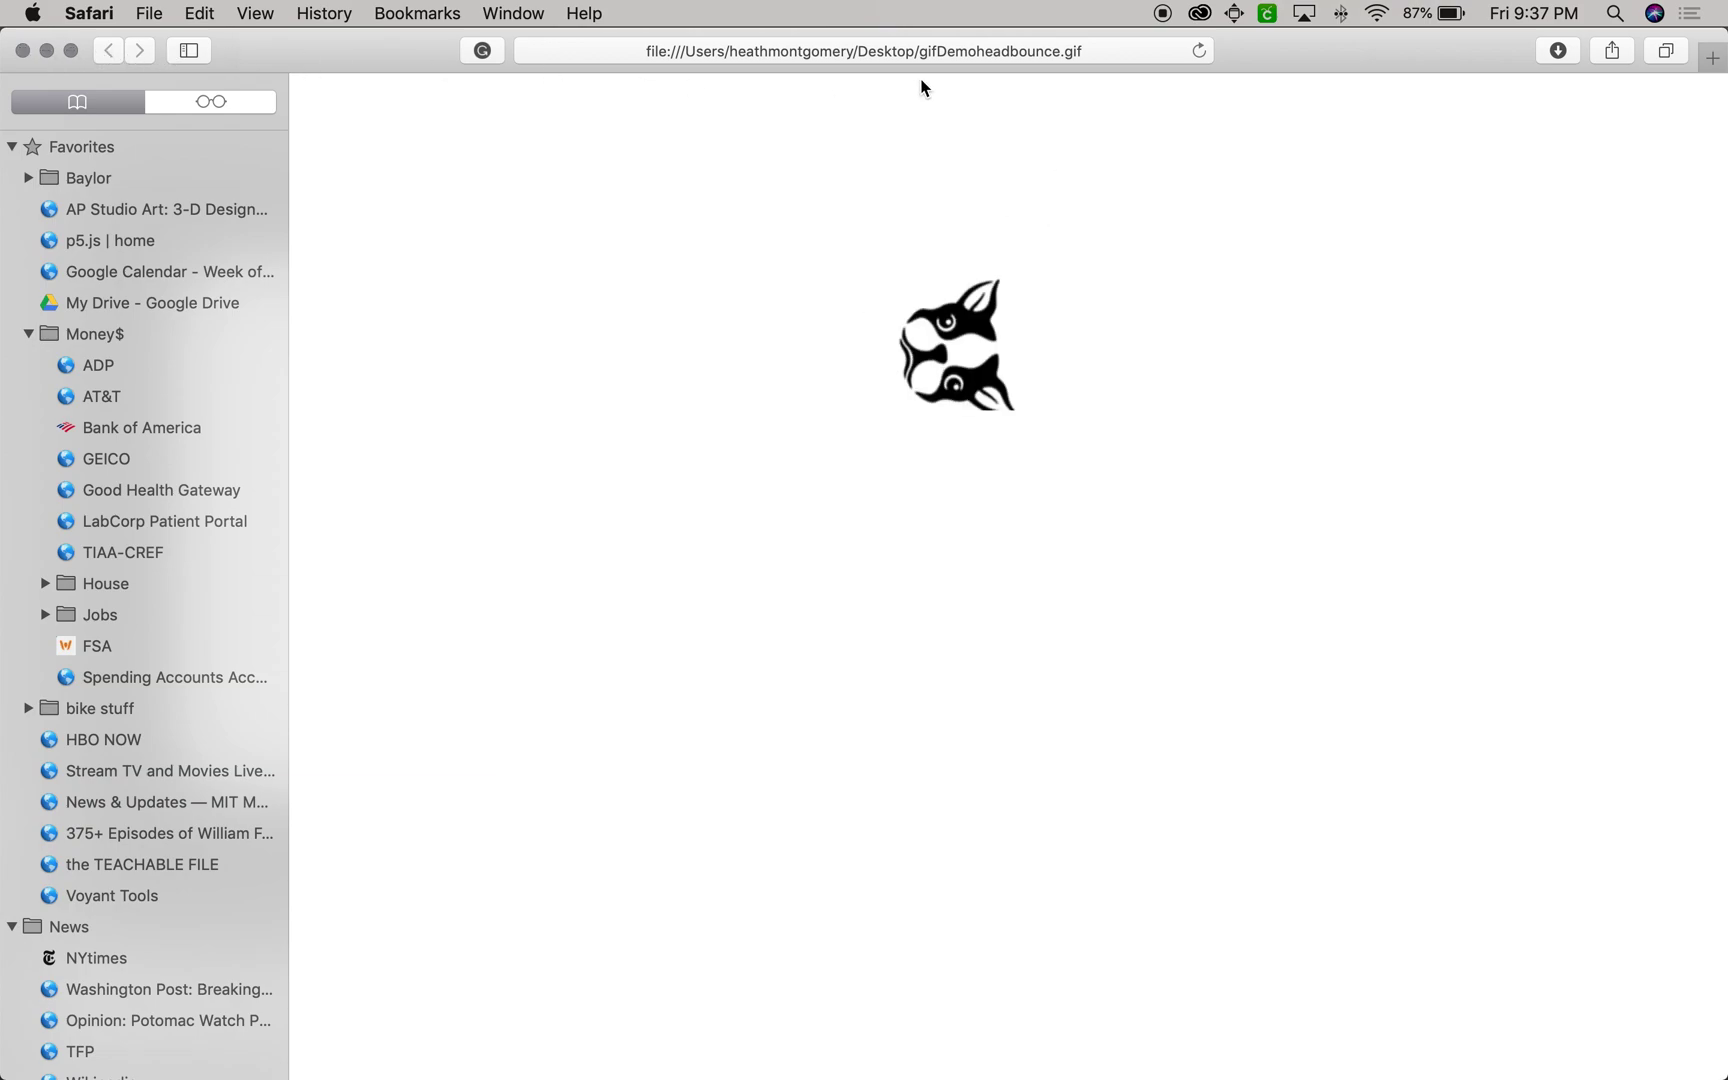
left_click_drag(1722, 160, 887, 160)
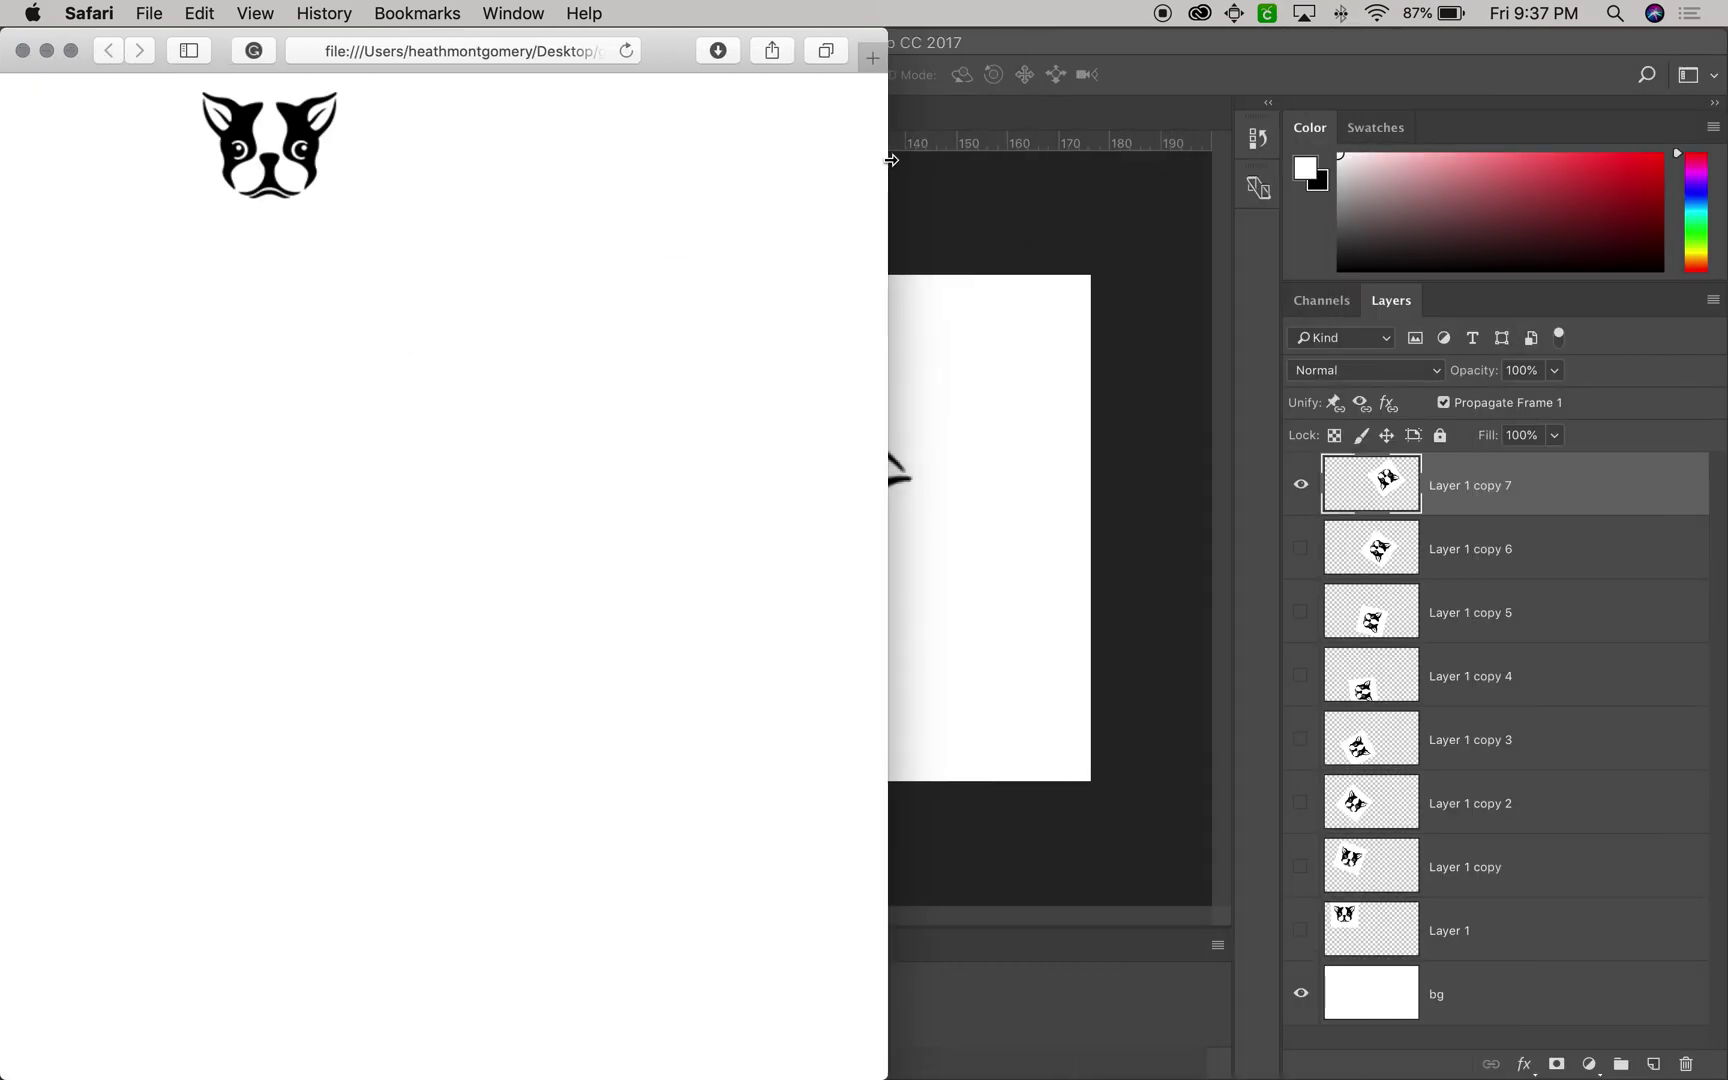
key("F11")
left_click_drag(802, 711, 489, 440)
key("F11")
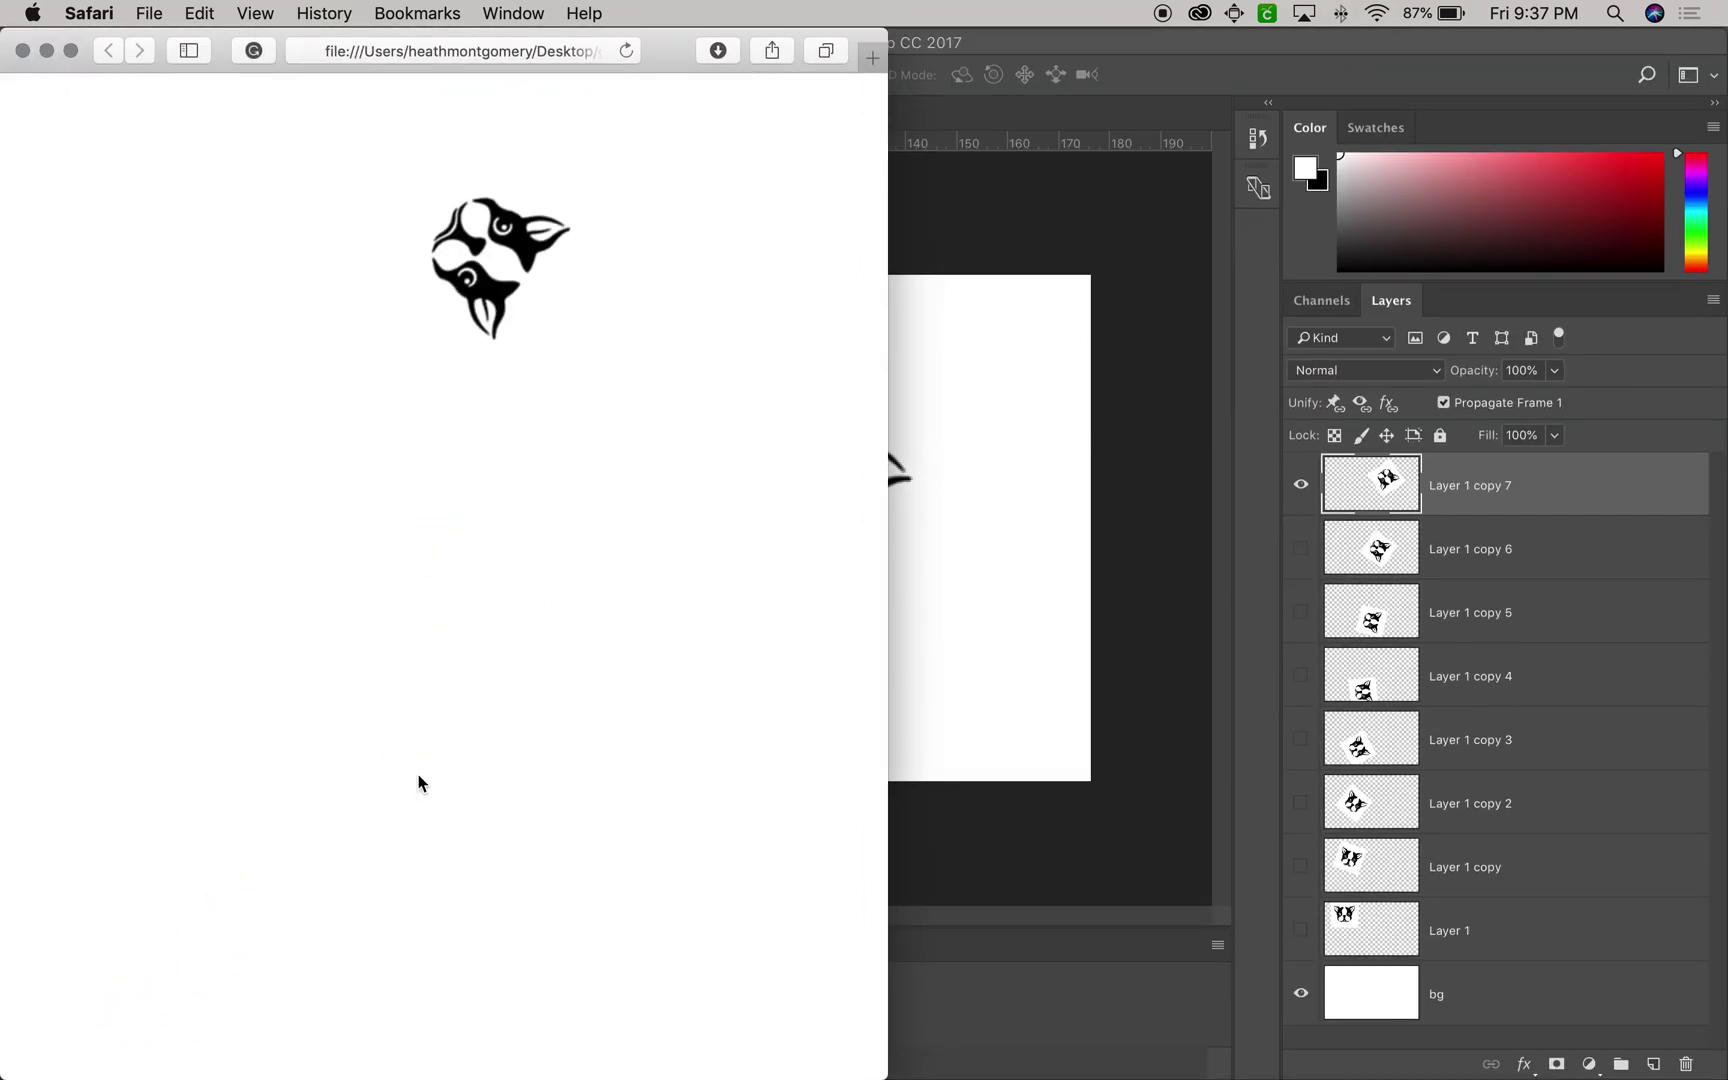